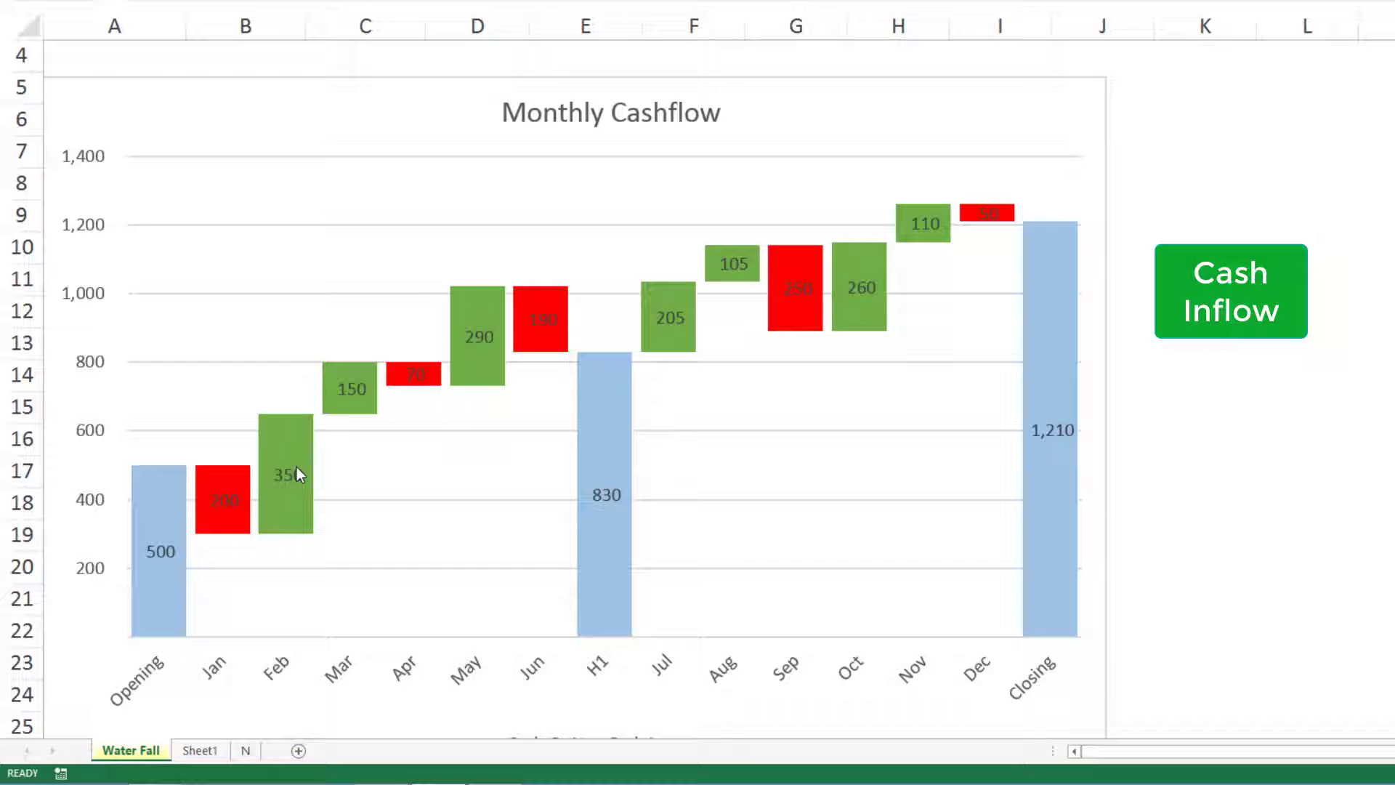
Review the finished Monthly Cashflow waterfall chart, then return to the Opening-to-Closing data in columns A–B.
mouse_move(333, 434)
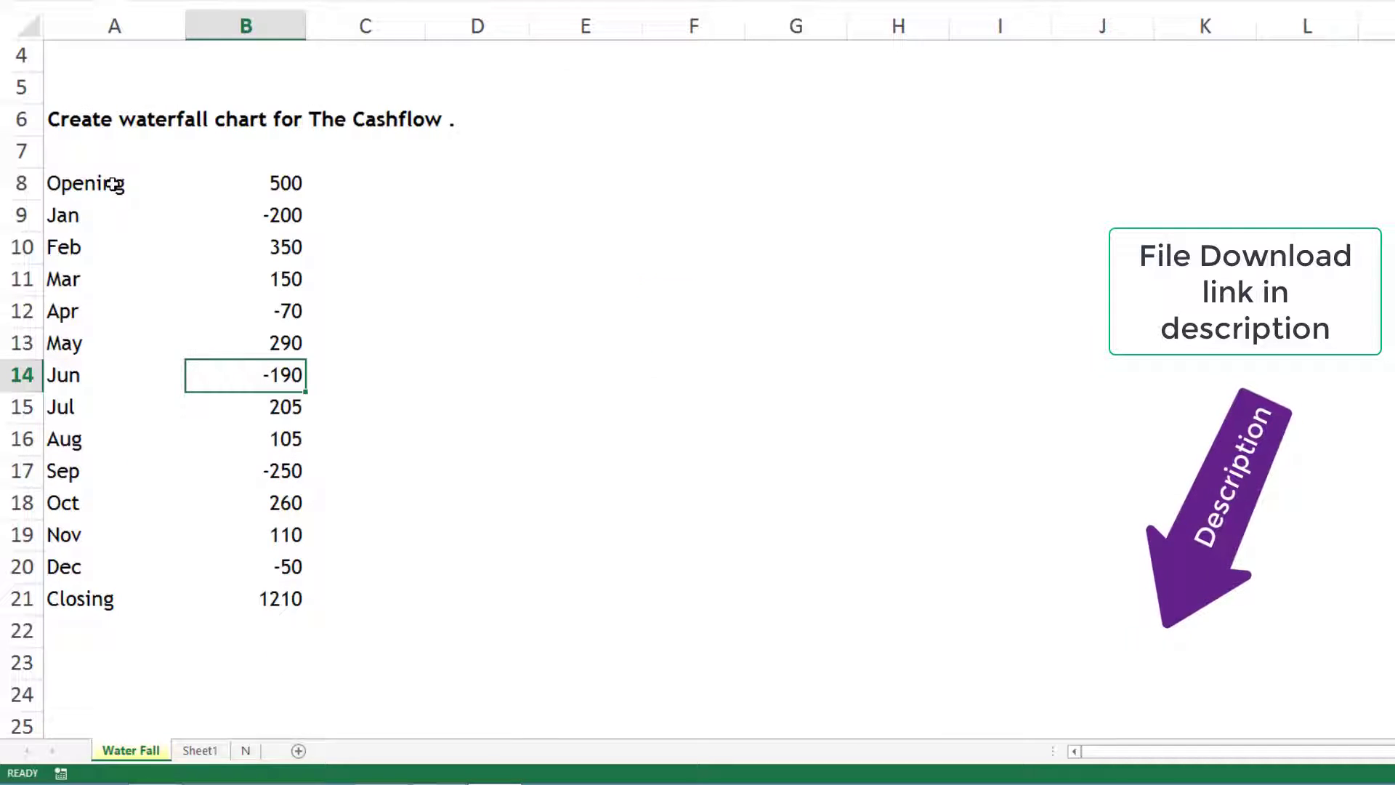
Move the cashflow values 500 through 1210 from B8:B21 into F8:F21, leaving columns B–E empty.
left_click_drag(112, 183, 272, 194)
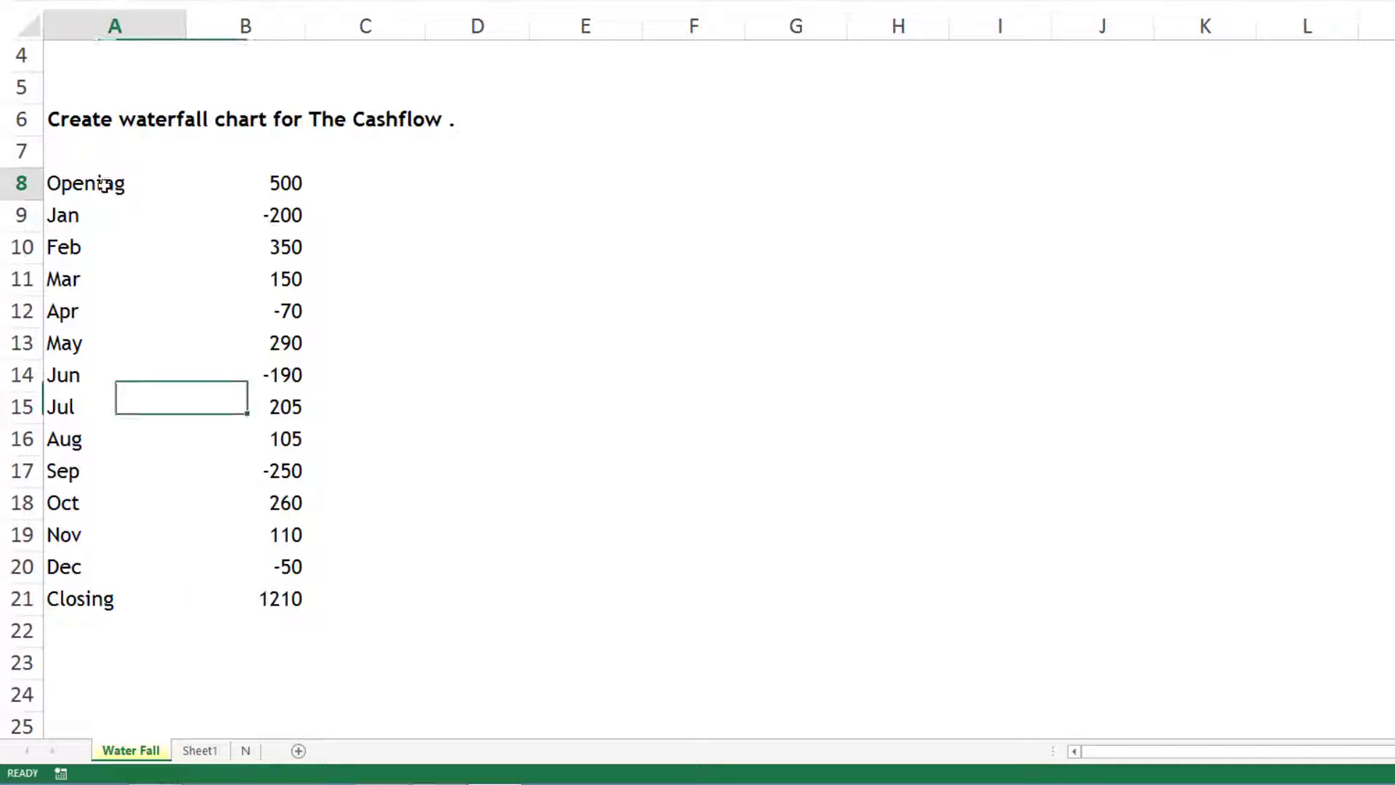
left_click_drag(116, 181, 281, 179)
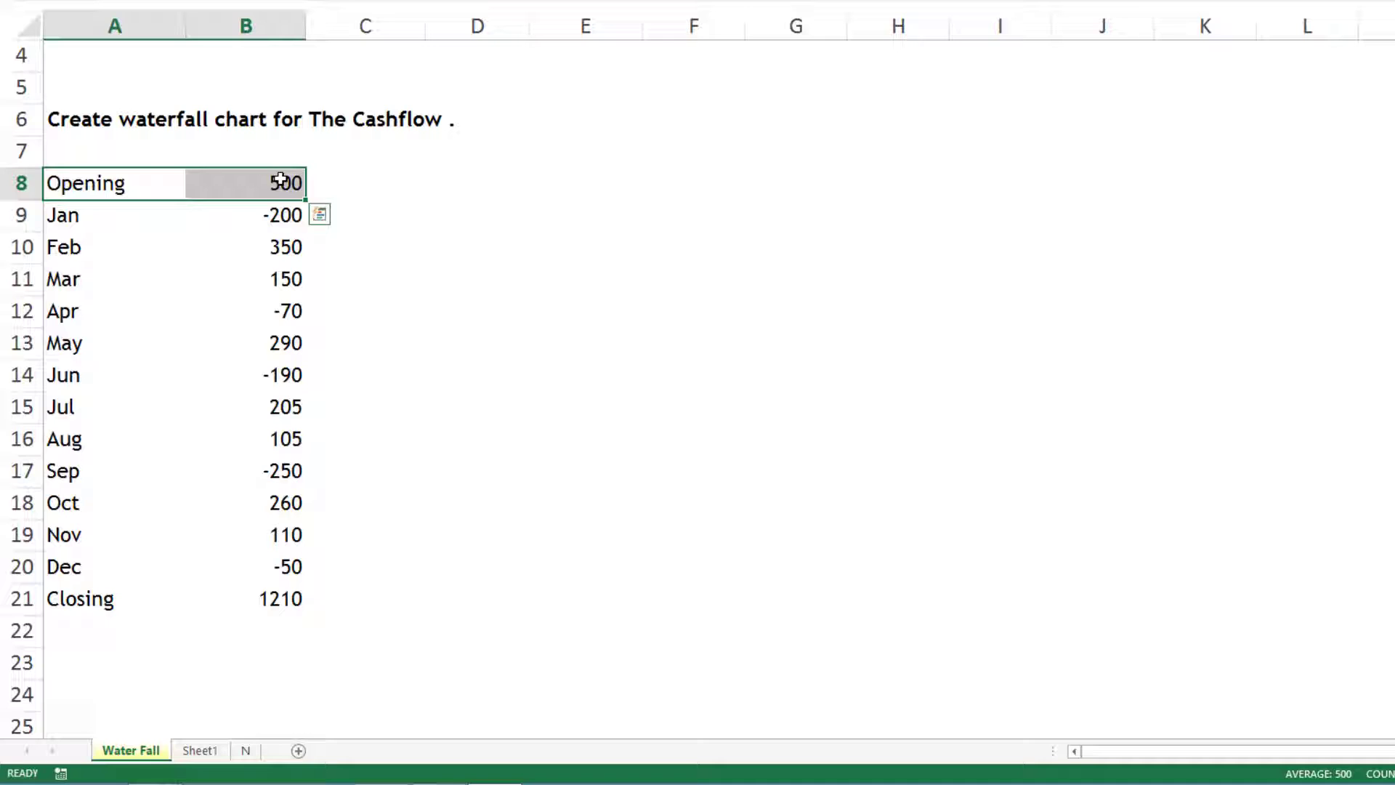
left_click_drag(102, 598, 255, 586)
left_click_drag(96, 213, 119, 569)
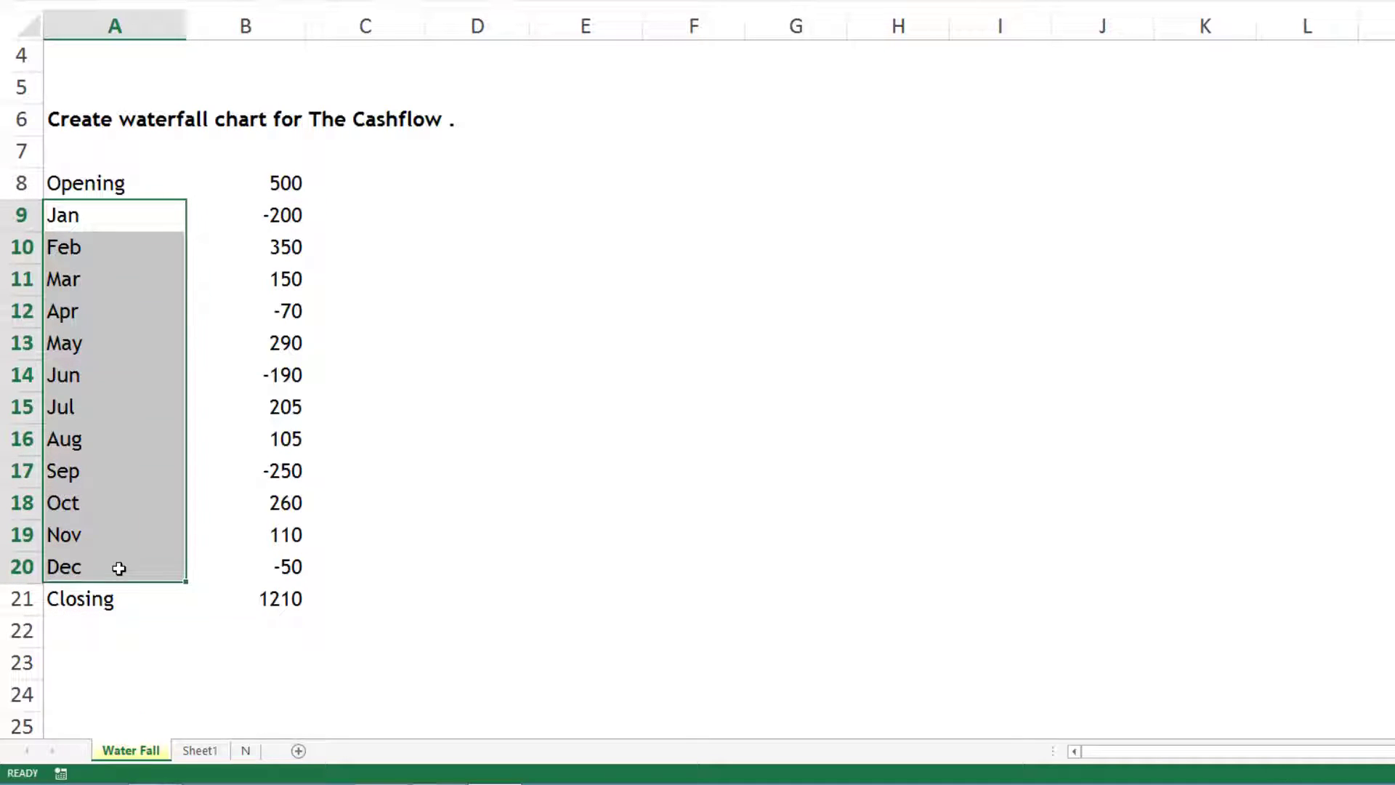
left_click(282, 218)
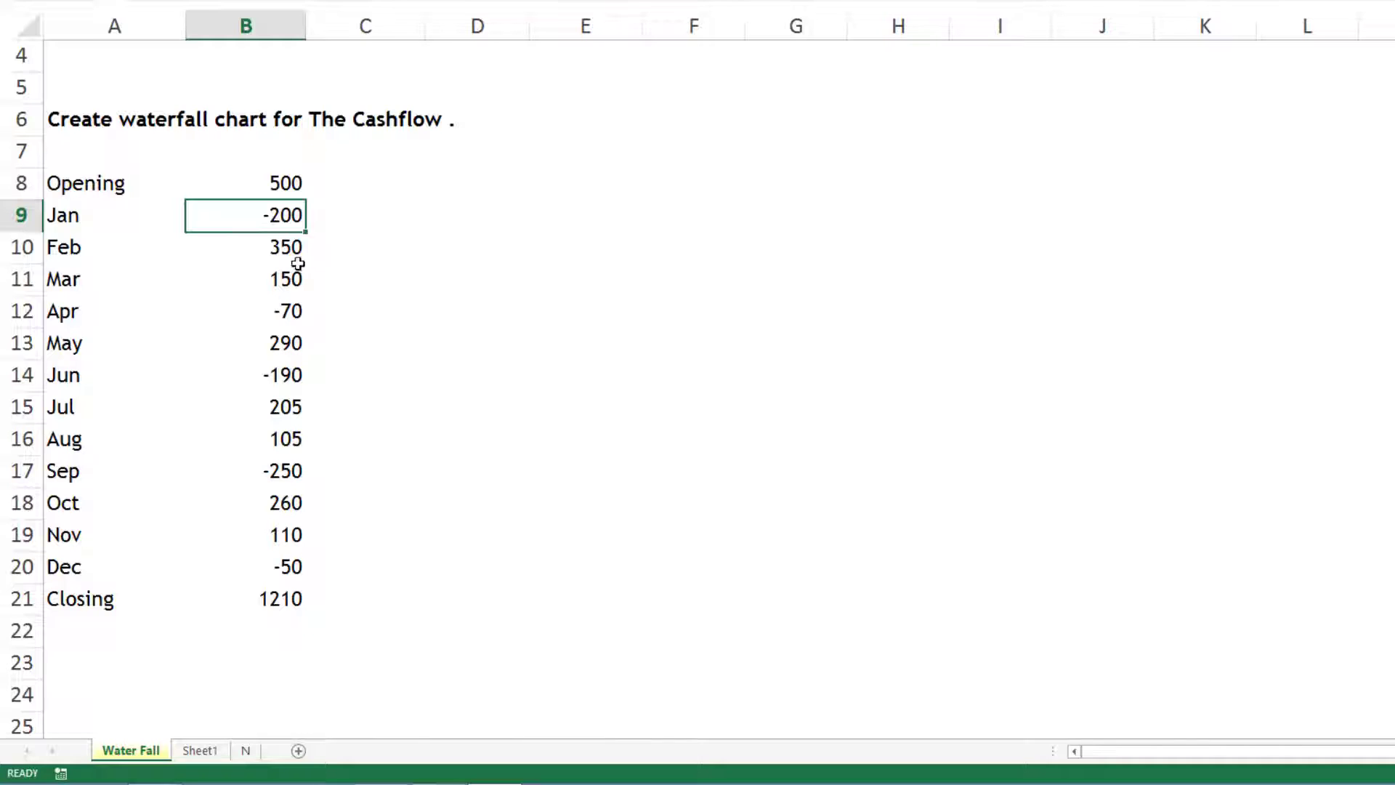
key("Down")
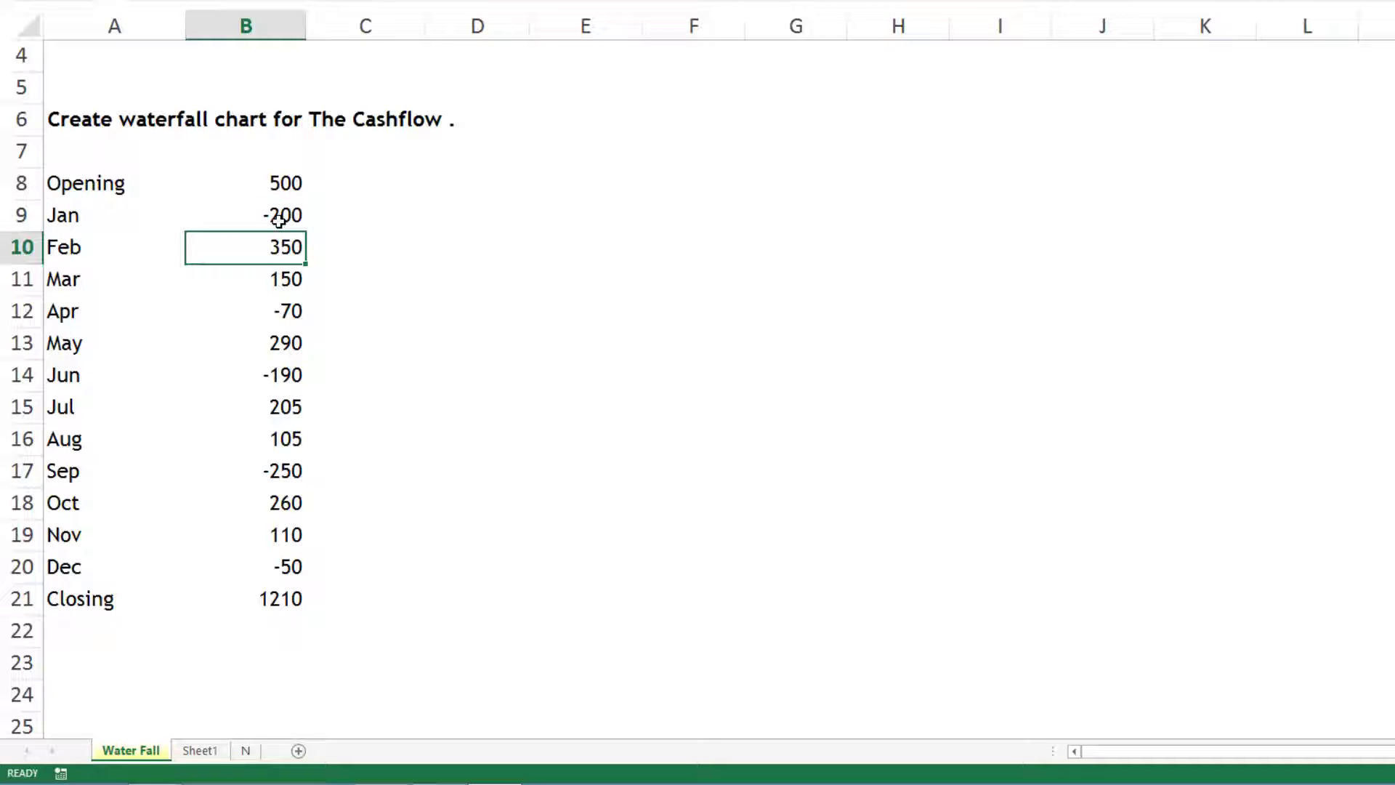
left_click(281, 216)
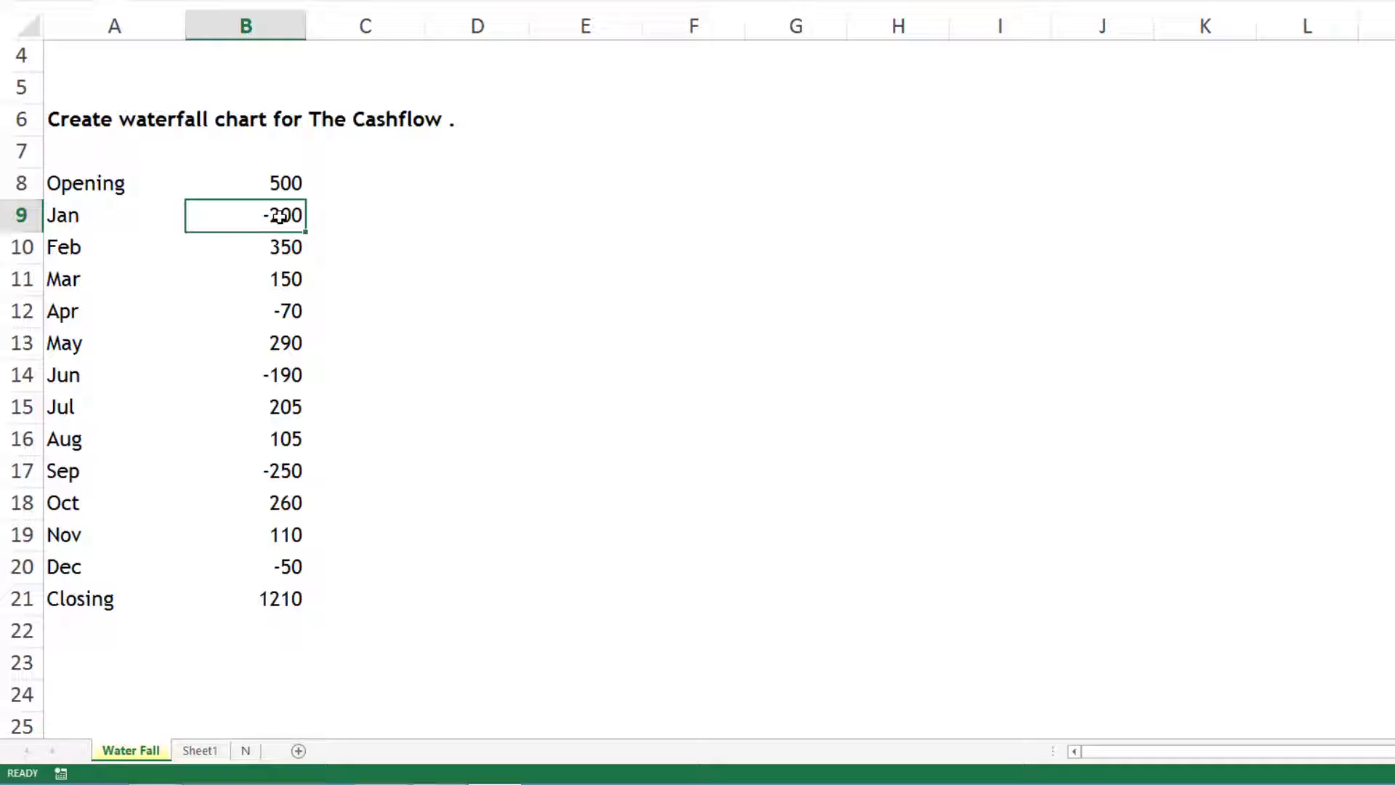
left_click(280, 250)
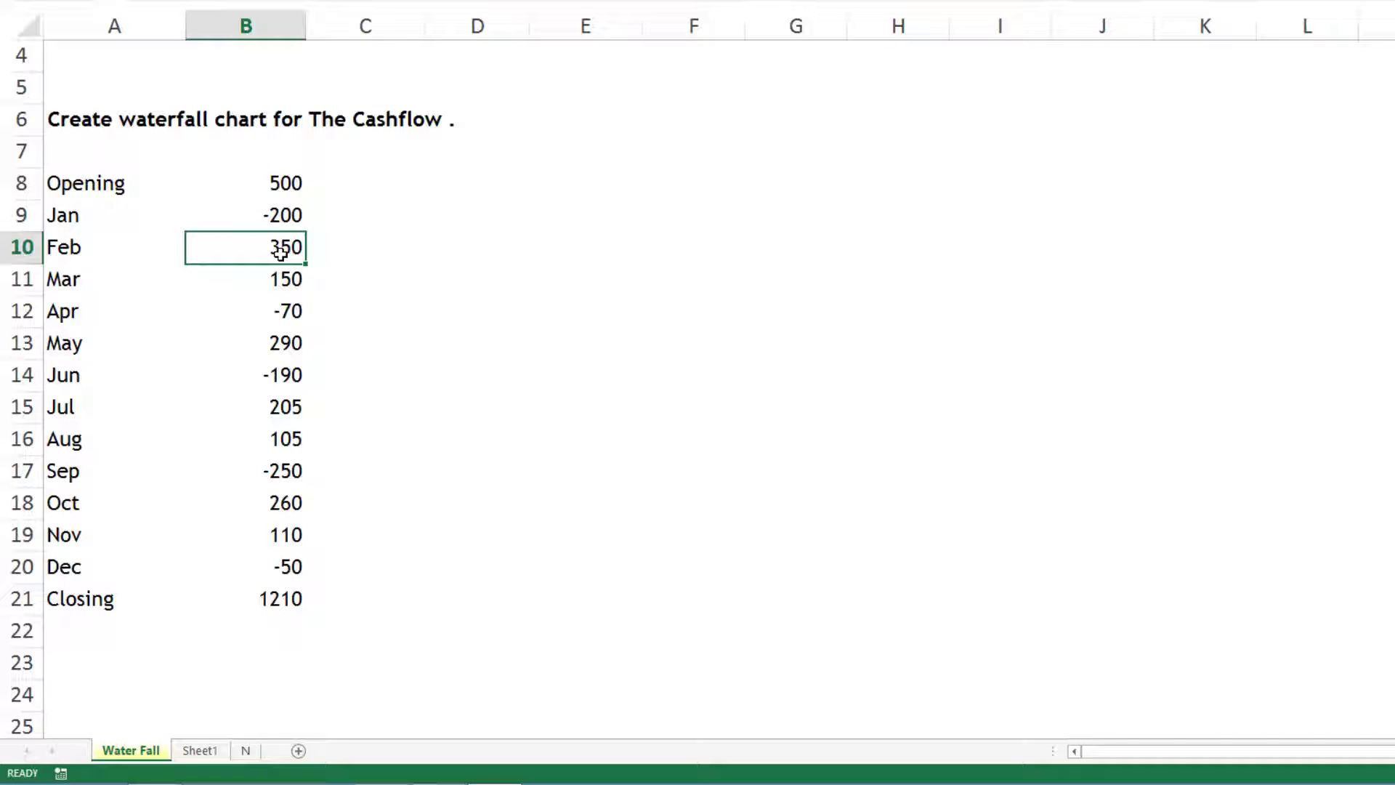
key("ctrl+Up")
key("ctrl+shift+Down")
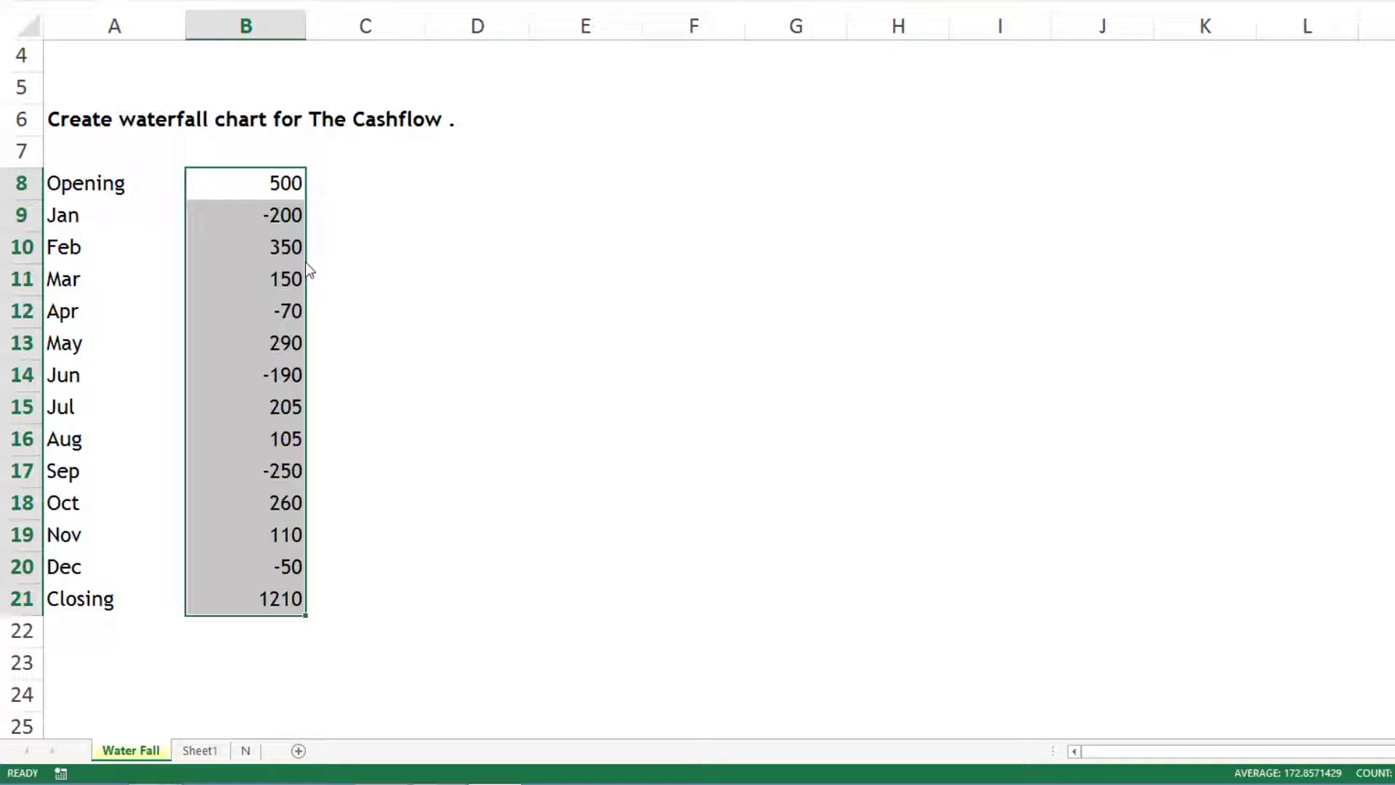
left_click_drag(307, 264, 654, 247)
left_click(592, 152)
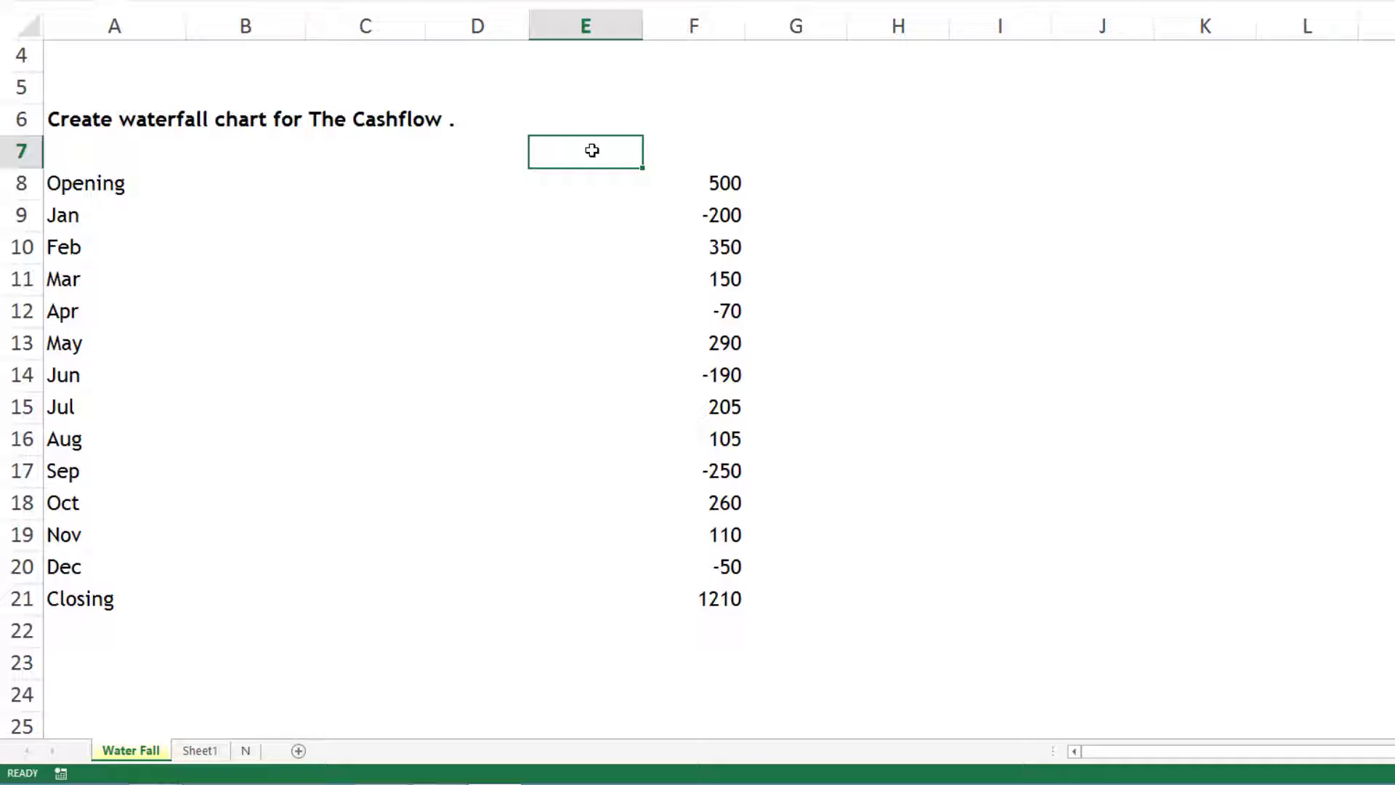
Enter the headers Start /End in E7, Cash In in D7, Cash Out in C7 and Base in B7.
type("Start")
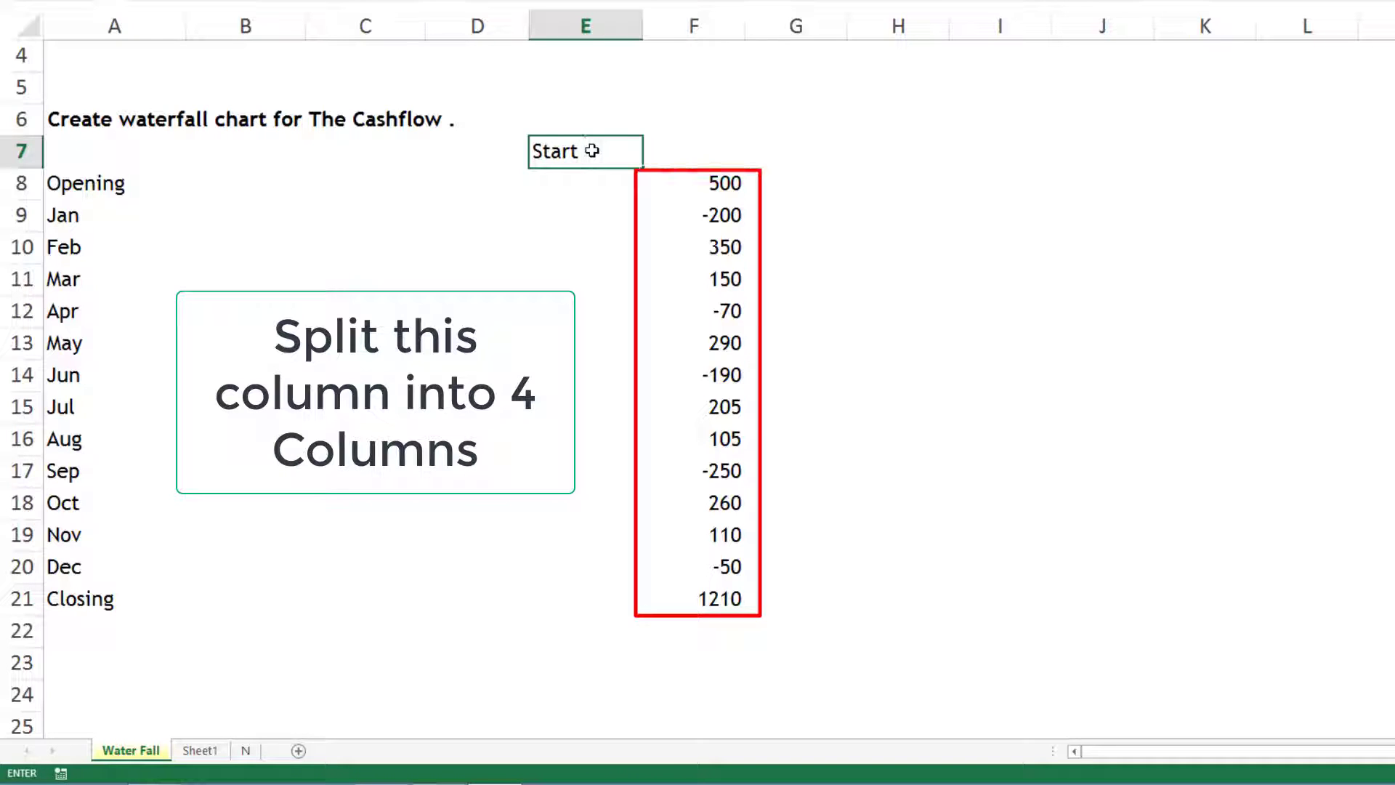
type(" End")
key("Return")
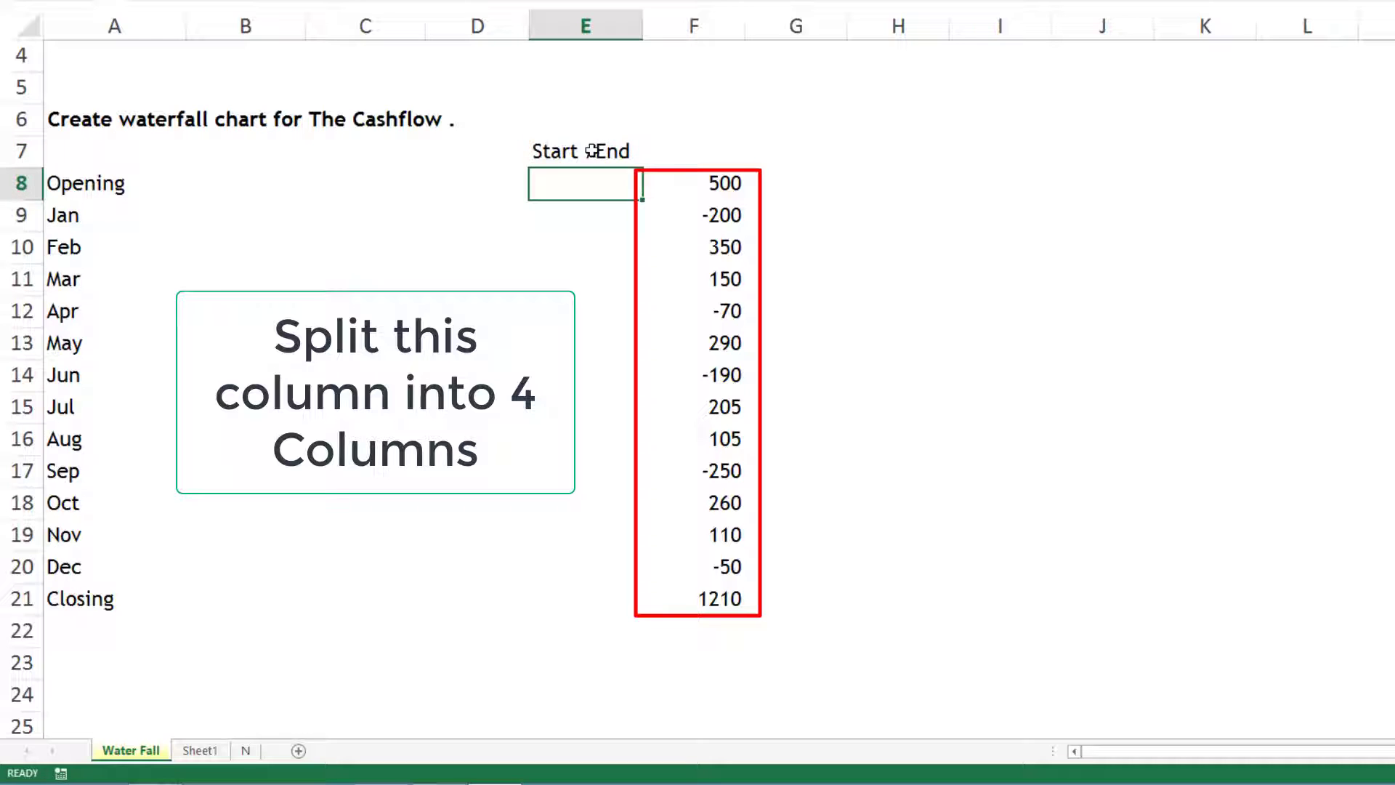
left_click(461, 160)
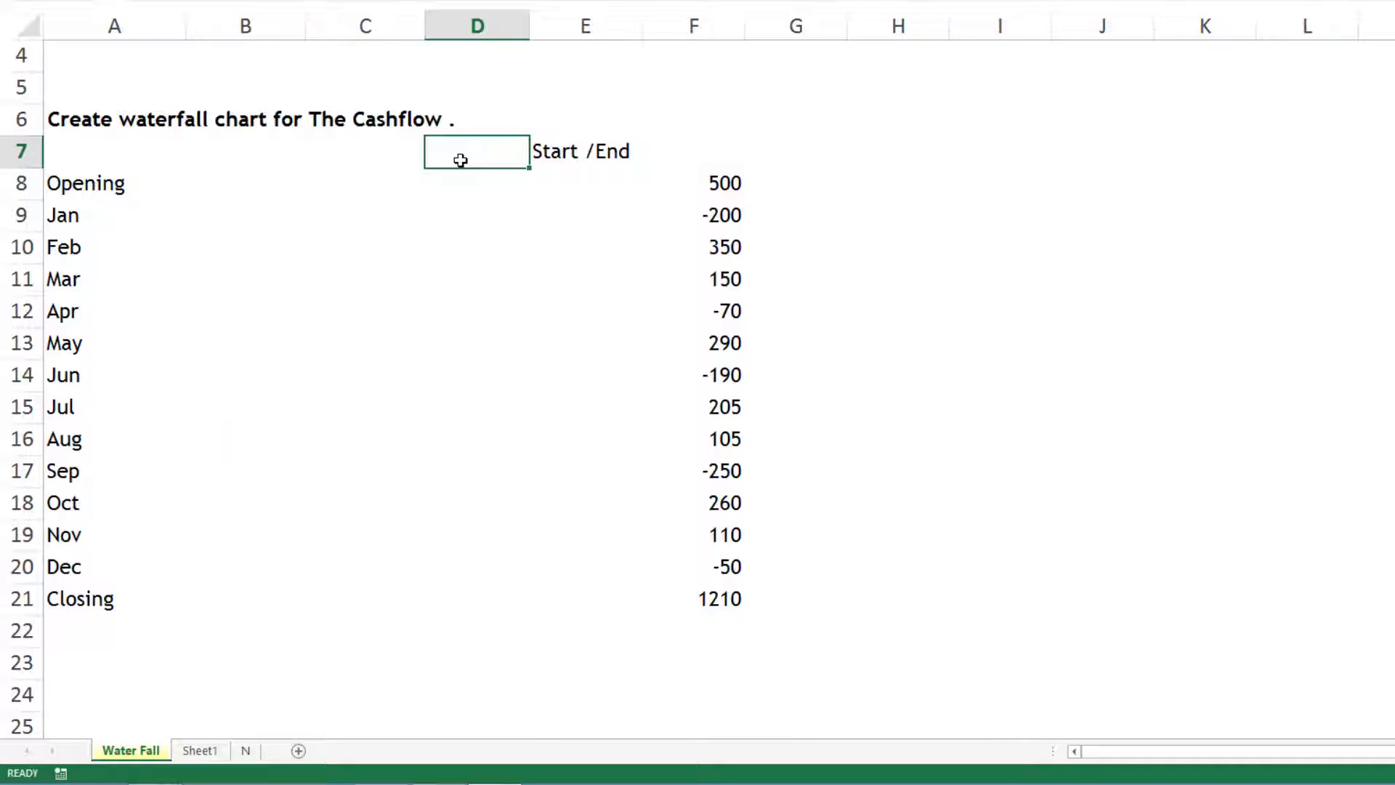
type("Cash In")
key("Left")
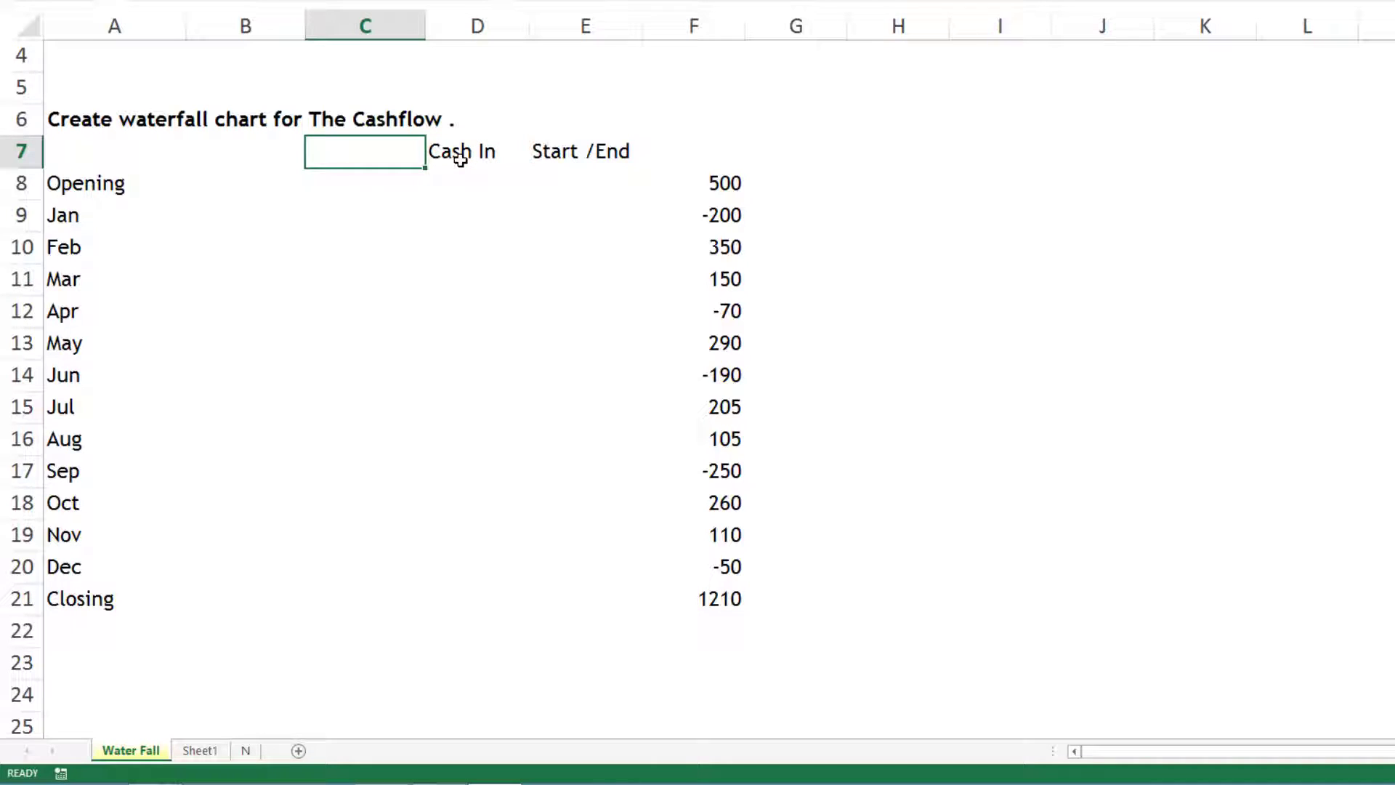
type("Cash Out")
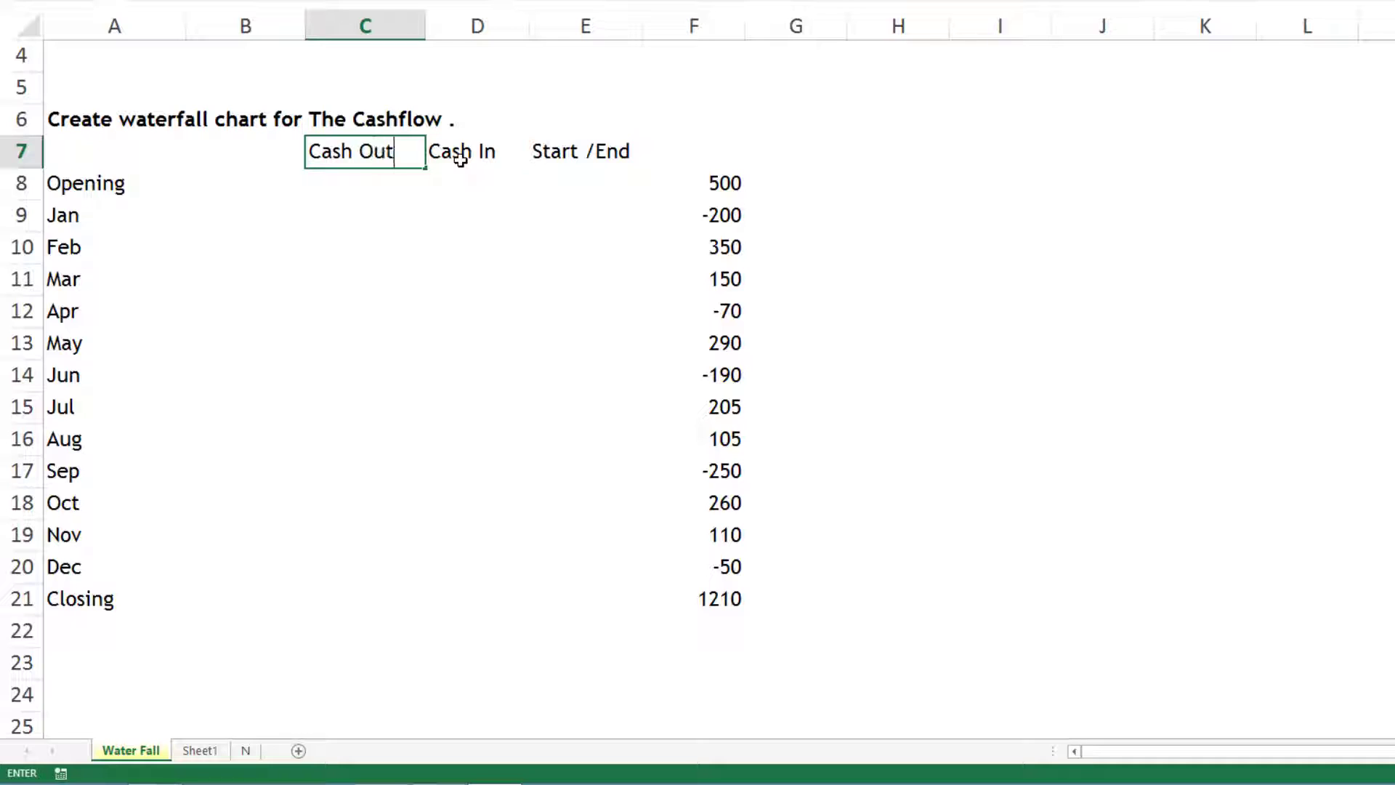
key("Return")
key("Left")
key("Up")
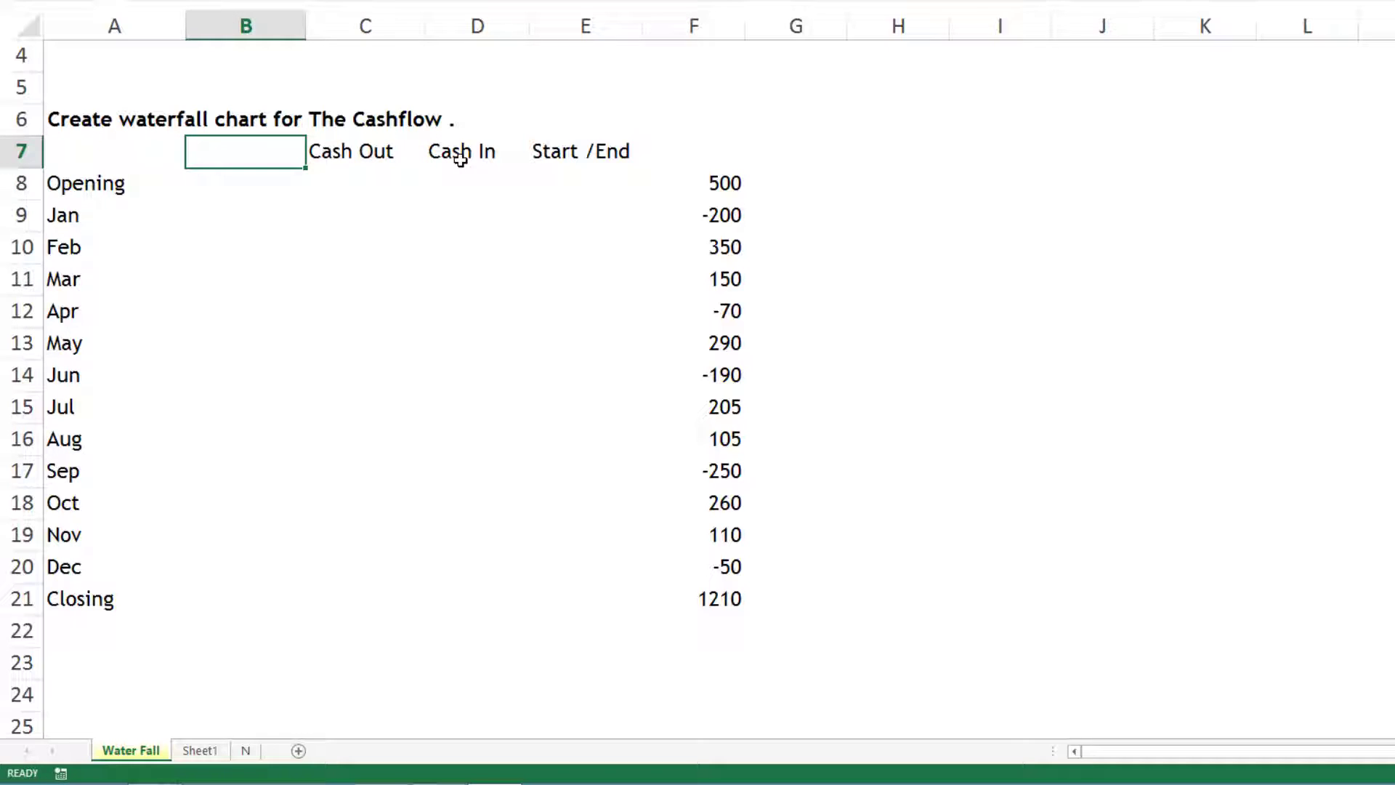
type("Base")
key("Return")
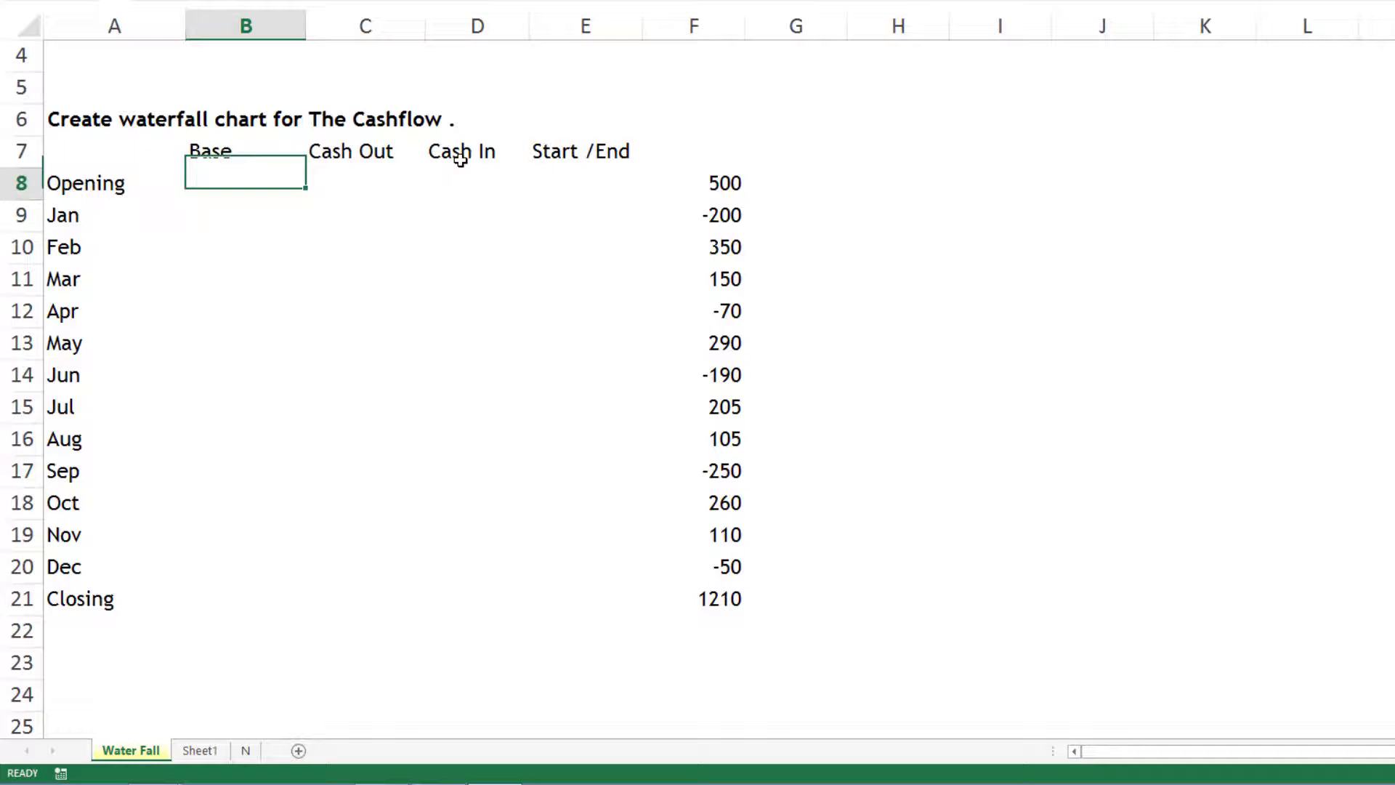
left_click(611, 179)
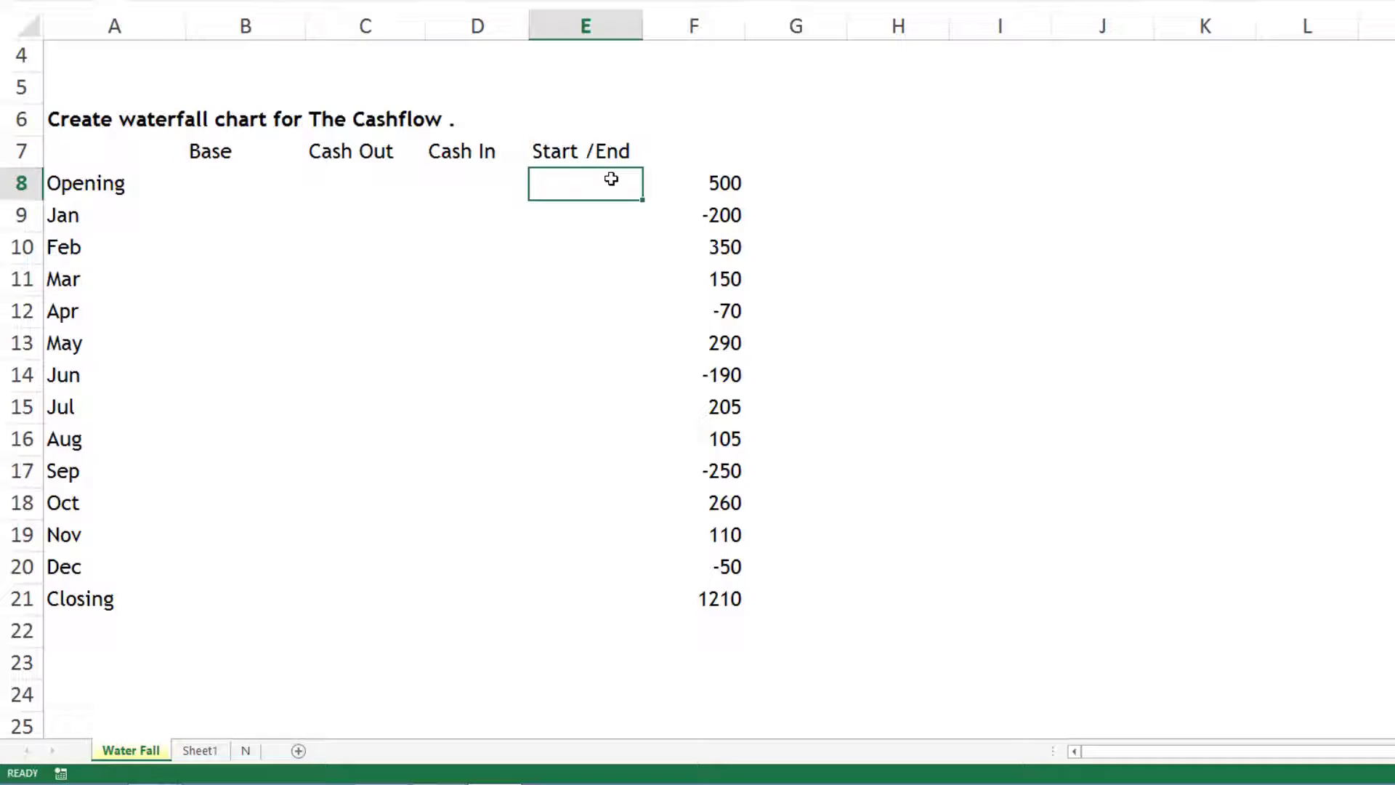
type("=")
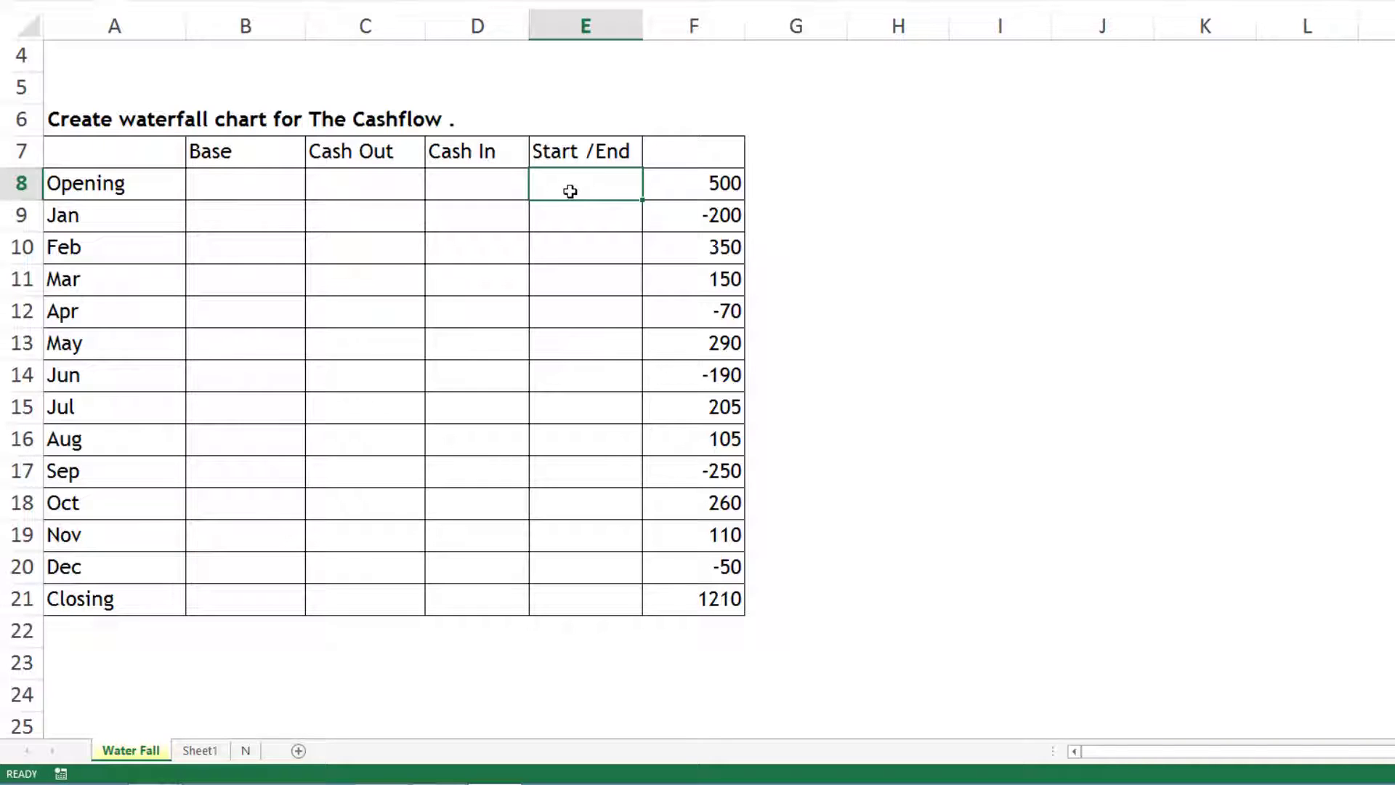
Link Start /End to the totals with =F8 in E8 (500) and =F21 in E21 (1210).
type("=")
left_click(733, 178)
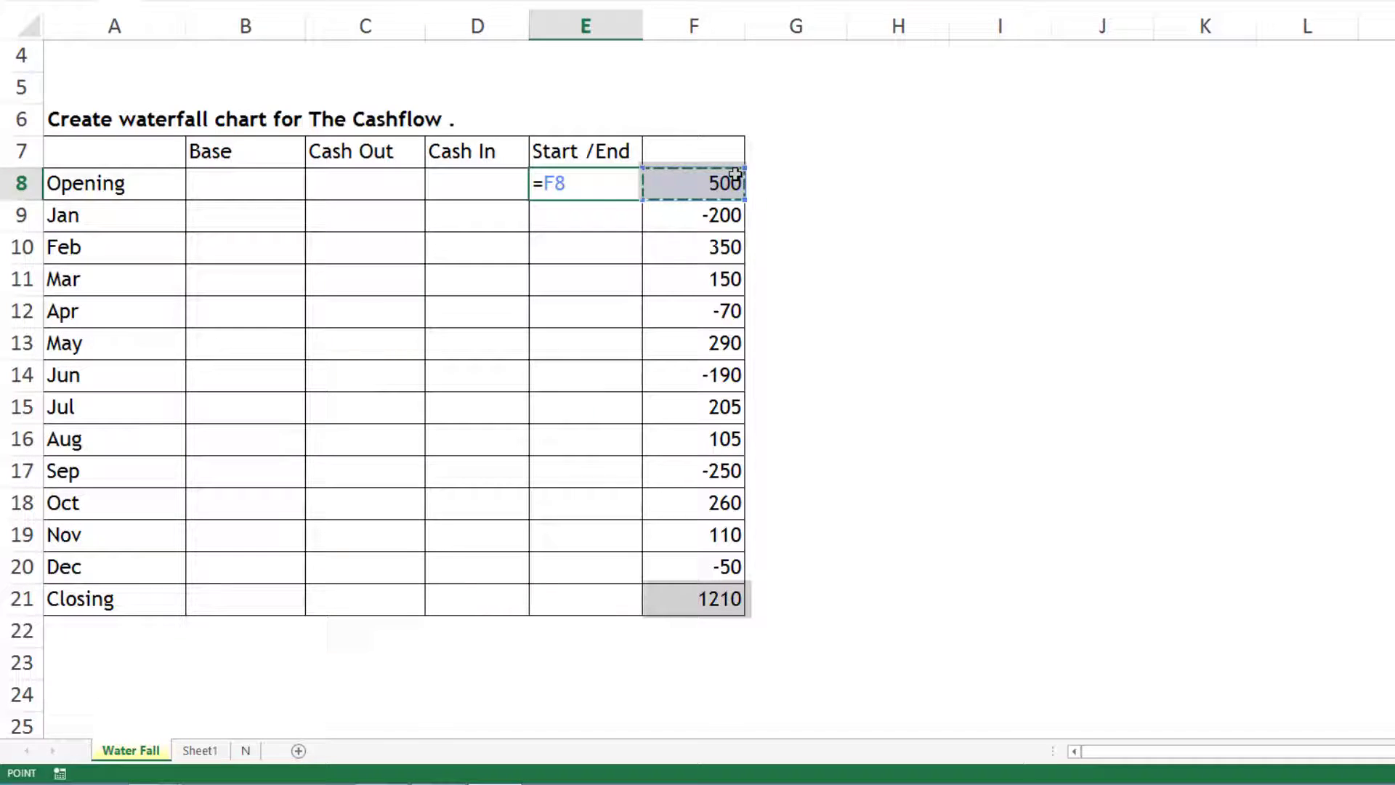
key("Return")
left_click(614, 598)
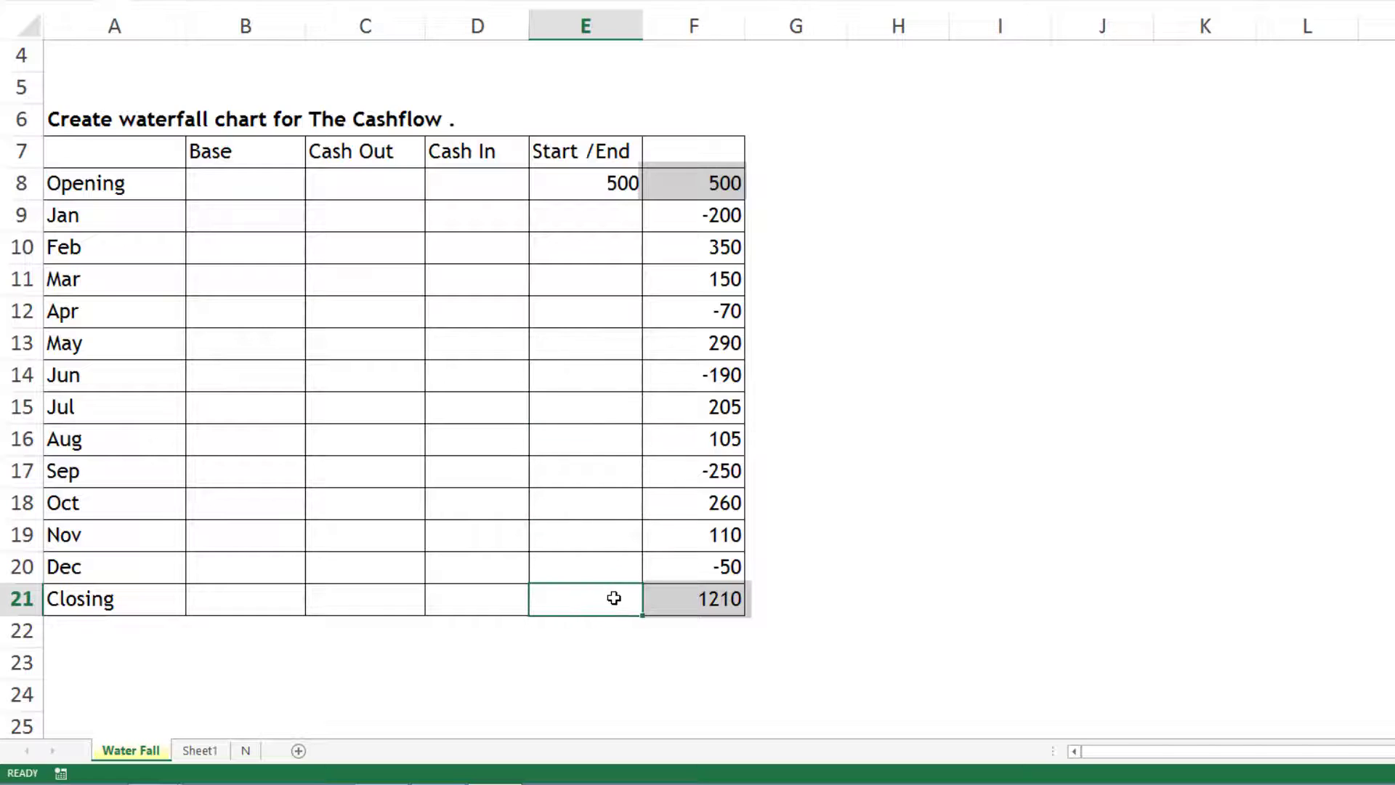
type("=")
left_click(696, 600)
key("Return")
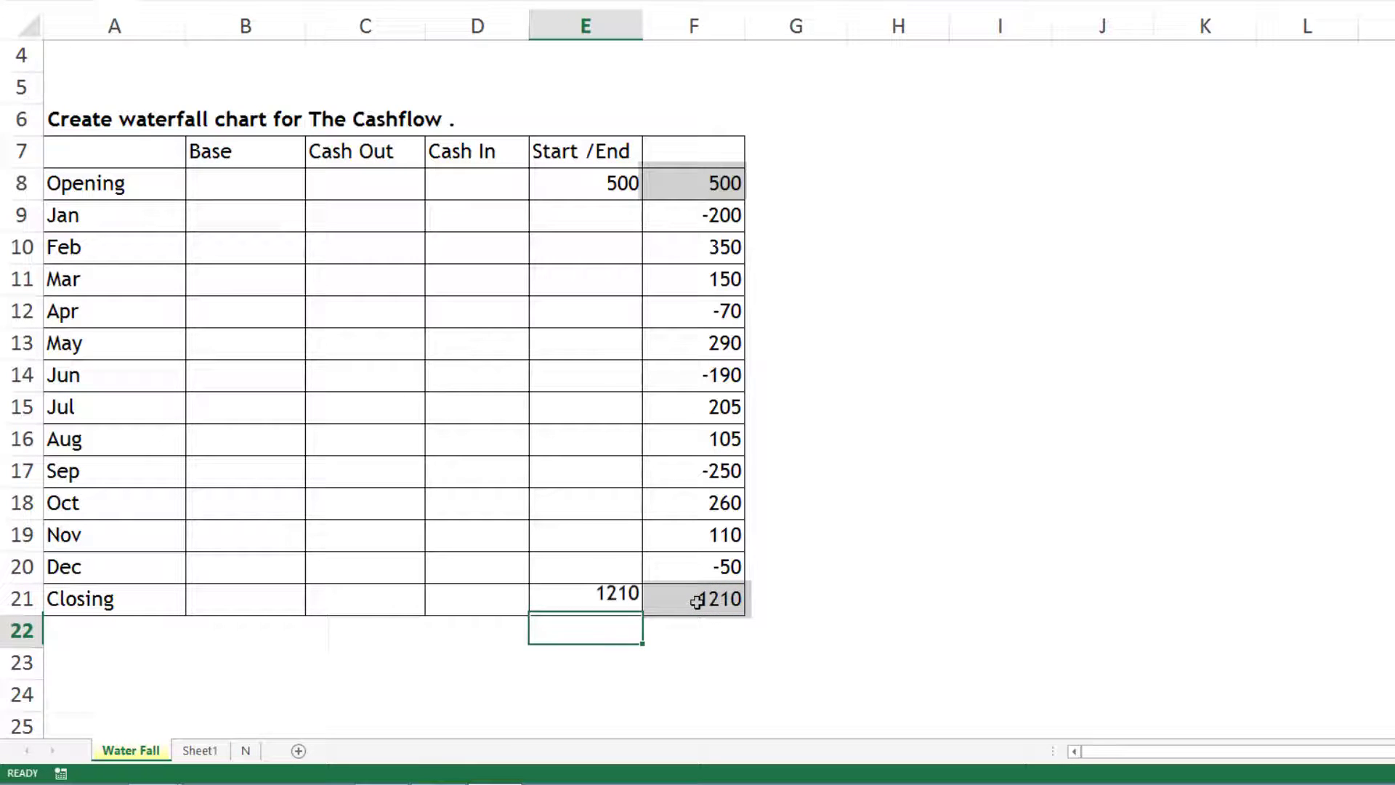
Select the Start /End cells E8 to E21, then pick D8 in the Cash In column.
left_click(609, 247)
left_click_drag(592, 181, 589, 215)
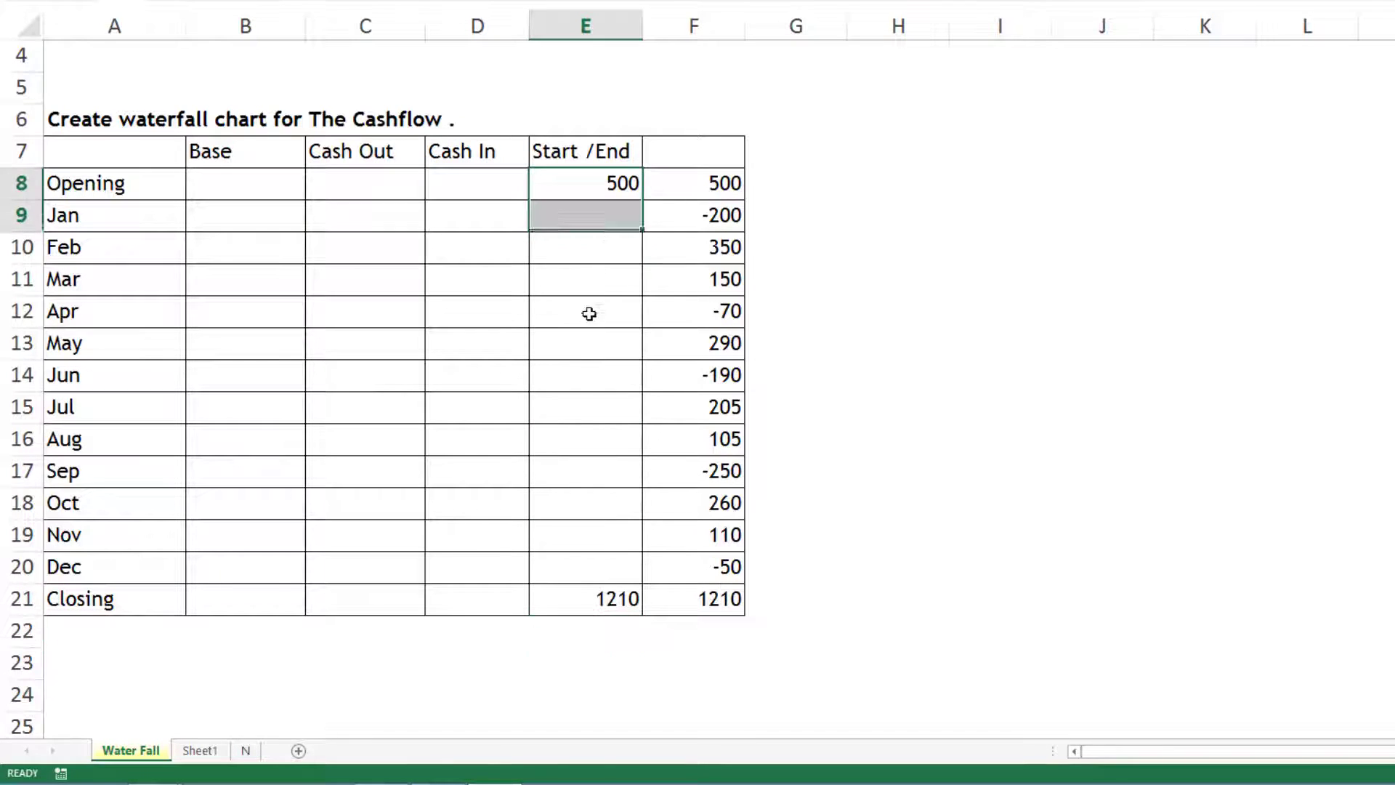
left_click_drag(589, 314, 582, 596)
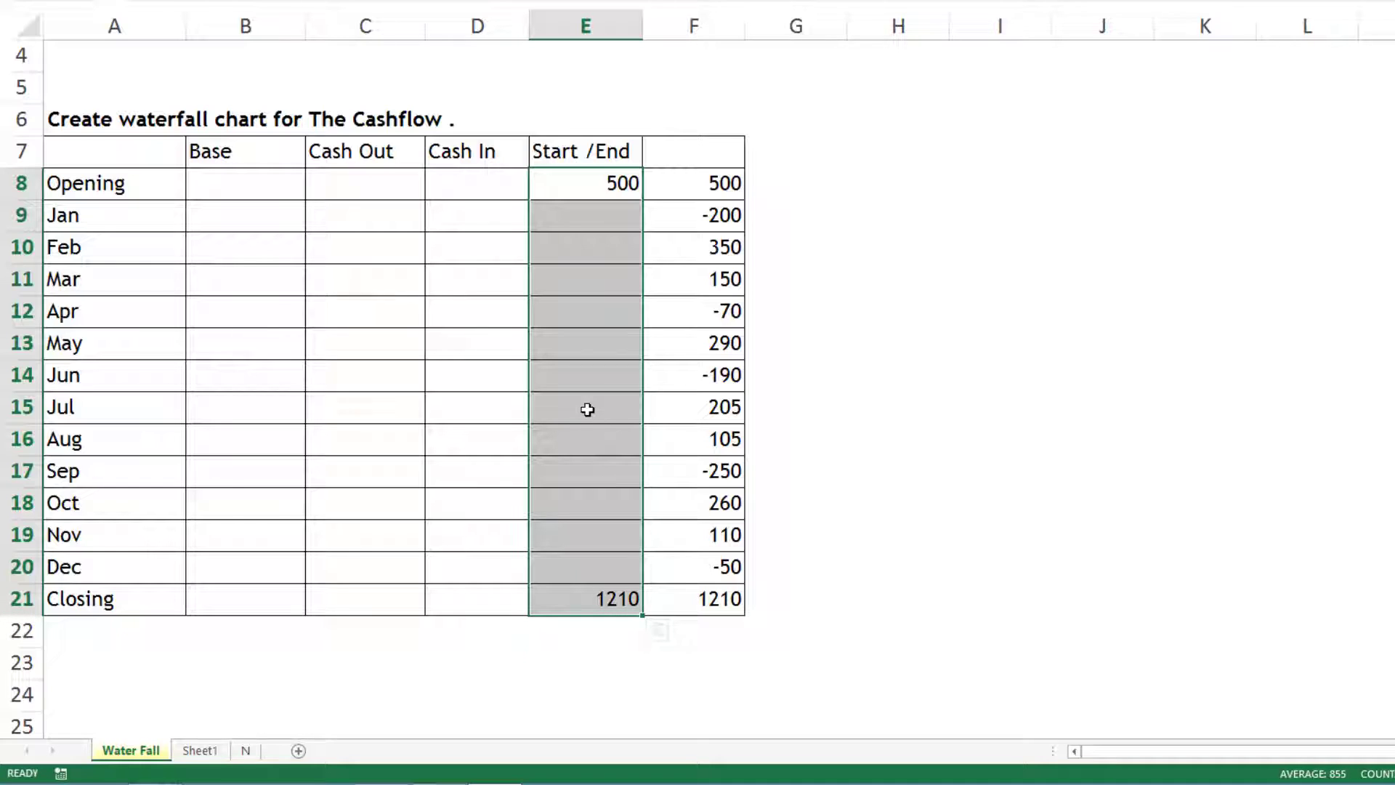
left_click(481, 186)
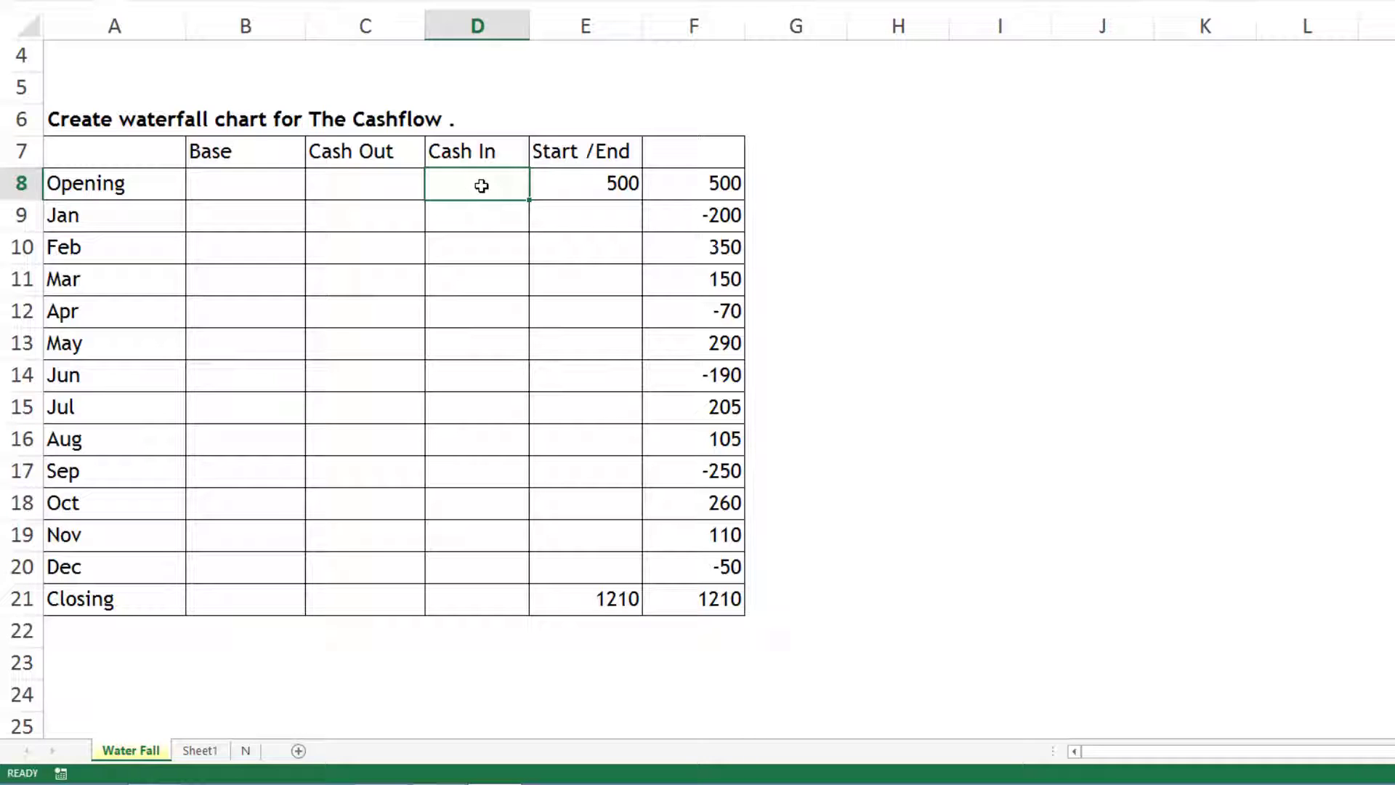
Fill the Opening cells B8:D8 and the Closing cells B21:D21 grey.
left_click_drag(719, 186, 717, 588)
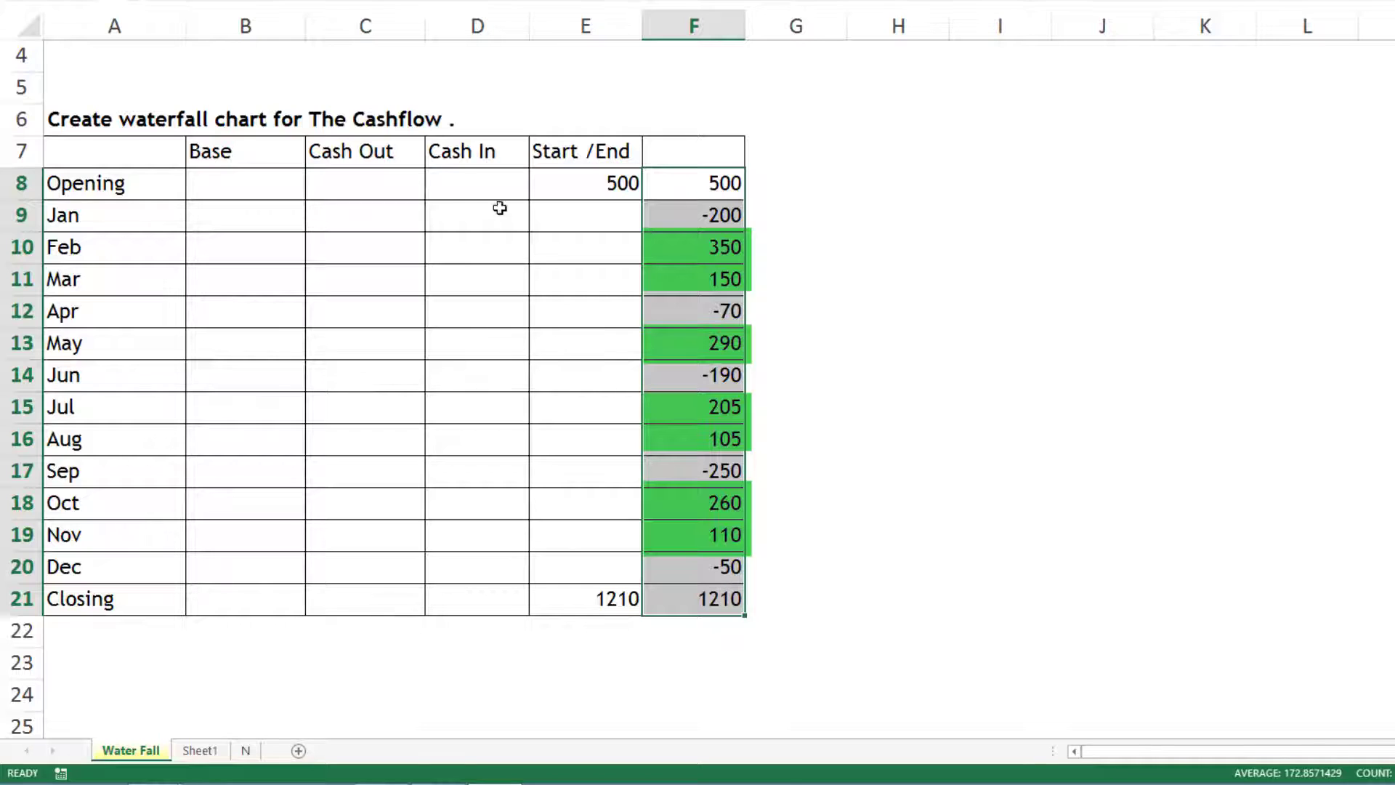
left_click_drag(546, 183, 255, 177)
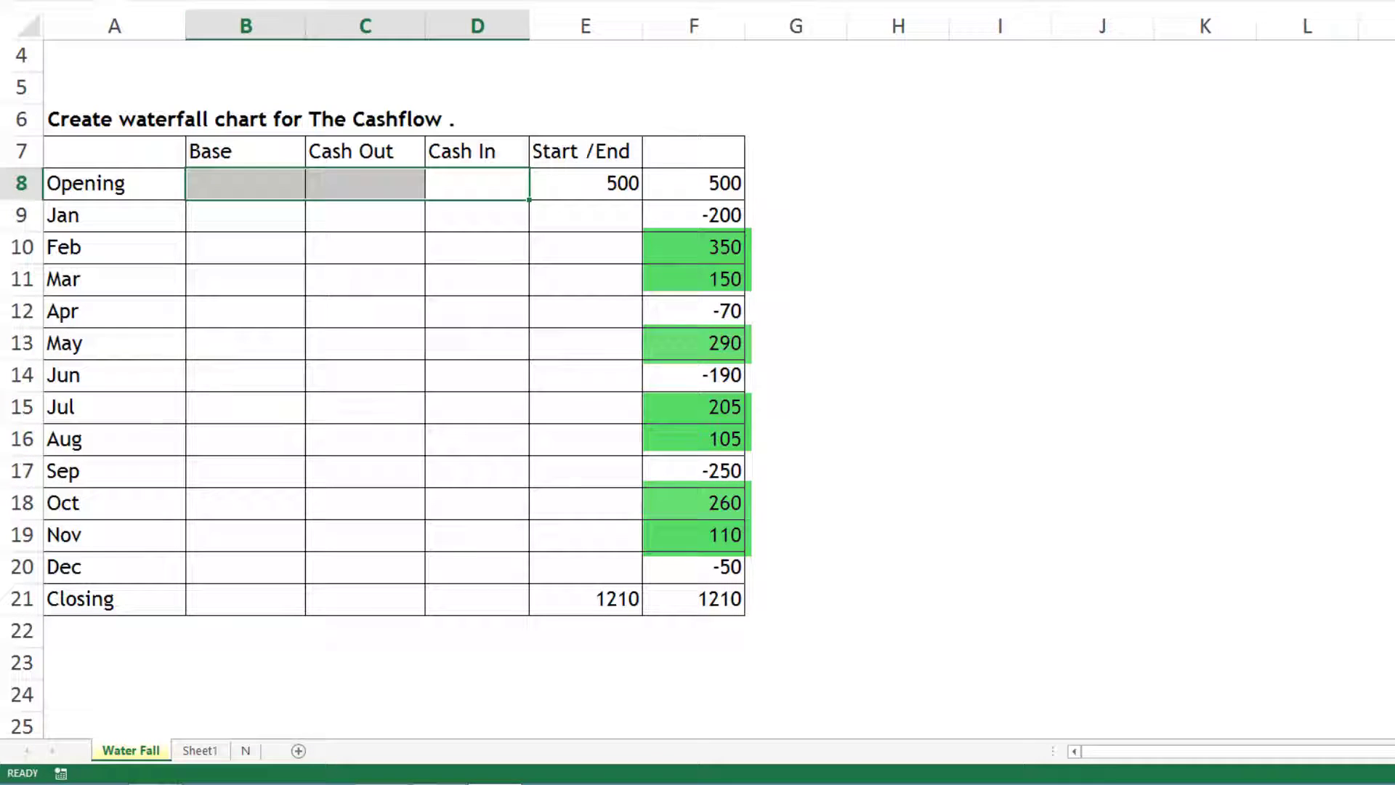
key("alt+h")
key("h")
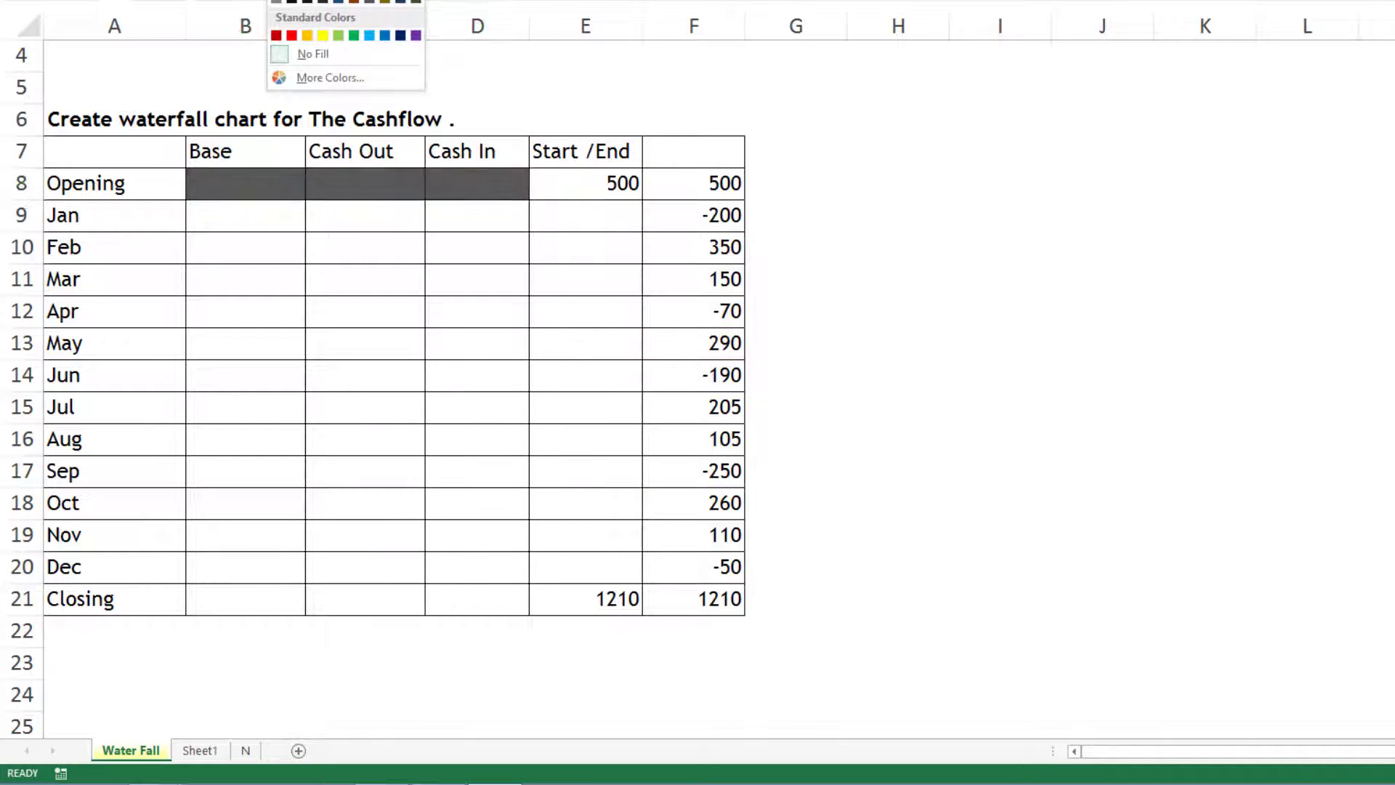
left_click(276, 1)
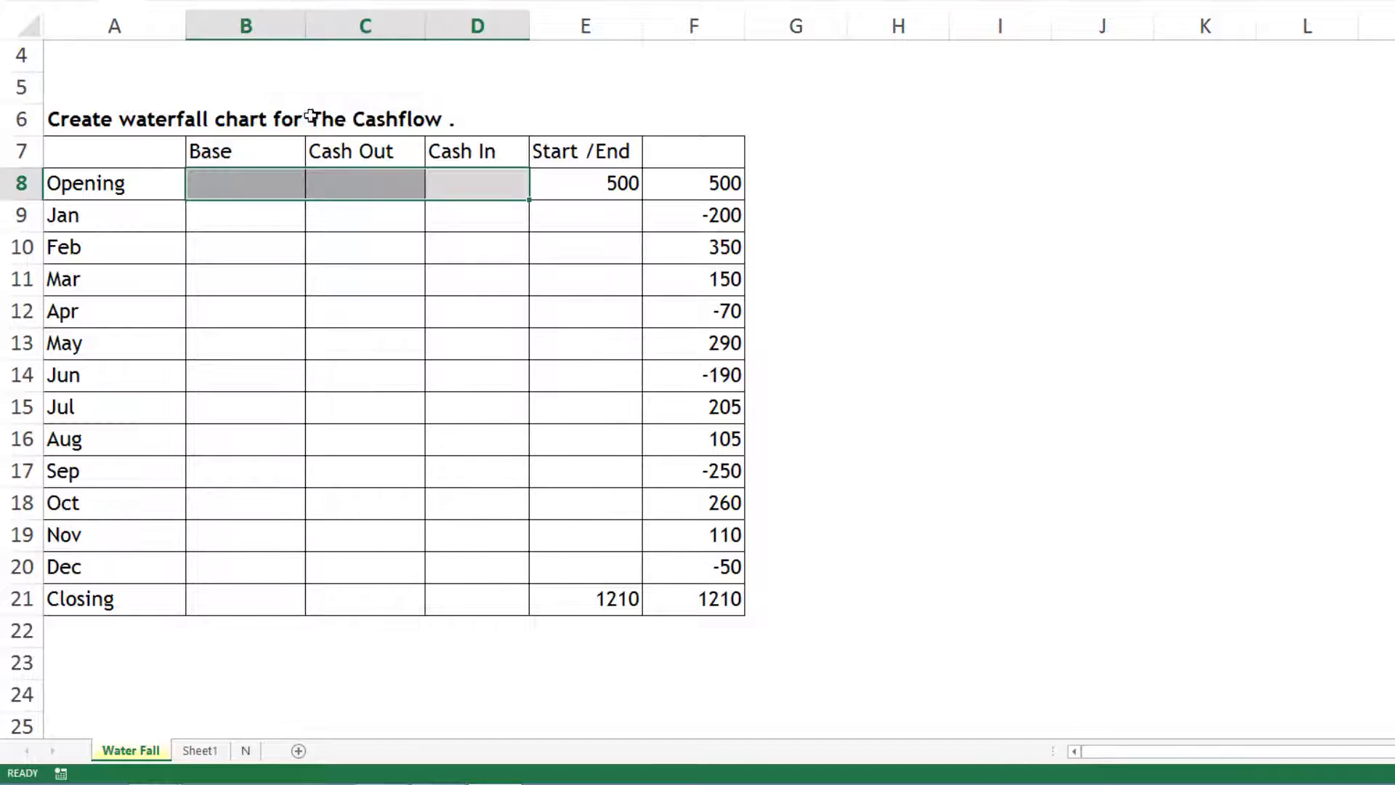
left_click(479, 591)
left_click_drag(401, 605, 247, 598)
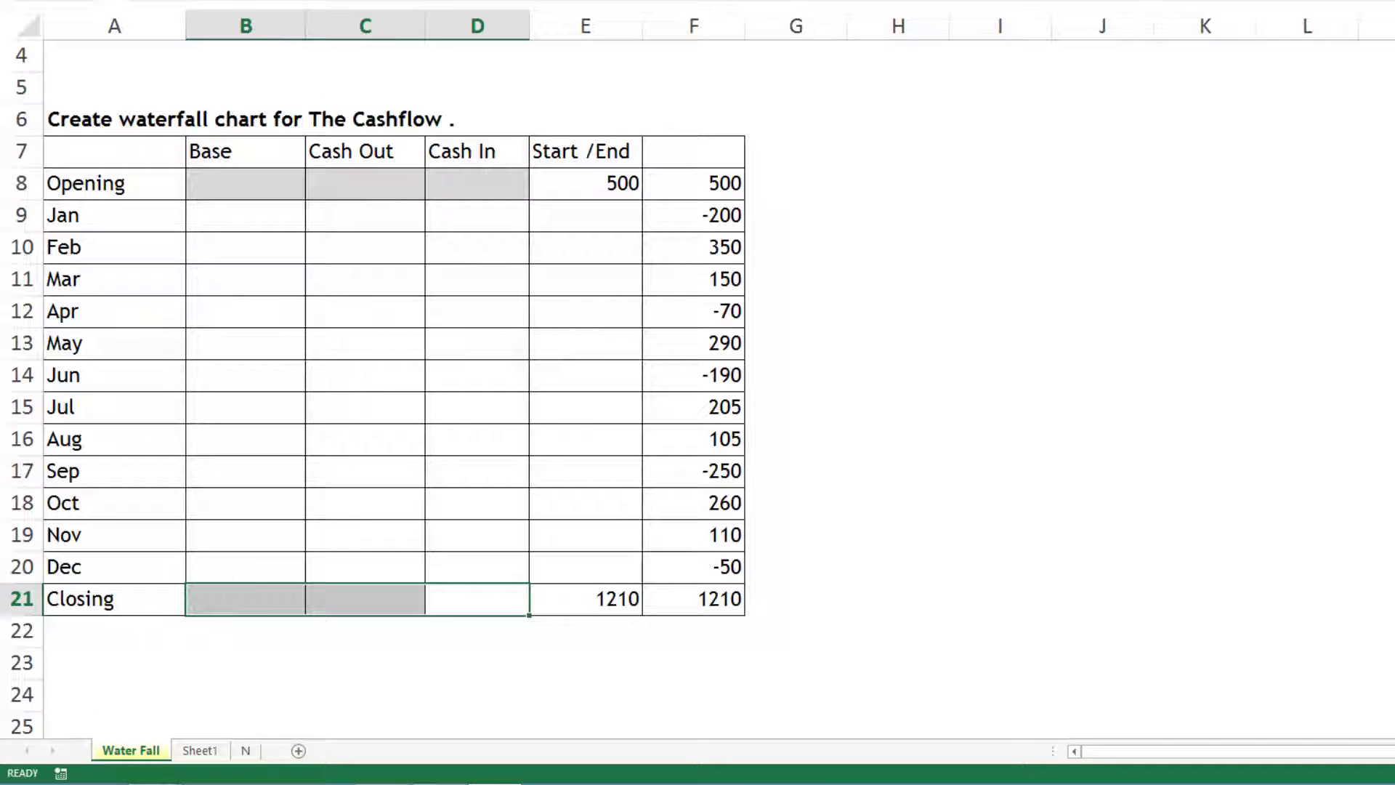
key("F4")
left_click(397, 375)
Enter =MAX(0,F9) in D9 and fill it down to D20 to get each month's Cash In.
left_click(498, 221)
type("=")
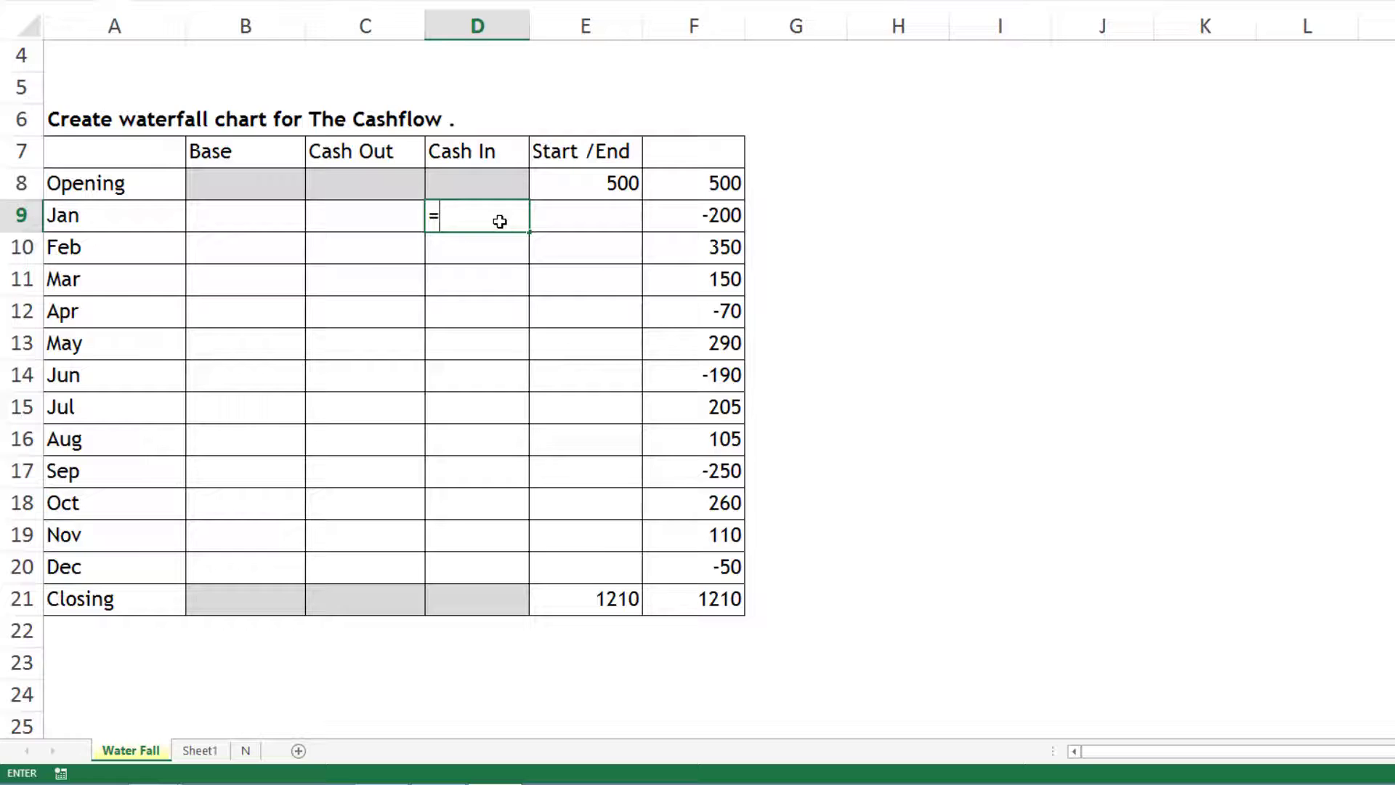
type("max")
key("Tab")
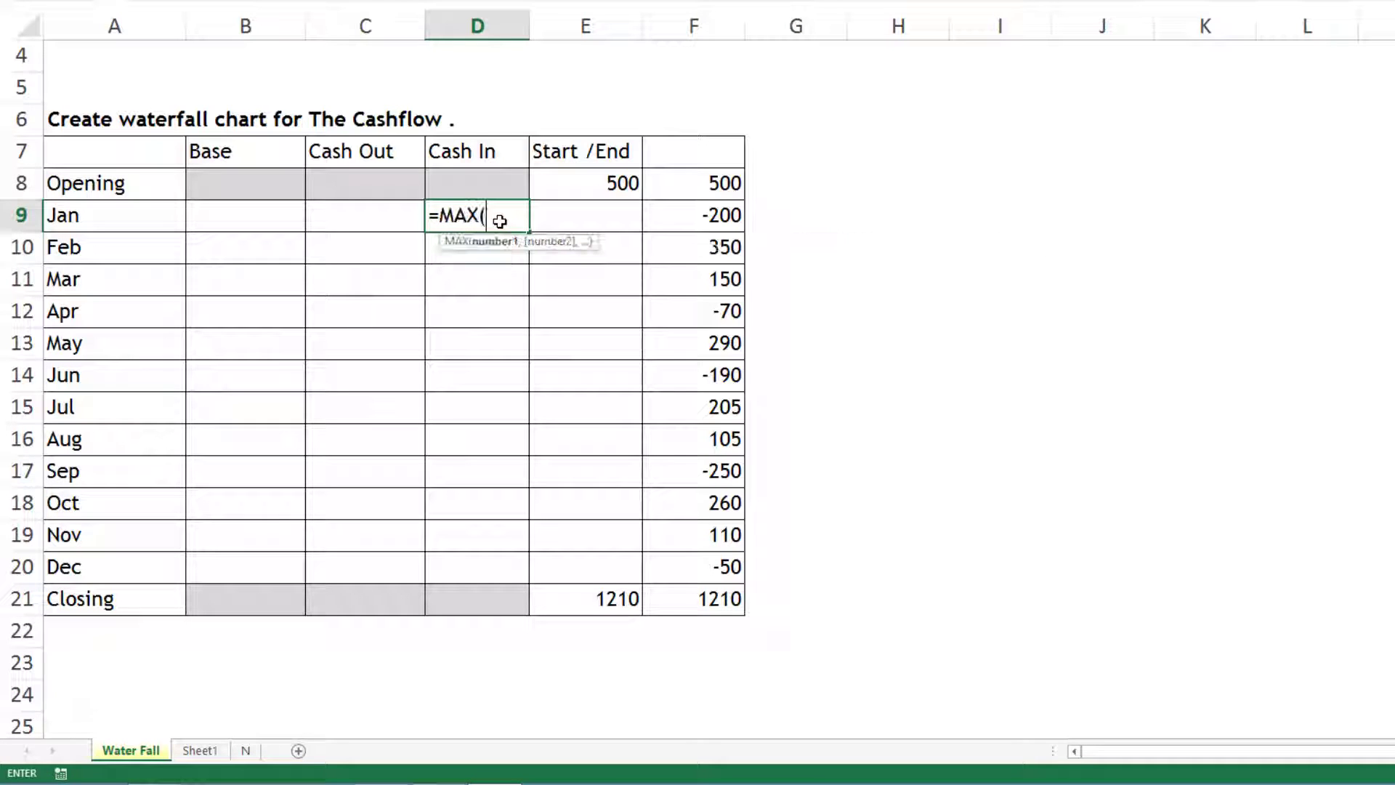
type("0,")
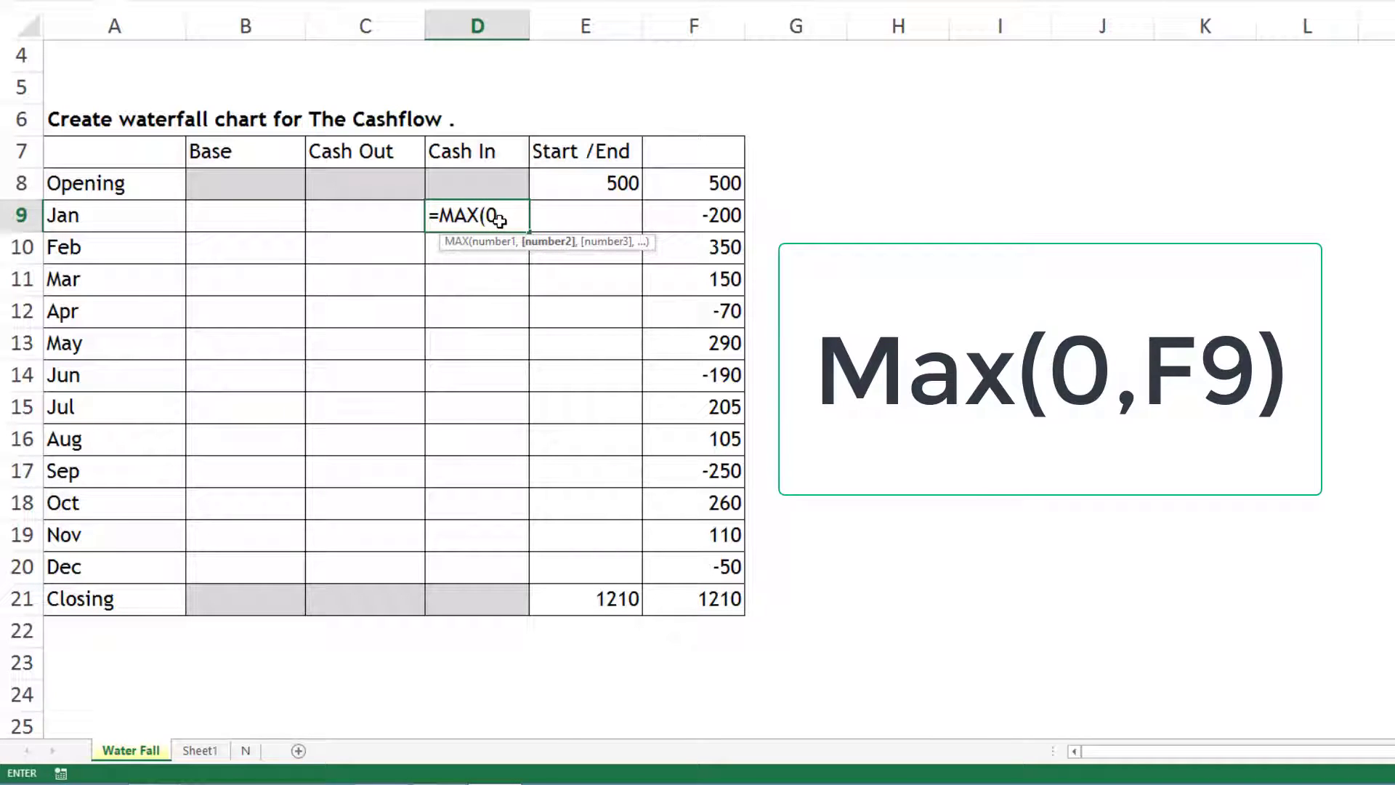
left_click(667, 223)
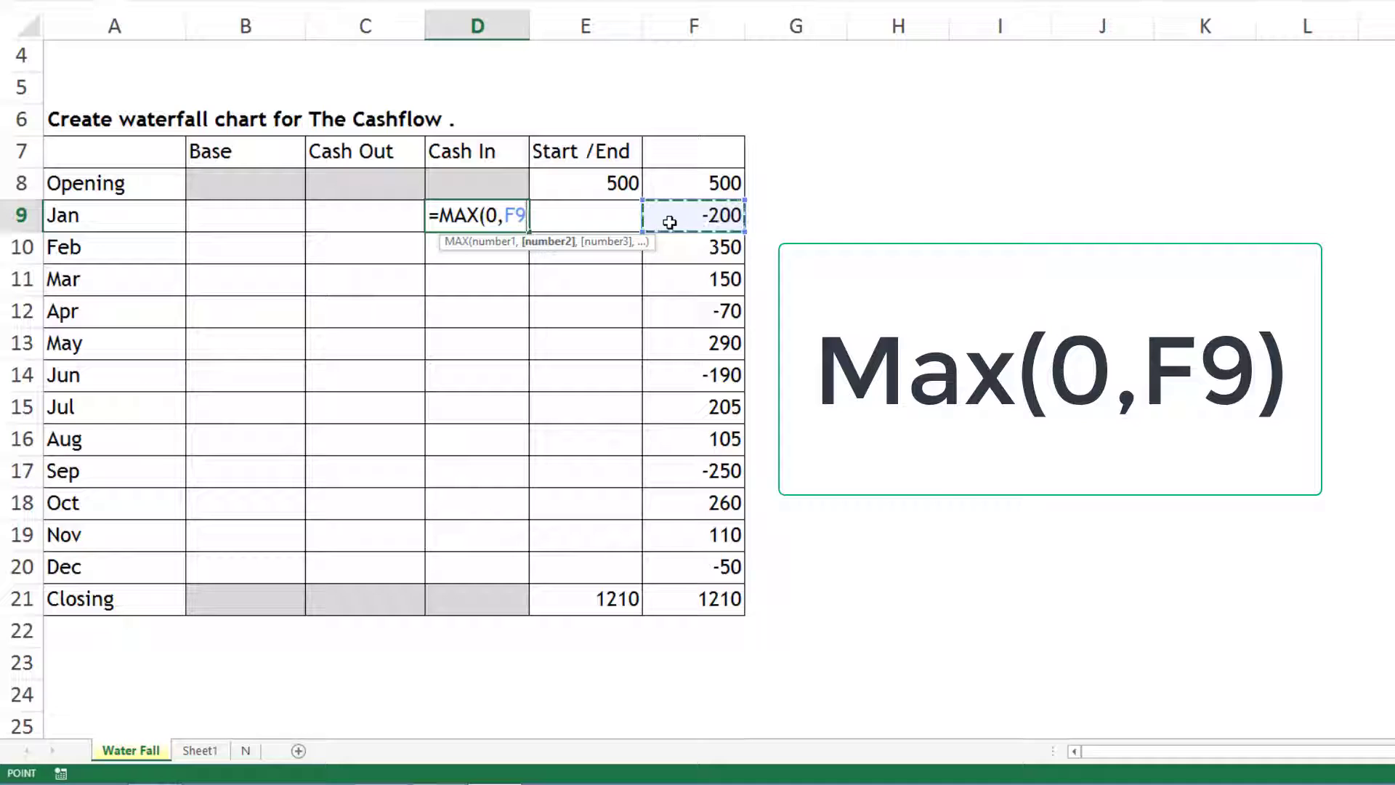
key("Return")
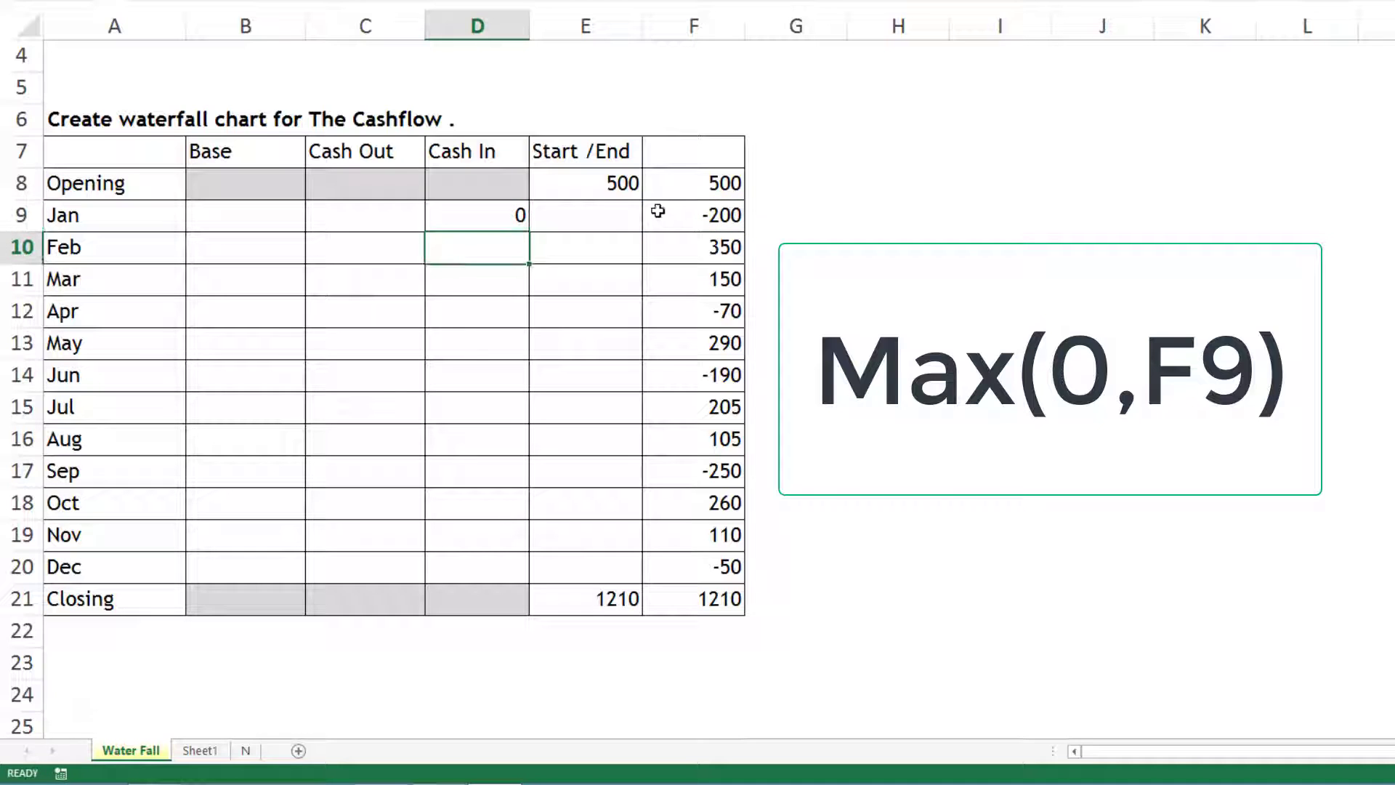
left_click(502, 218)
left_click_drag(529, 233, 520, 574)
left_click(701, 250)
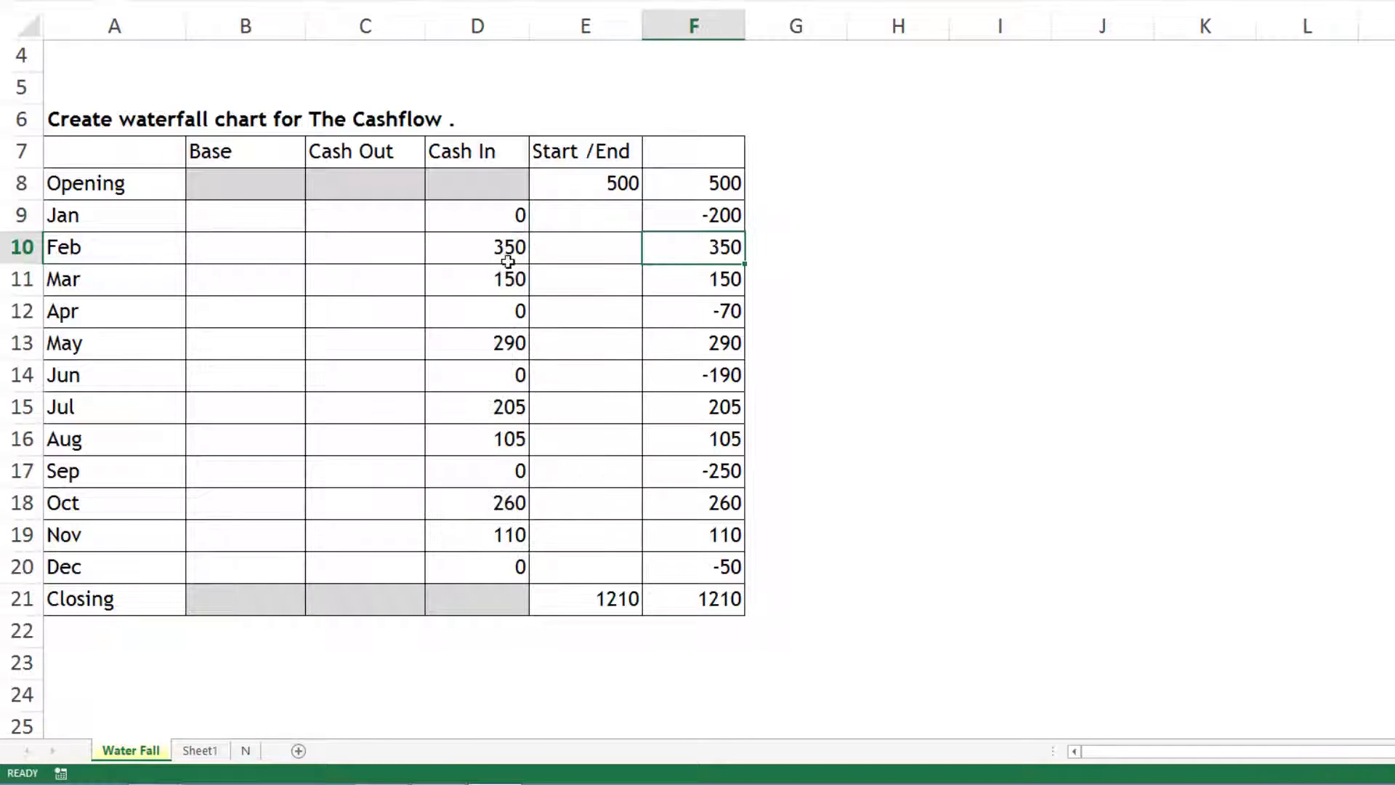
left_click(508, 262)
left_click_drag(505, 313, 676, 307)
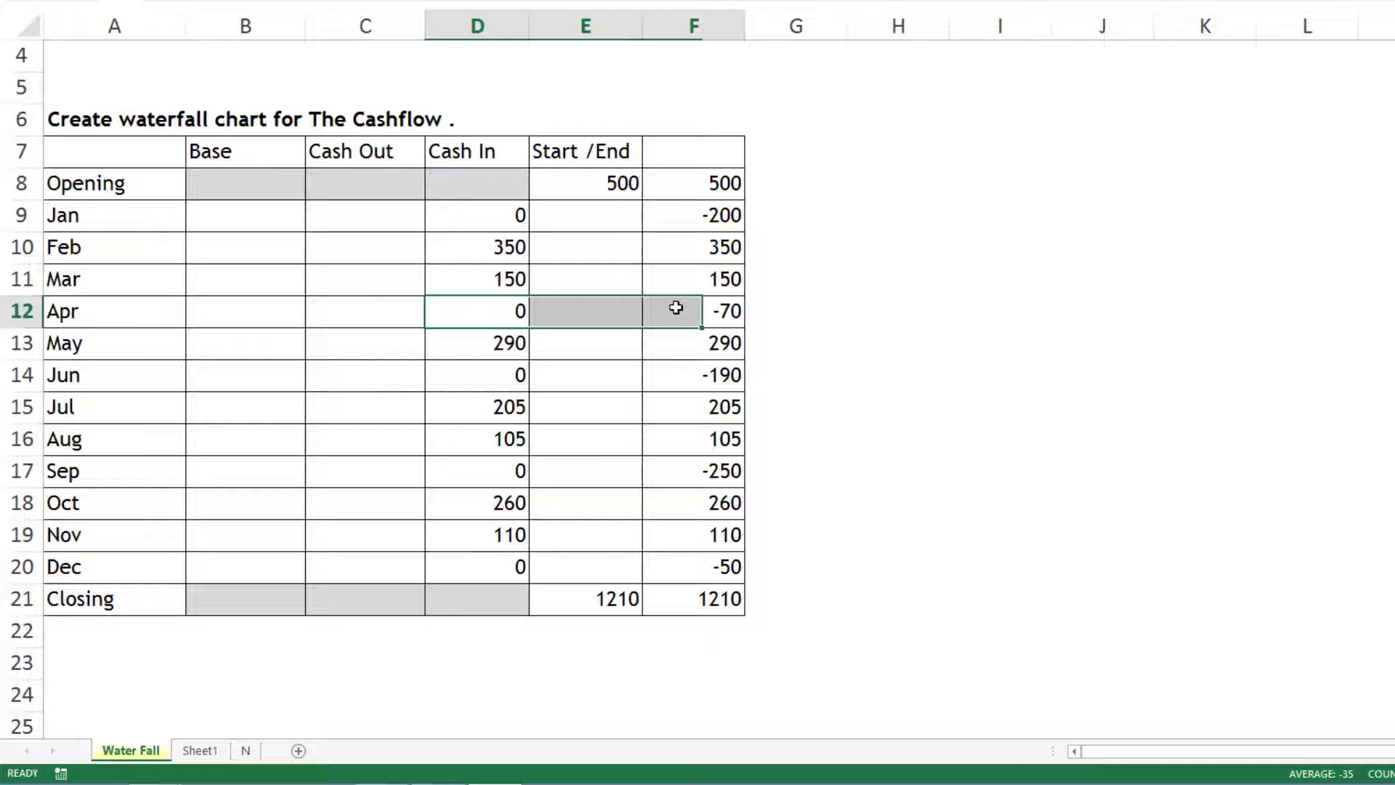
Enter =-MIN(0,F9) in C9 and fill down to C20, showing outflows like 200, 70 and 250.
left_click(395, 214)
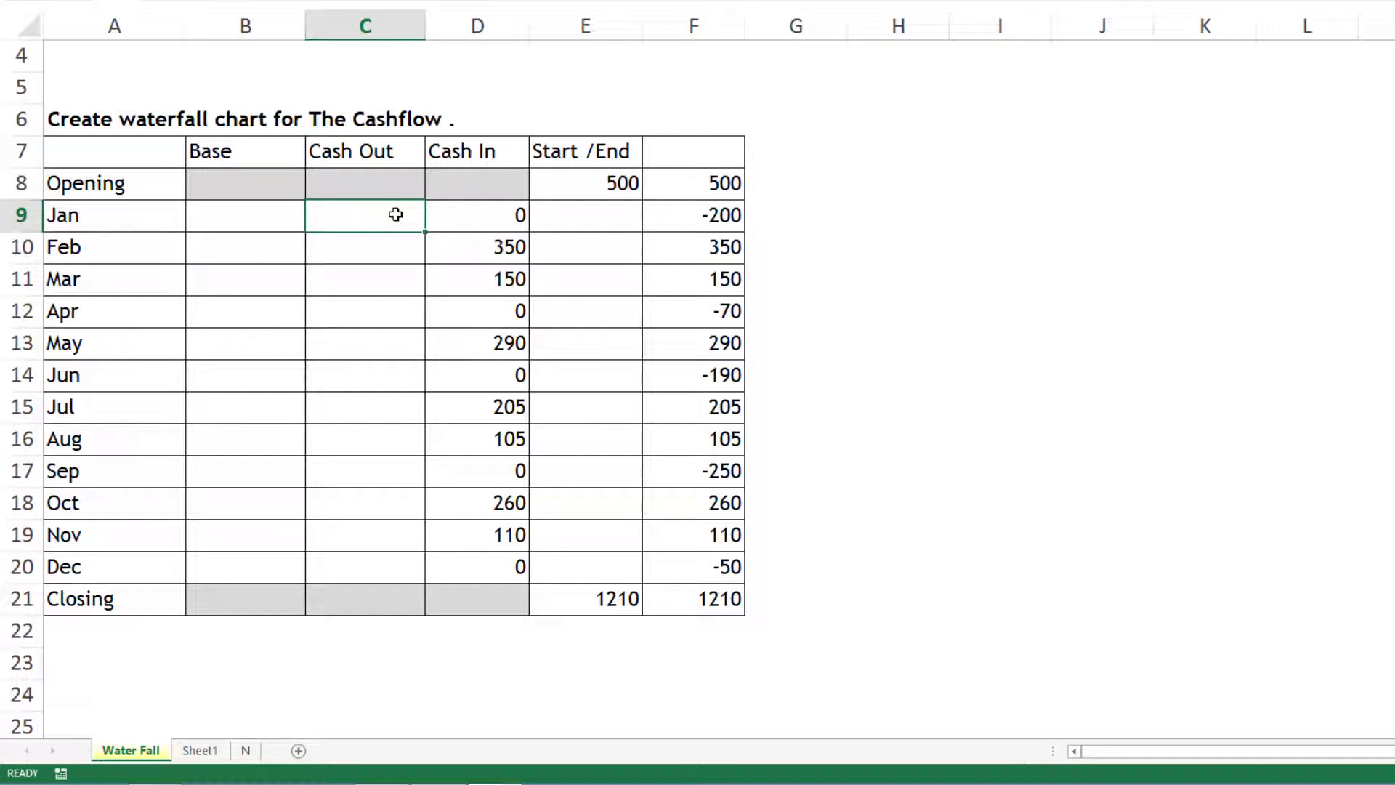
type("=")
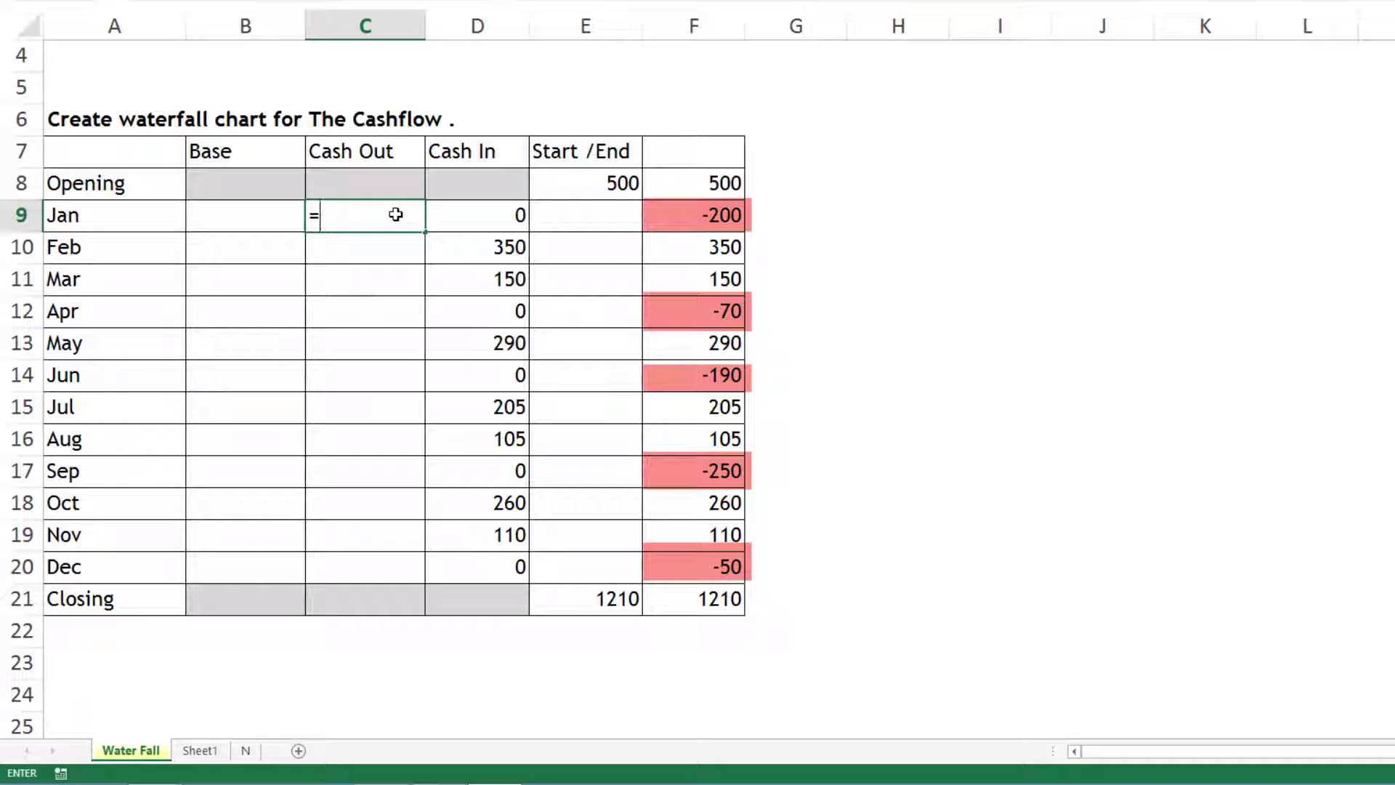
type("min")
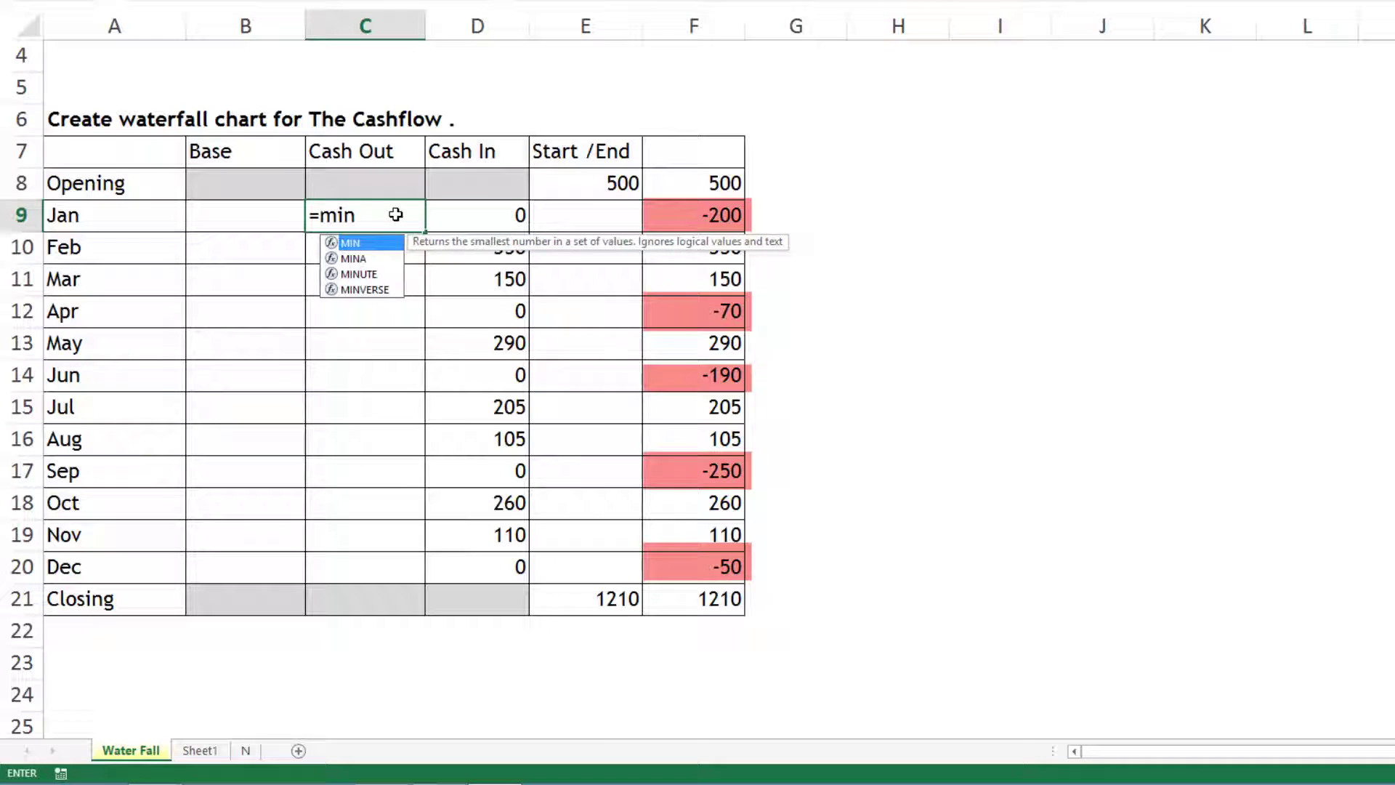
type("(0")
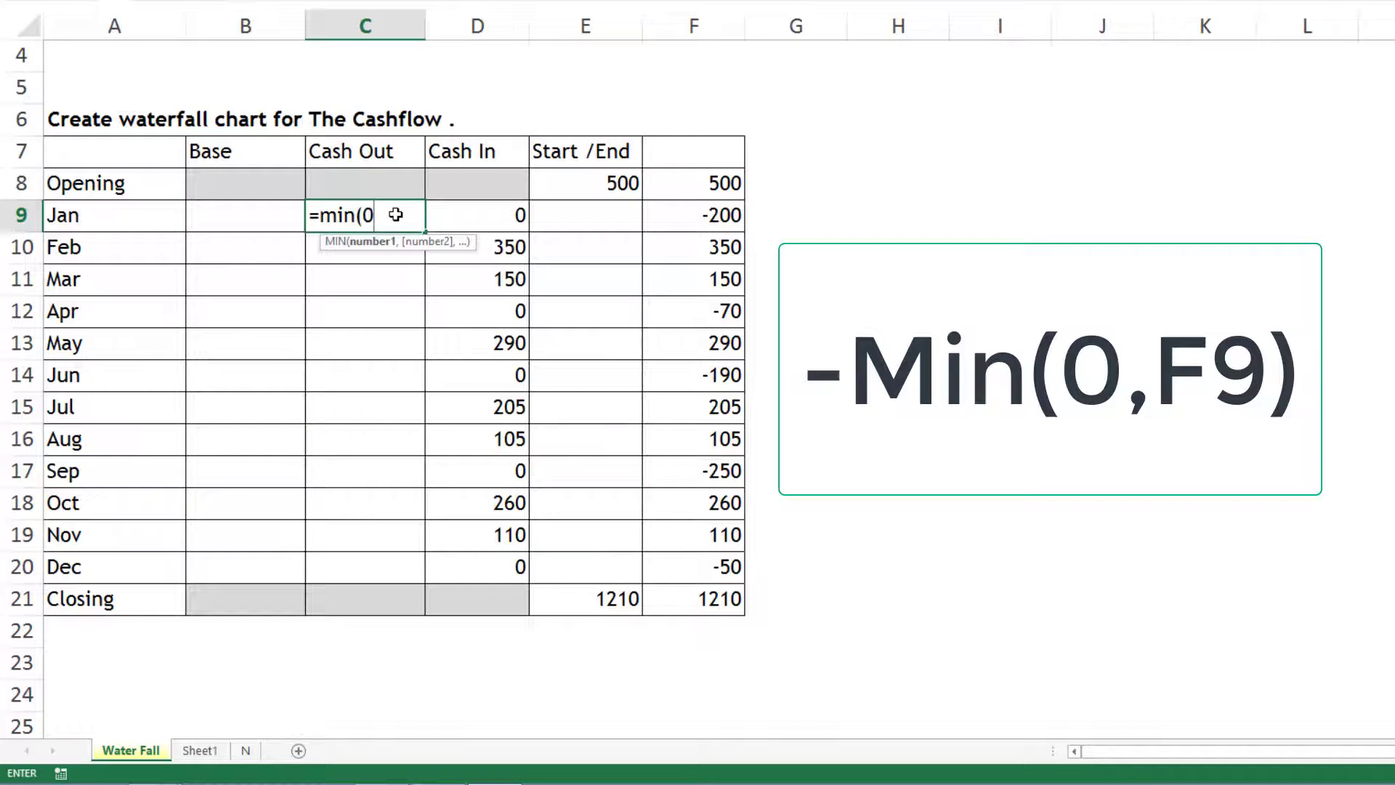
type(",")
left_click(697, 217)
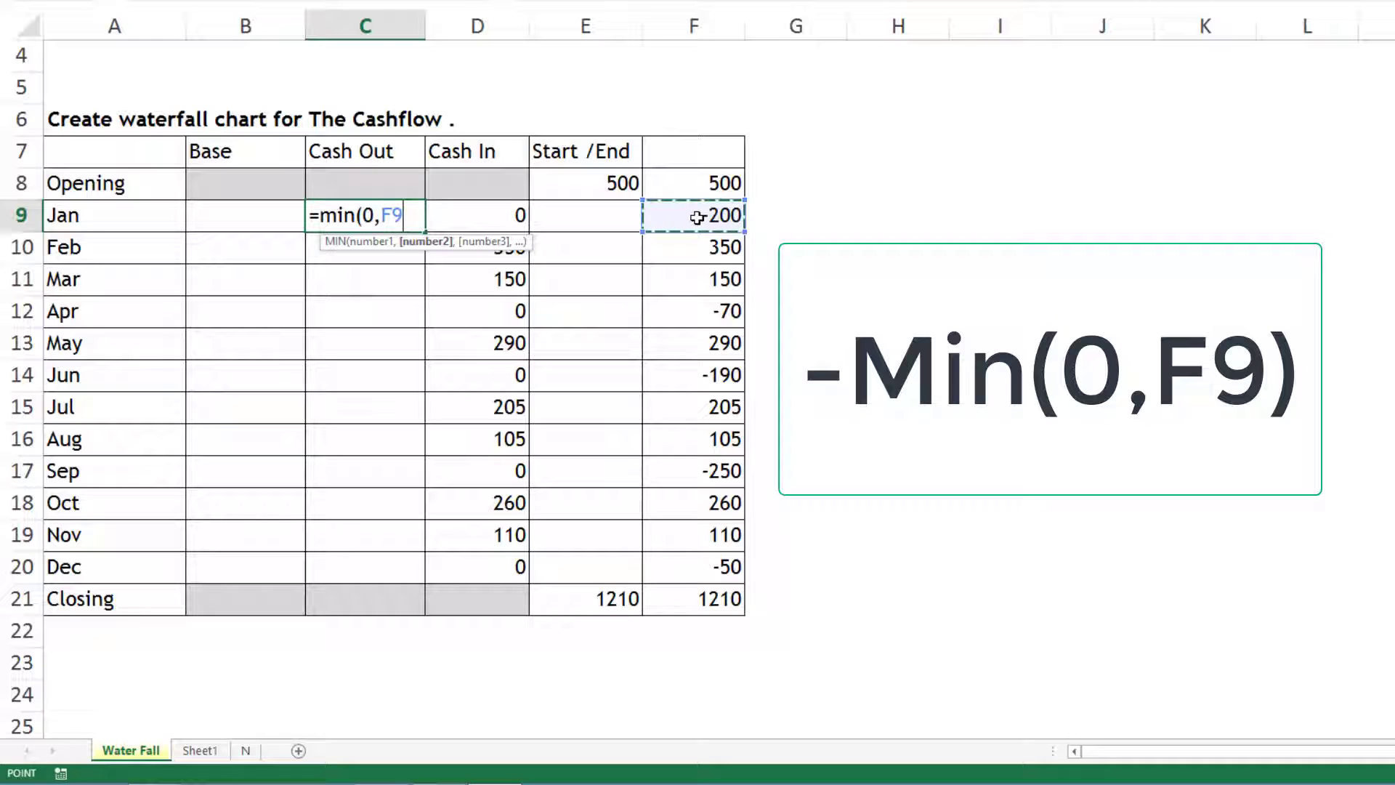
type(")")
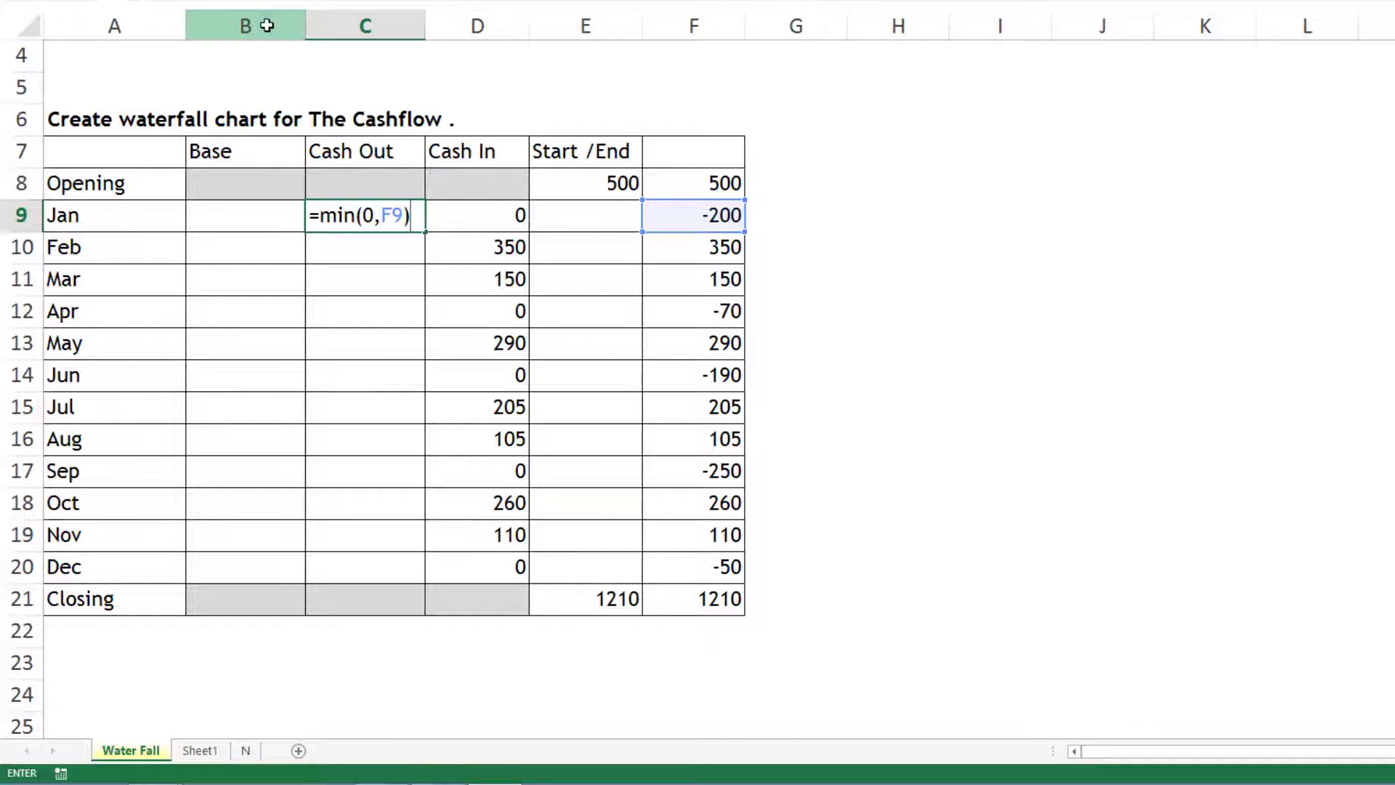
key("F2")
type("-")
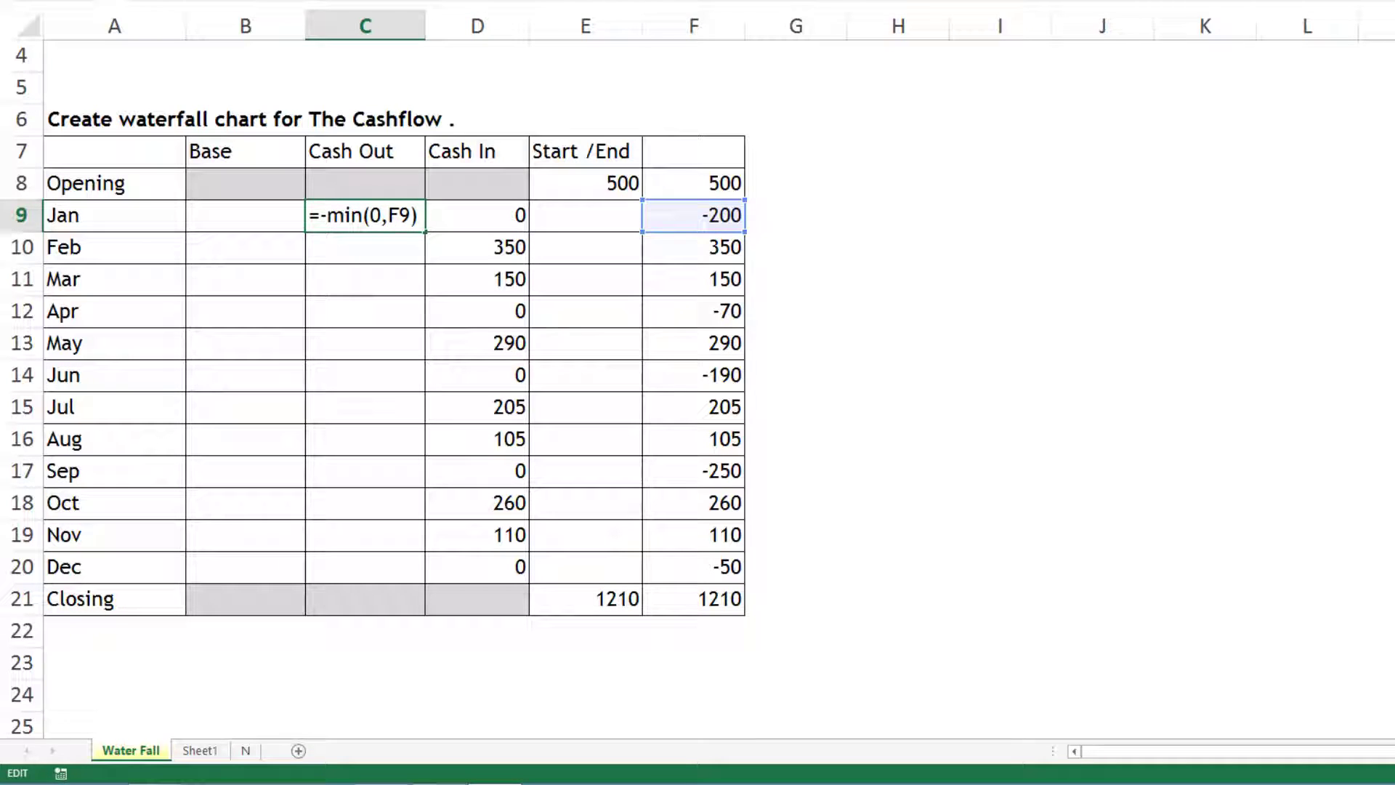
key("Return")
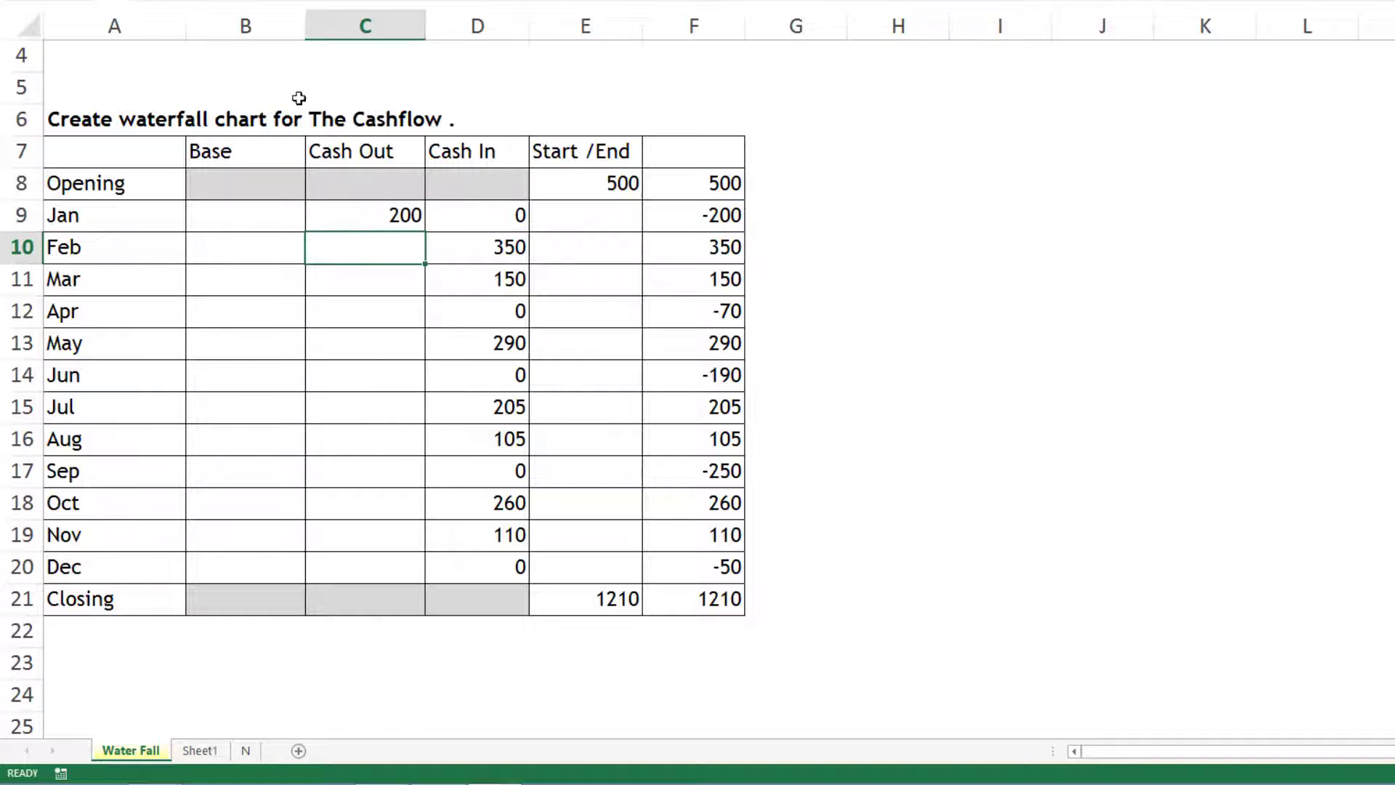
left_click(370, 209)
left_click_drag(425, 231, 426, 574)
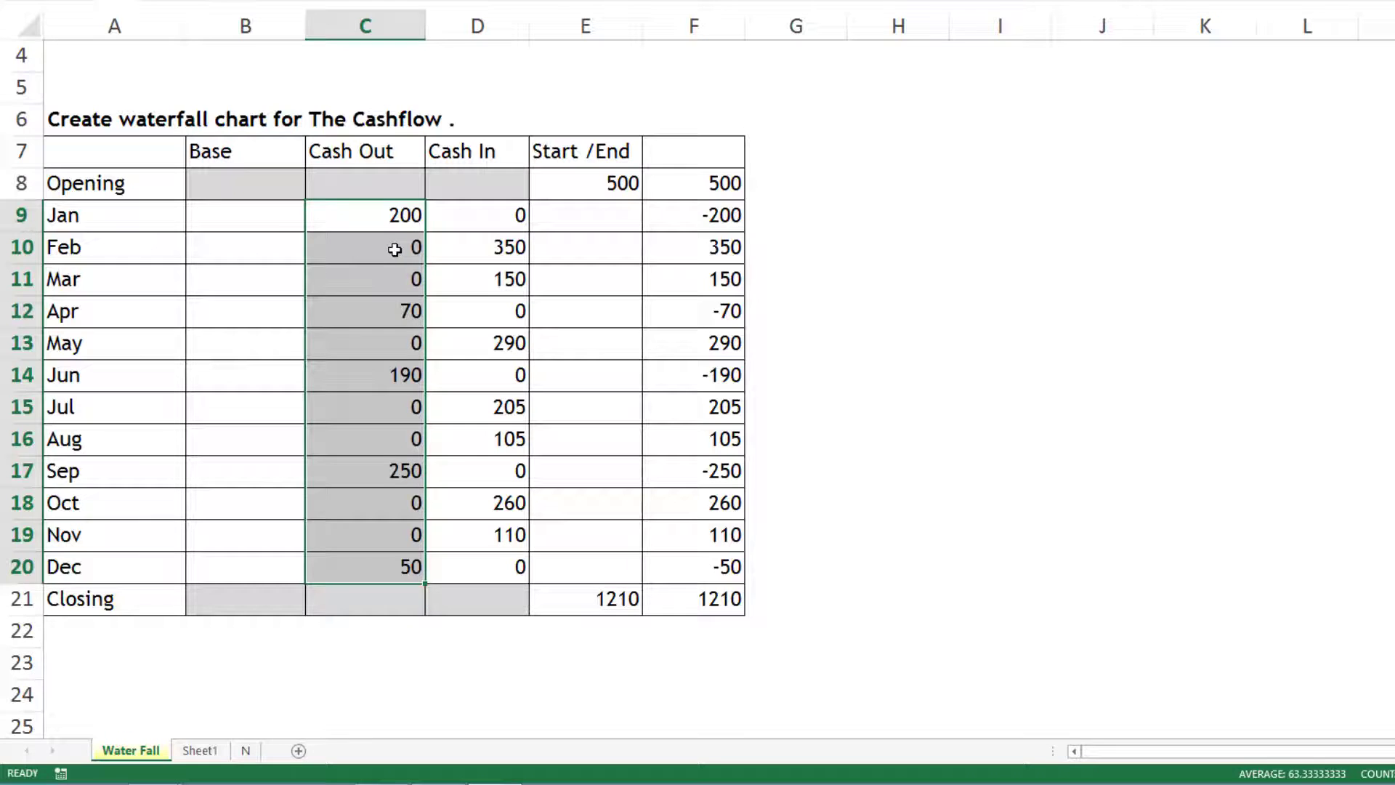
left_click_drag(396, 250, 411, 277)
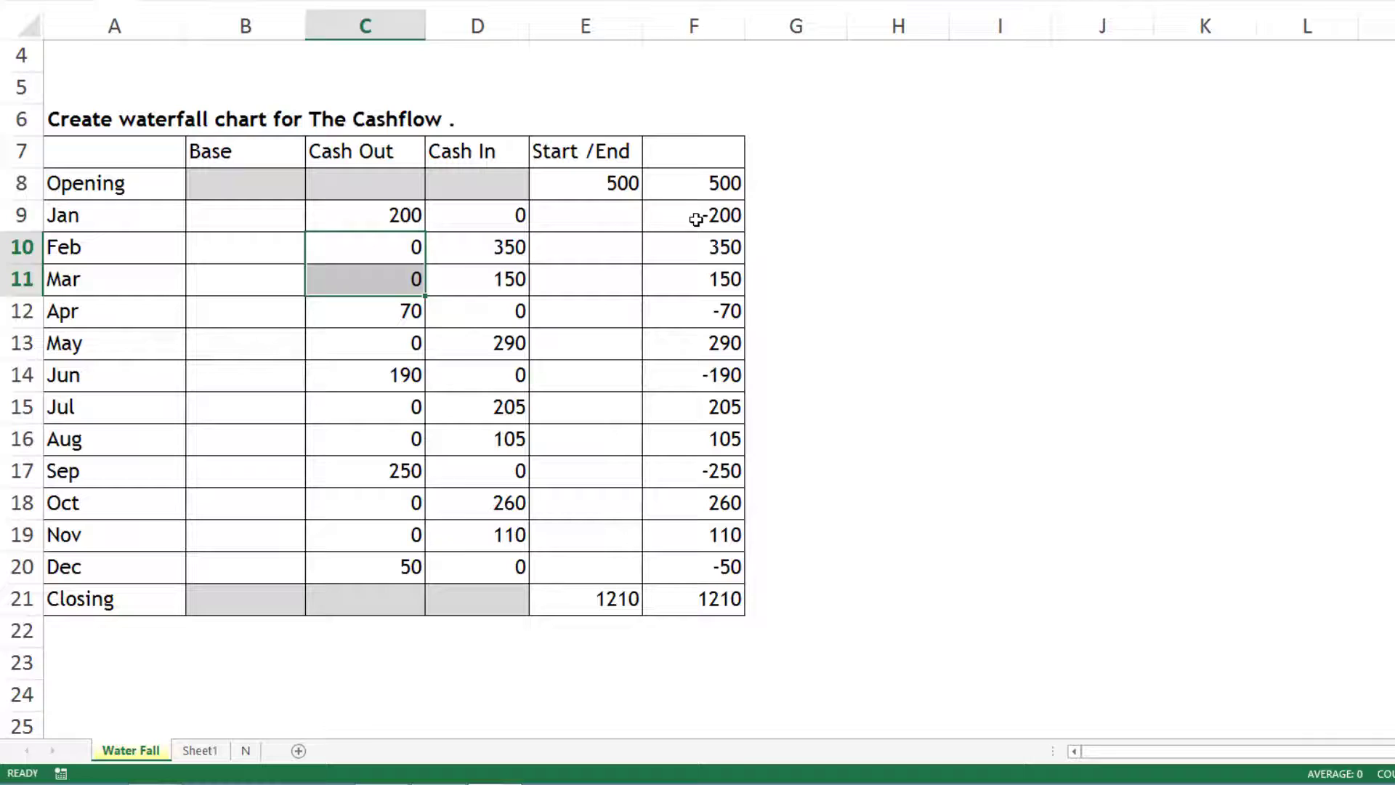
left_click(666, 218)
left_click(391, 218)
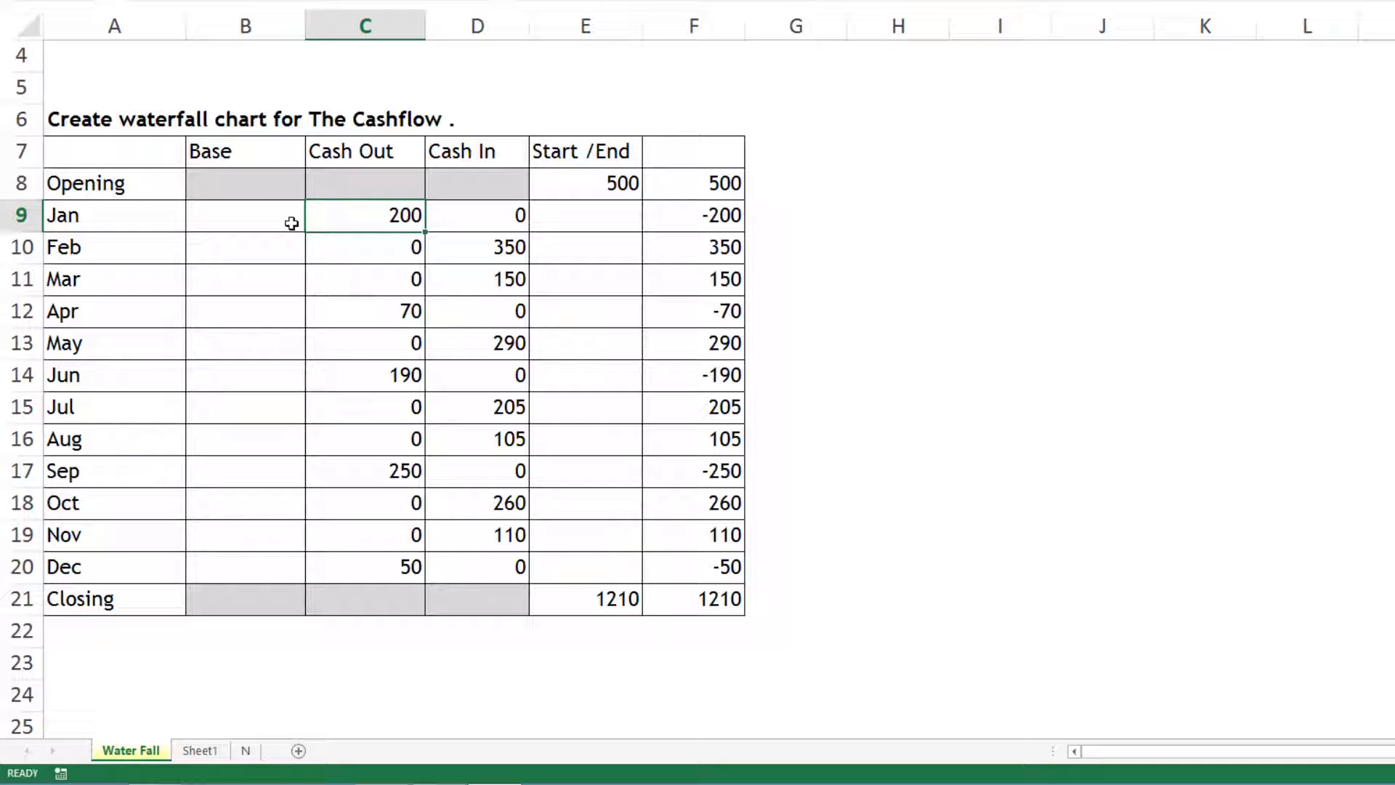
Build the Base column with =B8+D8+E8-C9 in B9, filled down to B20 (300 up to 1210).
left_click(262, 212)
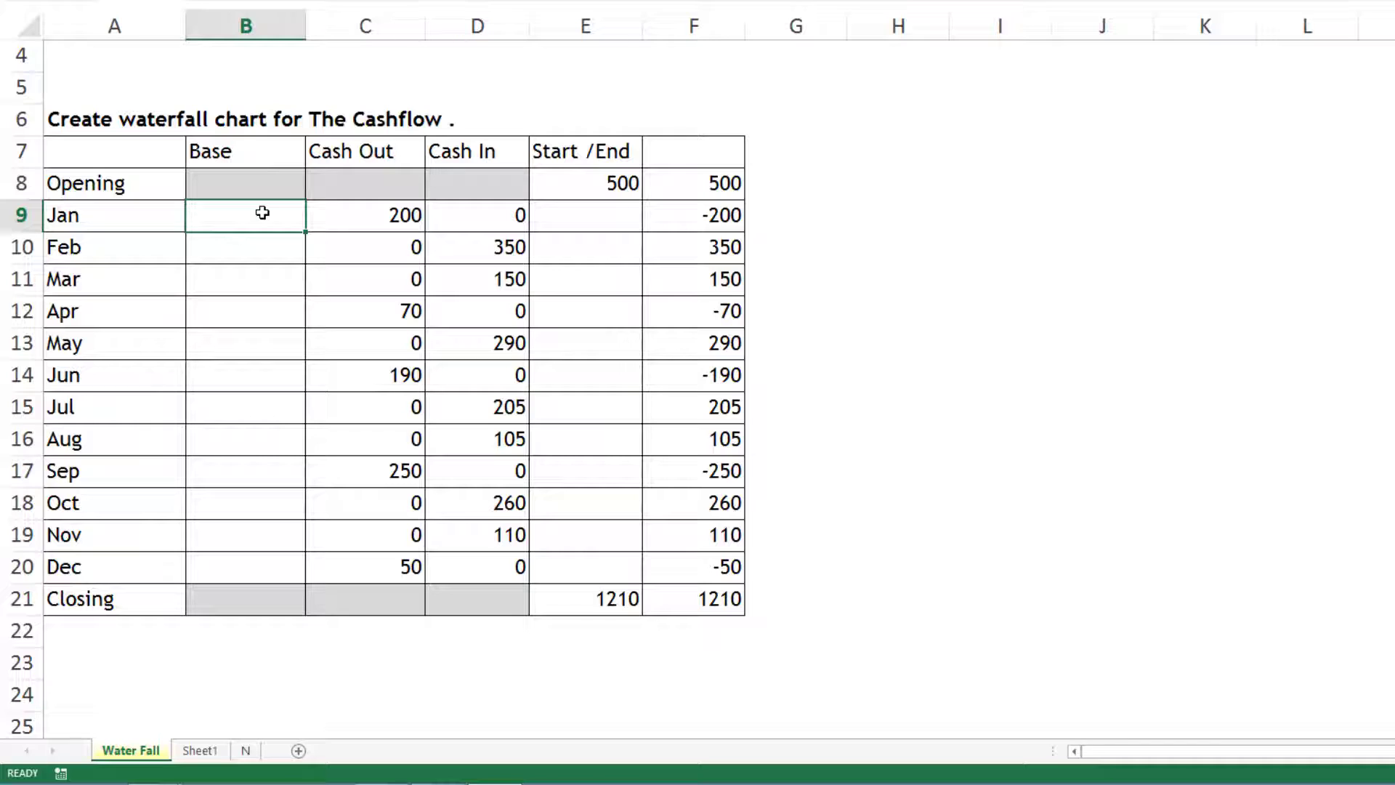
type("=")
left_click(274, 179)
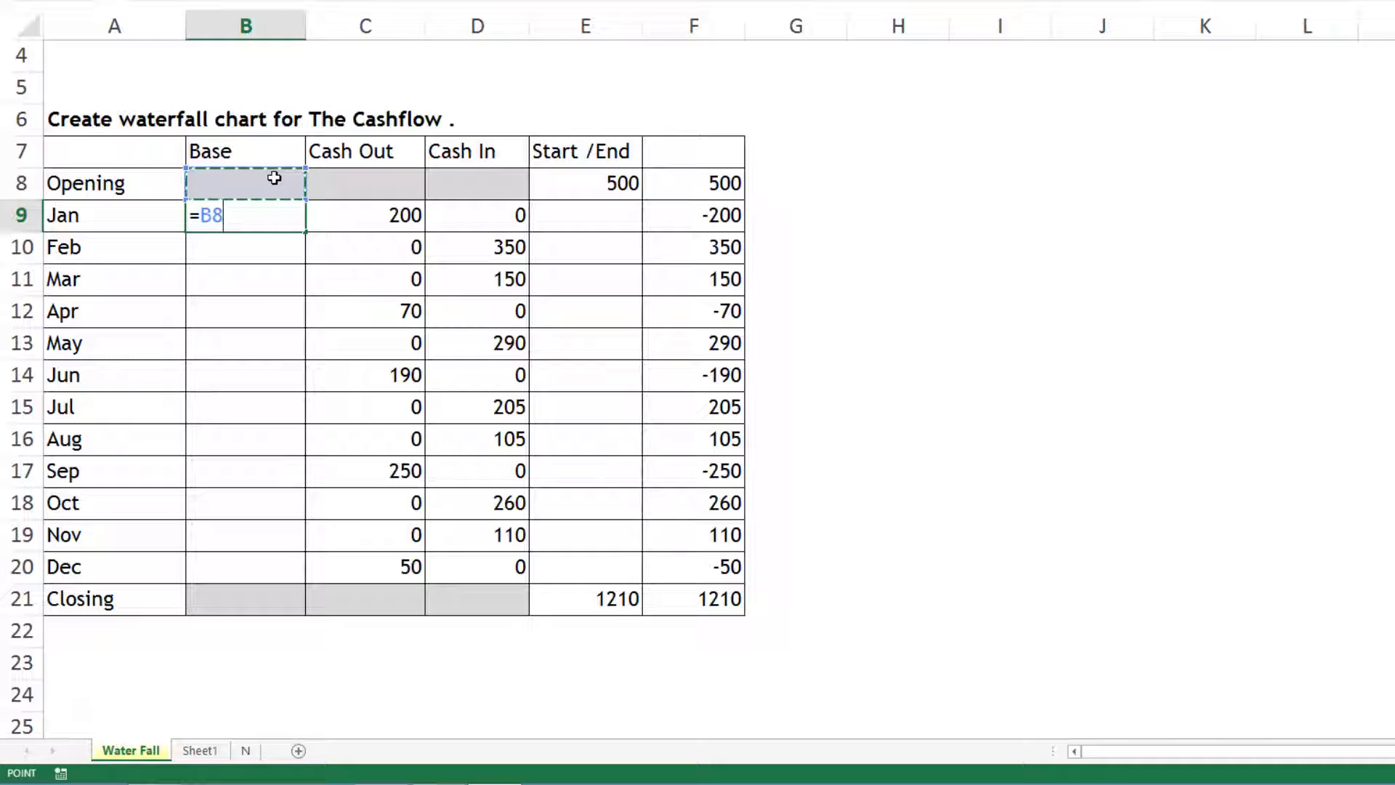
key("F2")
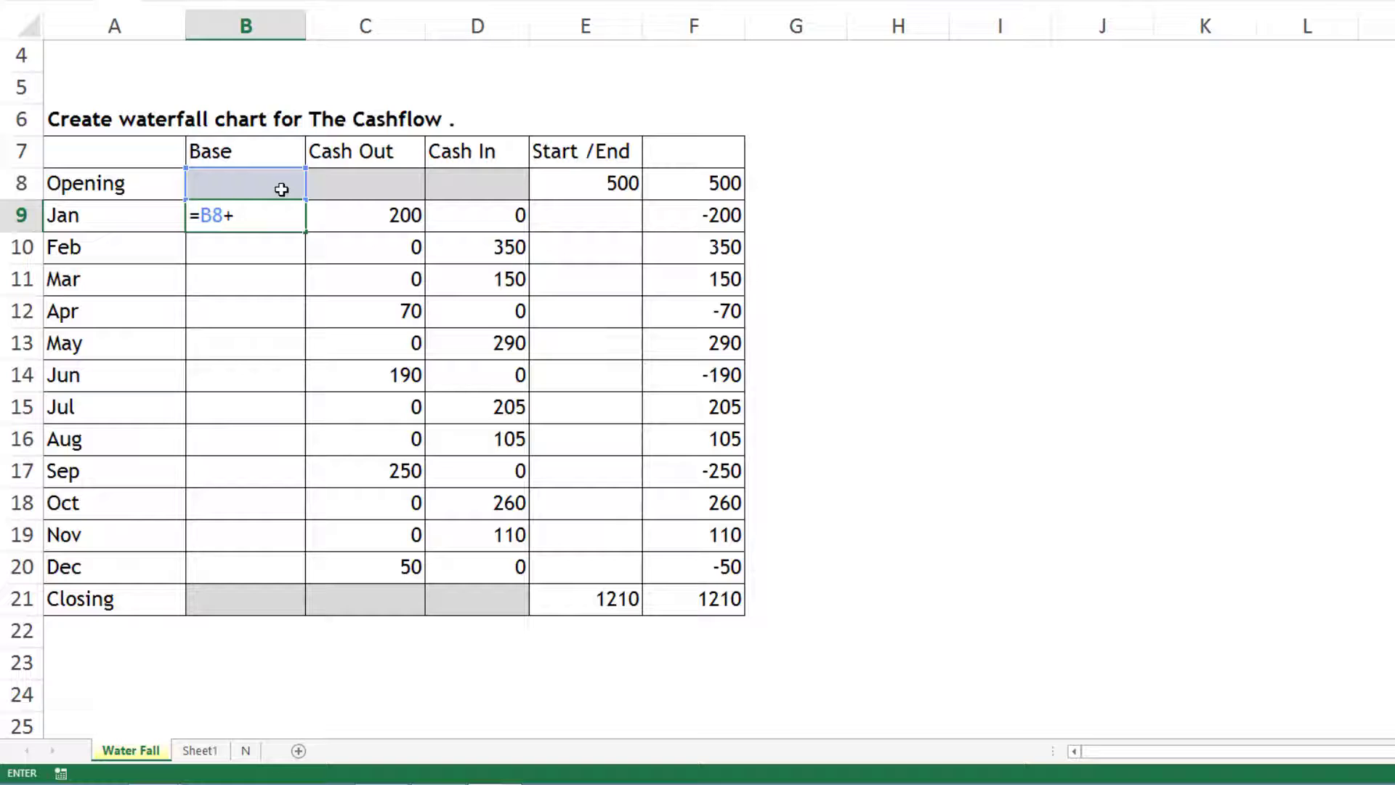
left_click(492, 183)
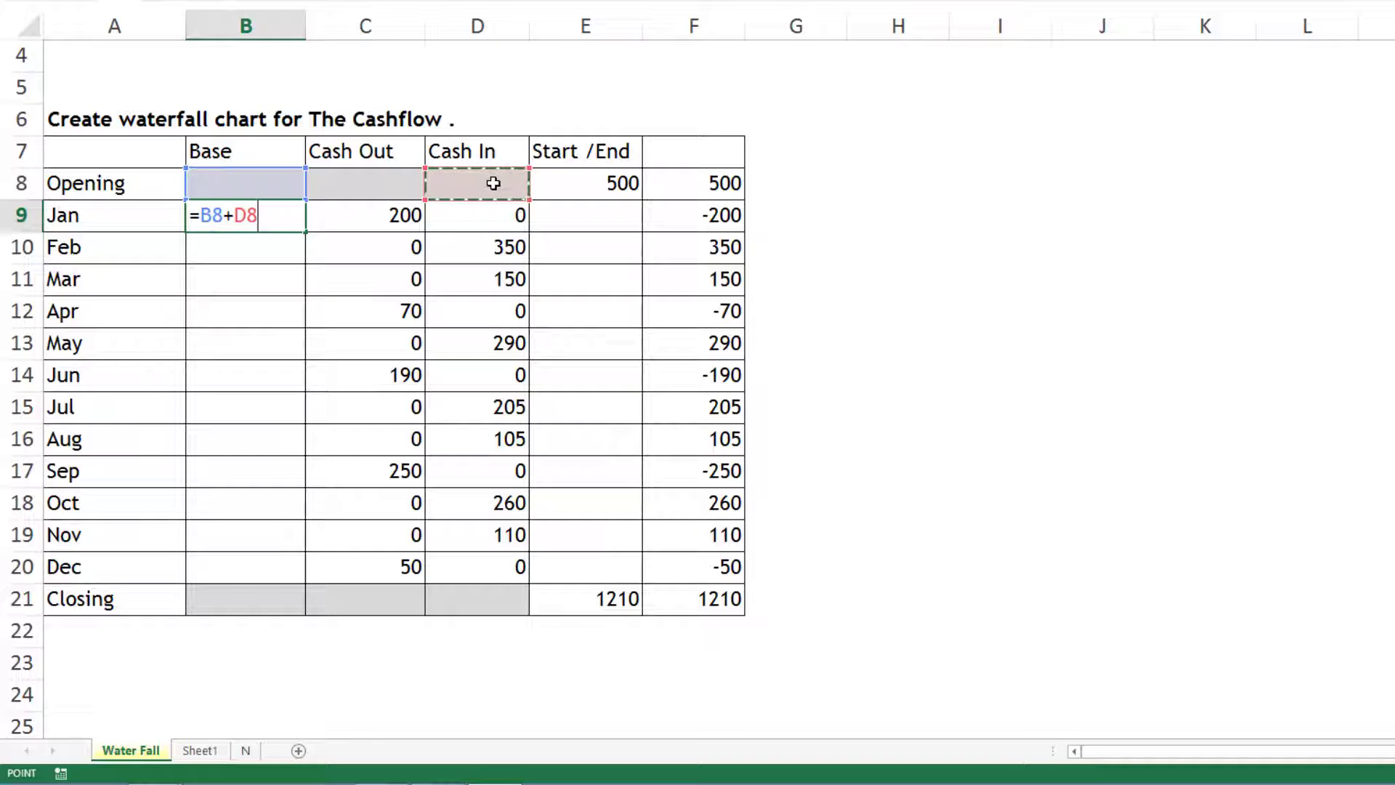
type("+")
left_click(595, 184)
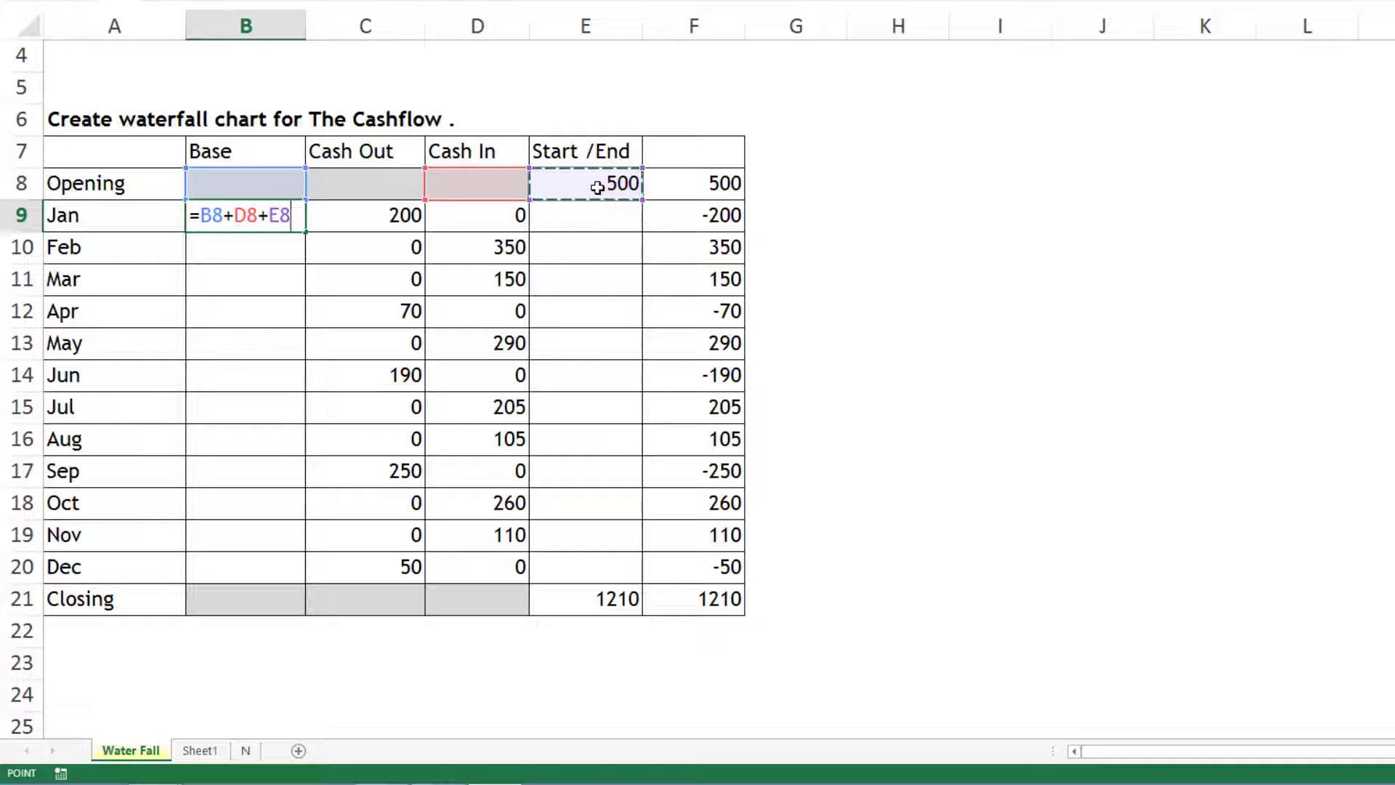
type("-")
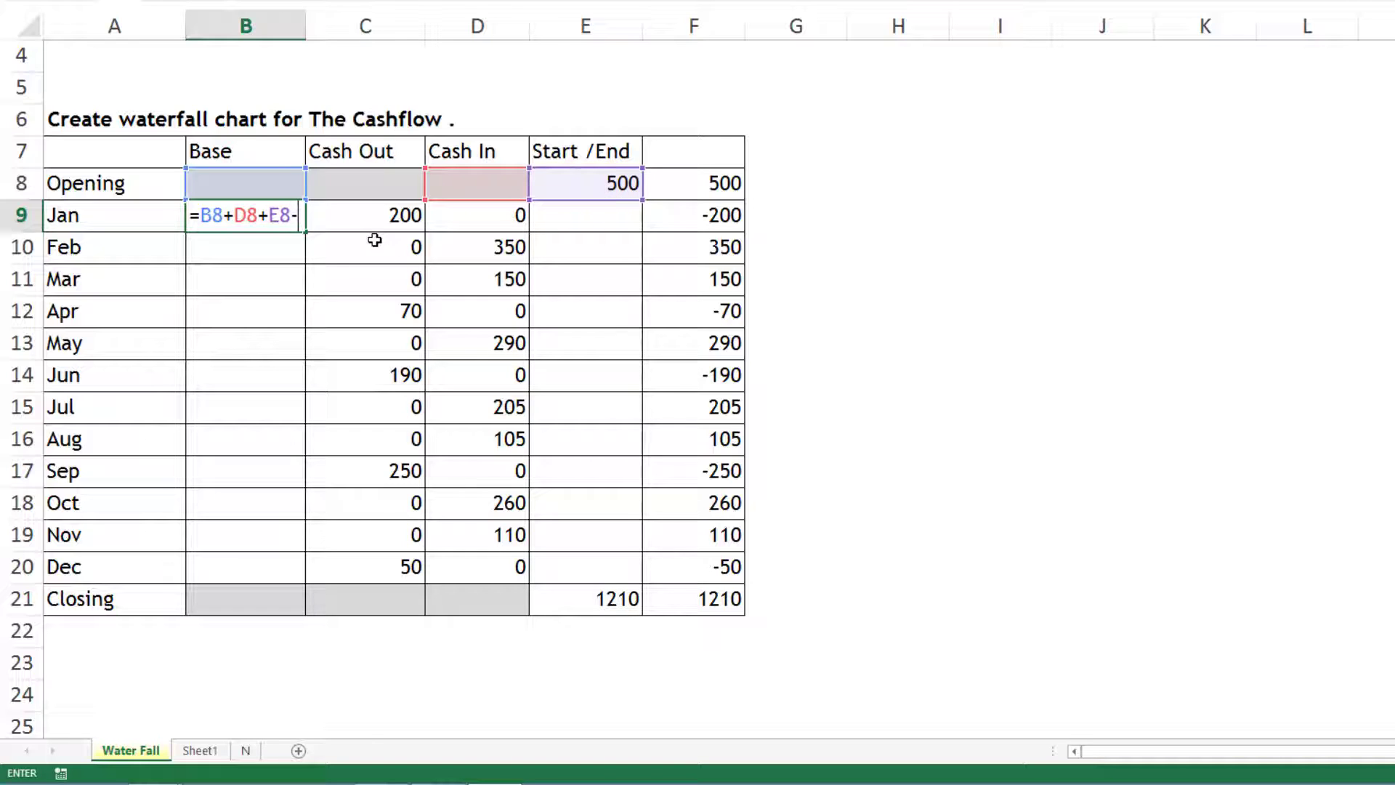
left_click(373, 217)
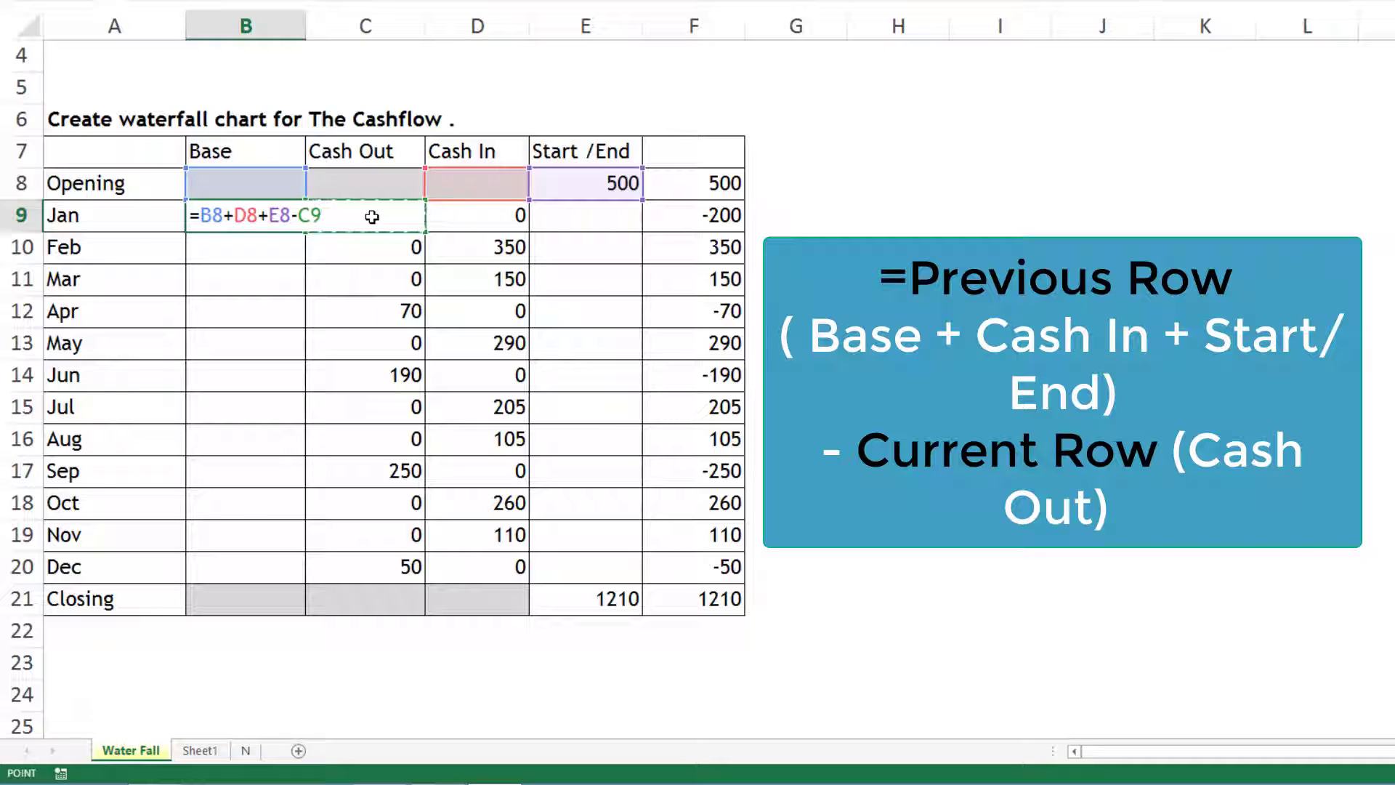
key("Return")
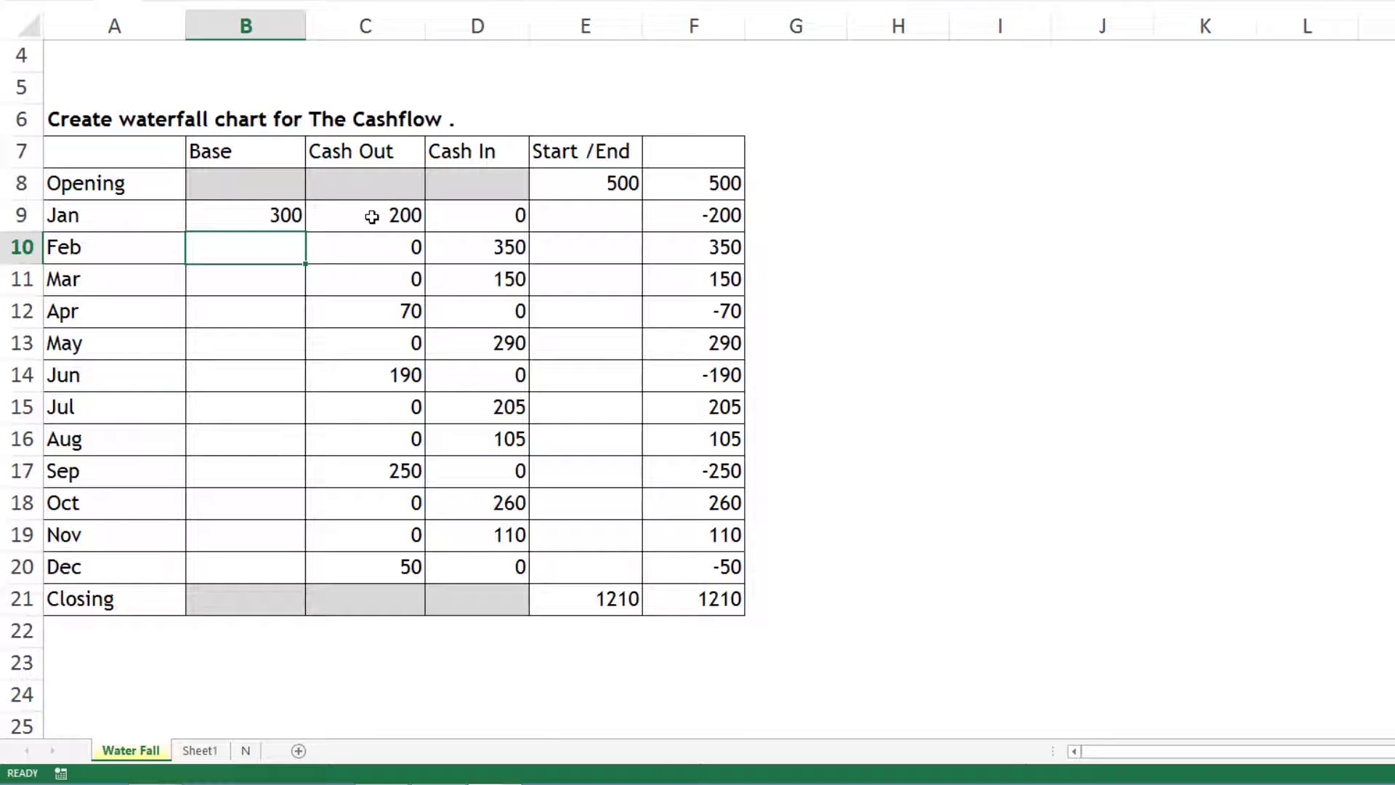
left_click(295, 216)
left_click_drag(305, 232, 301, 571)
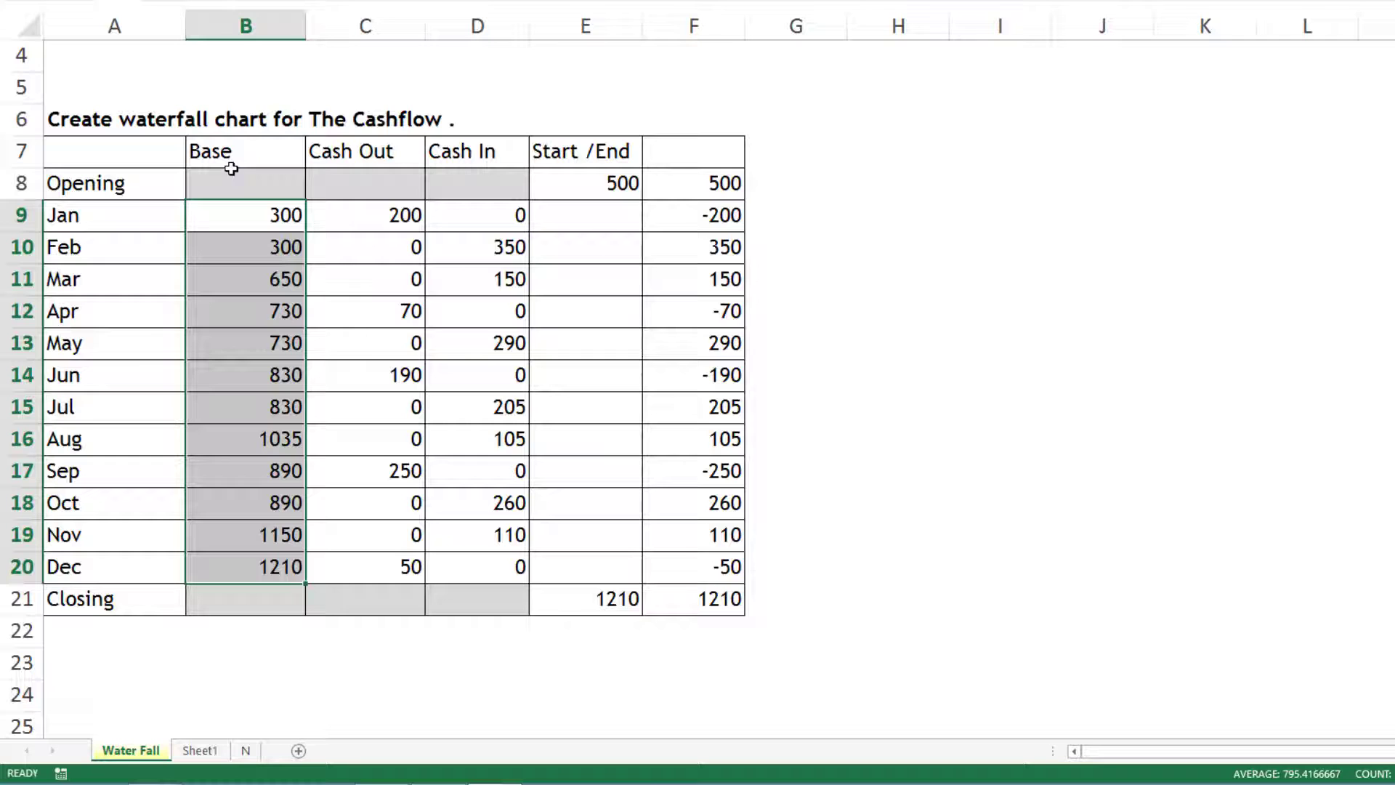
left_click_drag(691, 156, 705, 588)
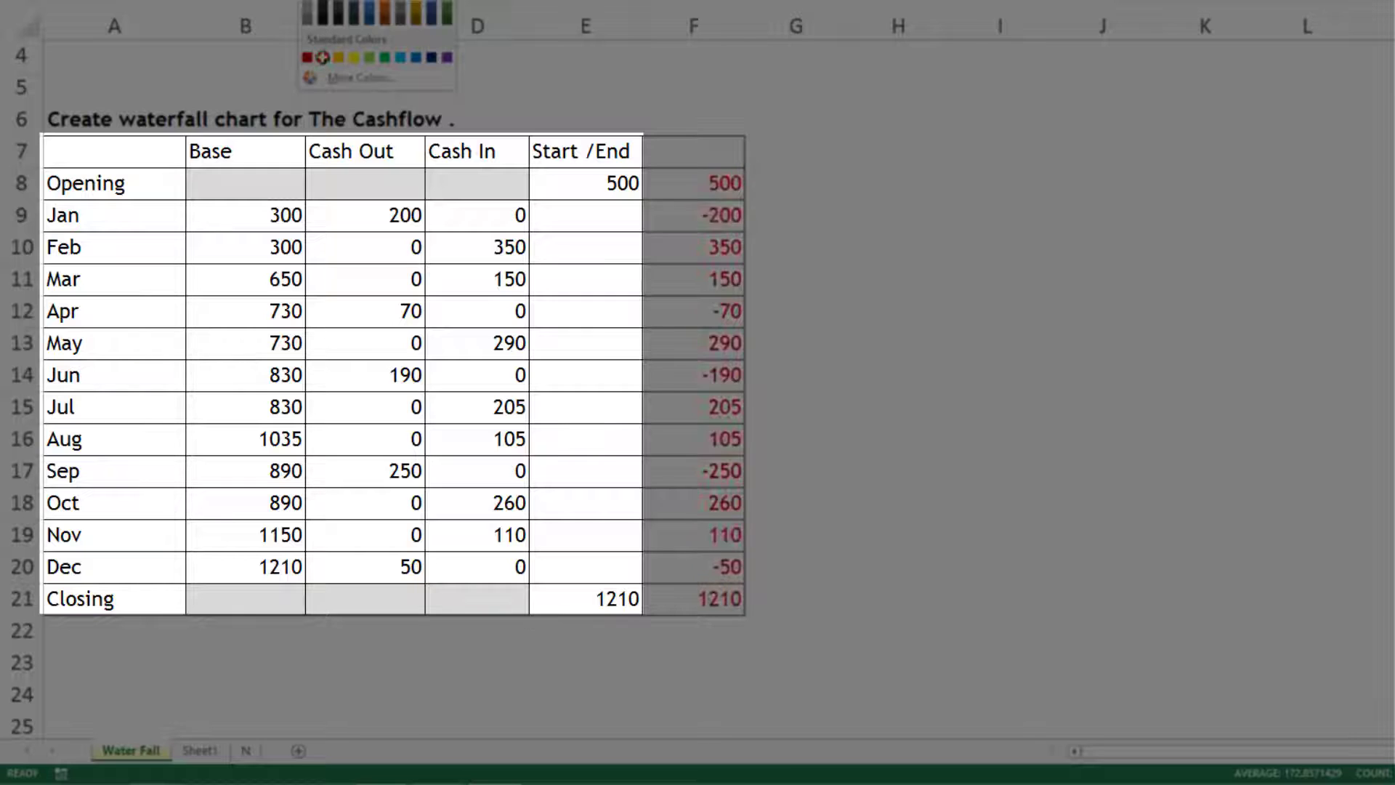
Color the column F values red, then insert a 2-D stacked column chart of A7:E21.
left_click(322, 55)
left_click(905, 409)
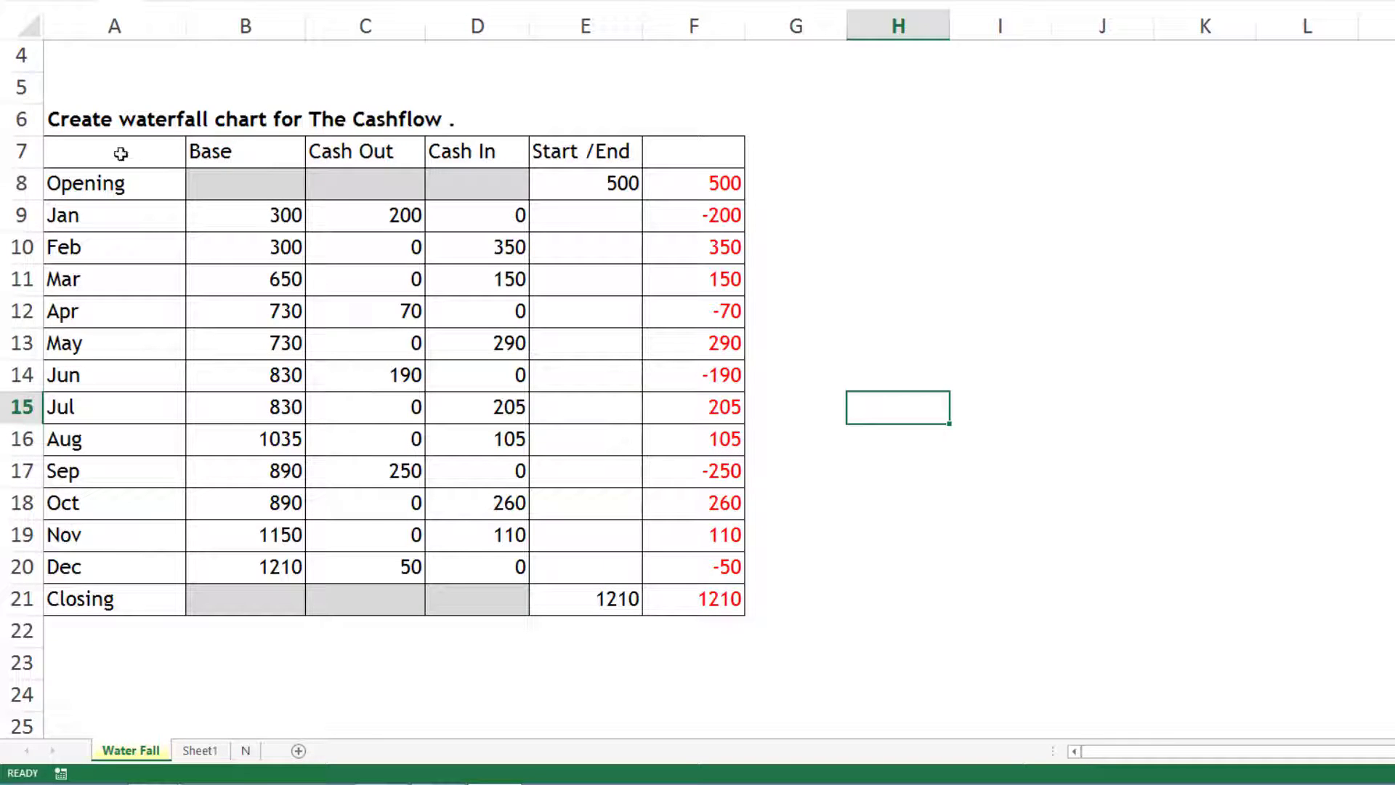
left_click_drag(118, 152, 577, 599)
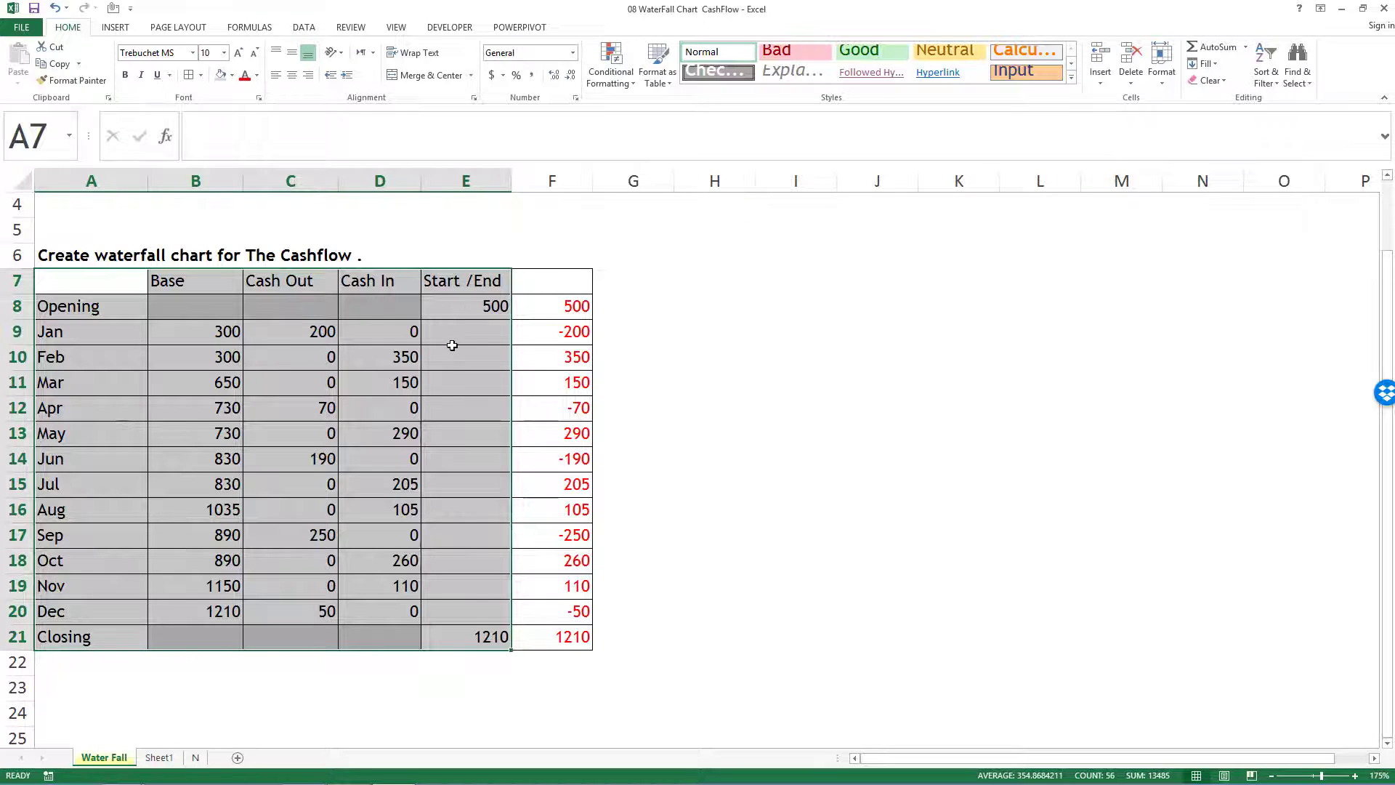
left_click(116, 28)
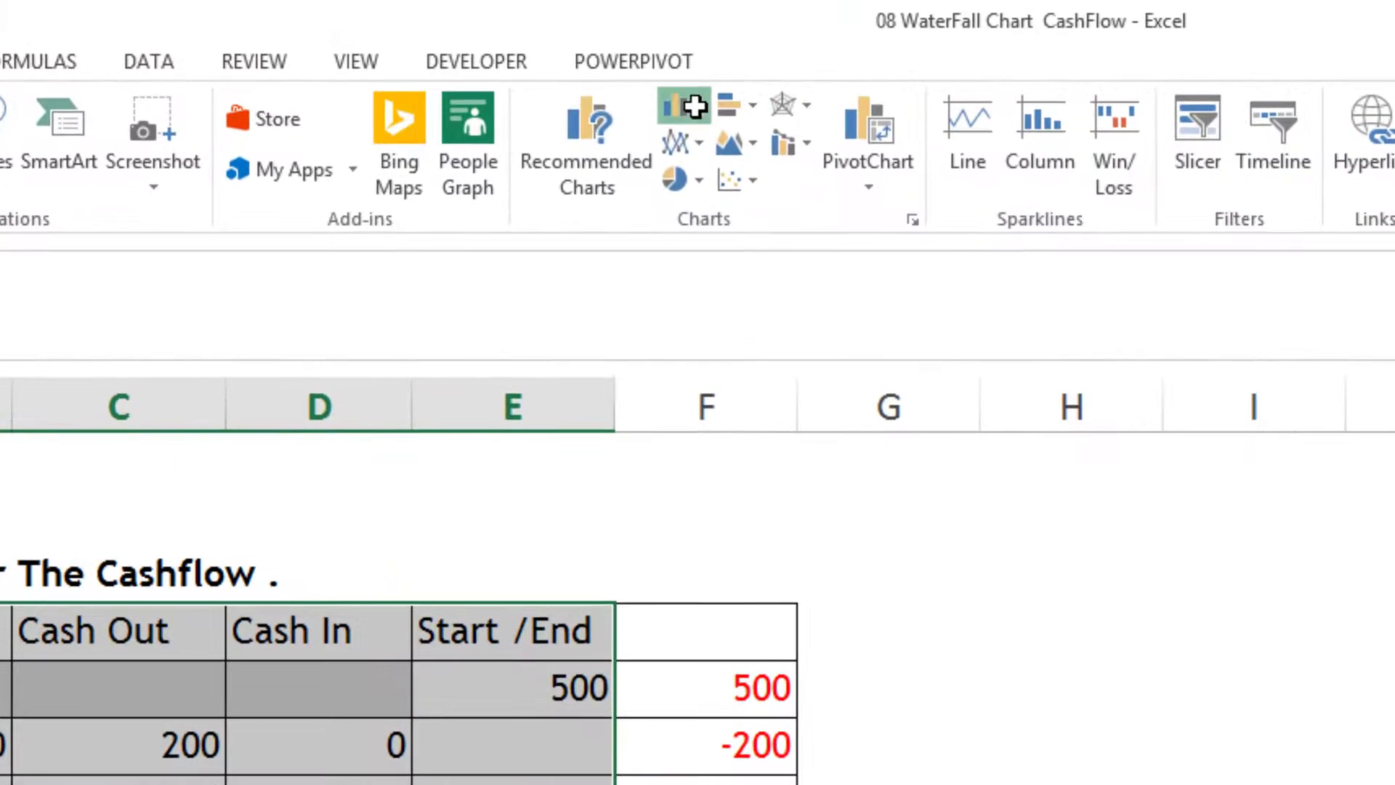
left_click(544, 49)
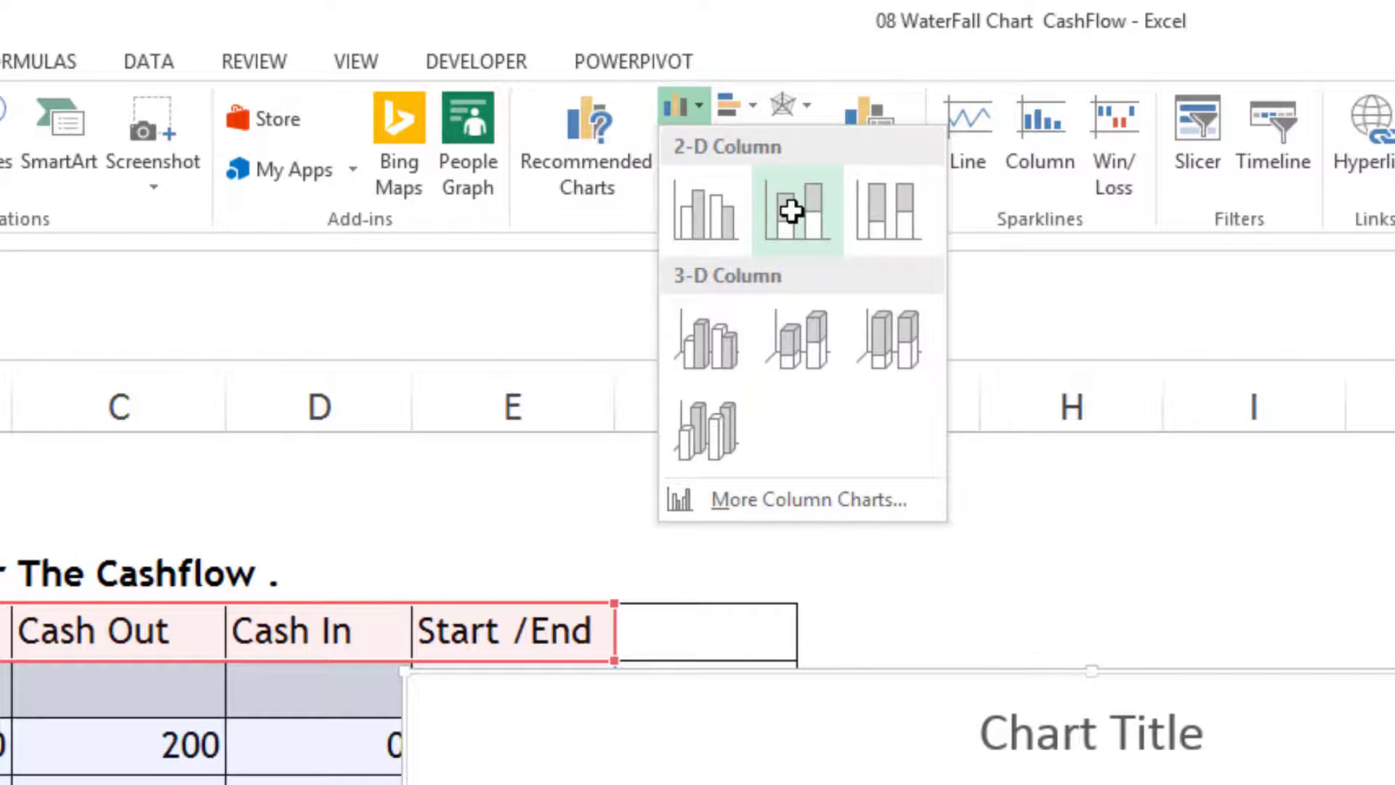
left_click(791, 211)
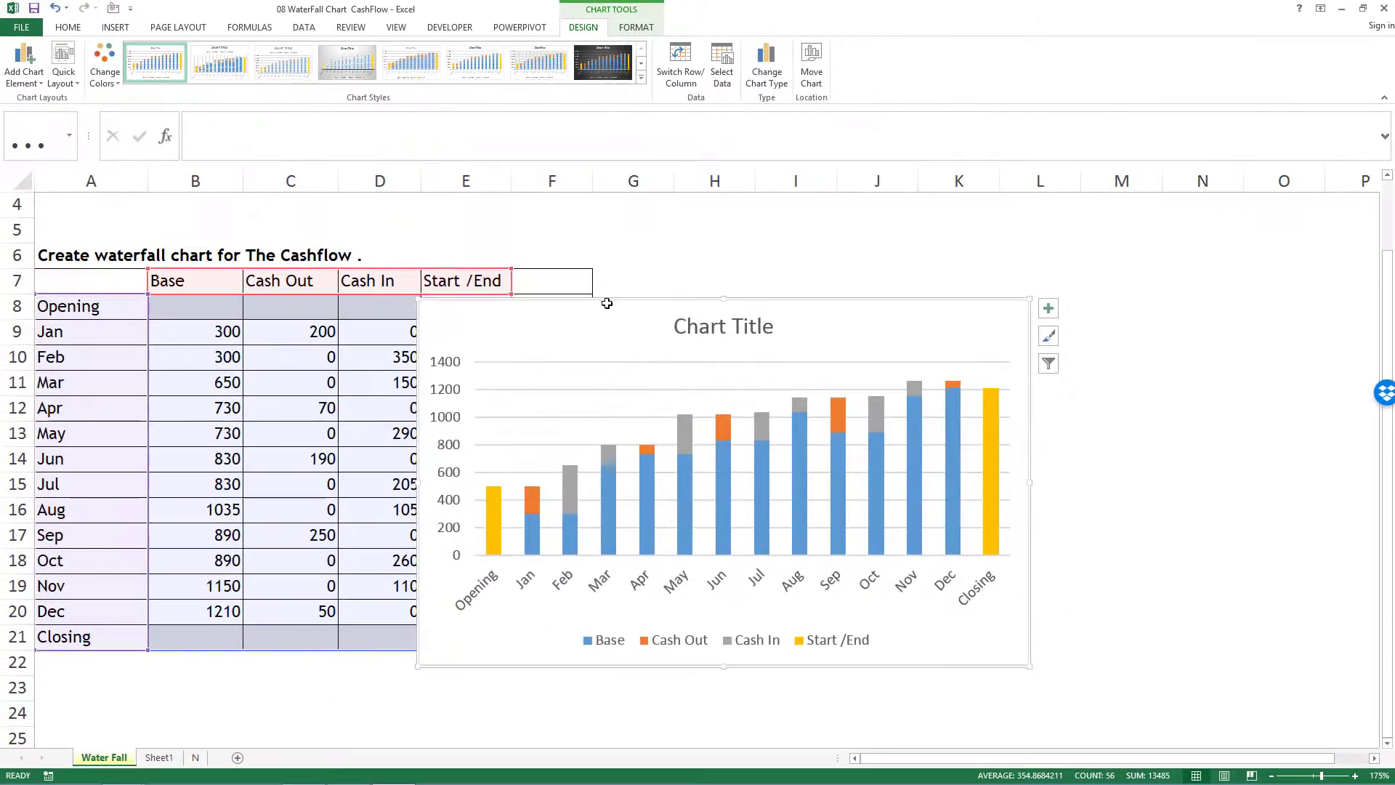
Retitle the chart 'Monthly Cashflow Chart'.
left_click(945, 293)
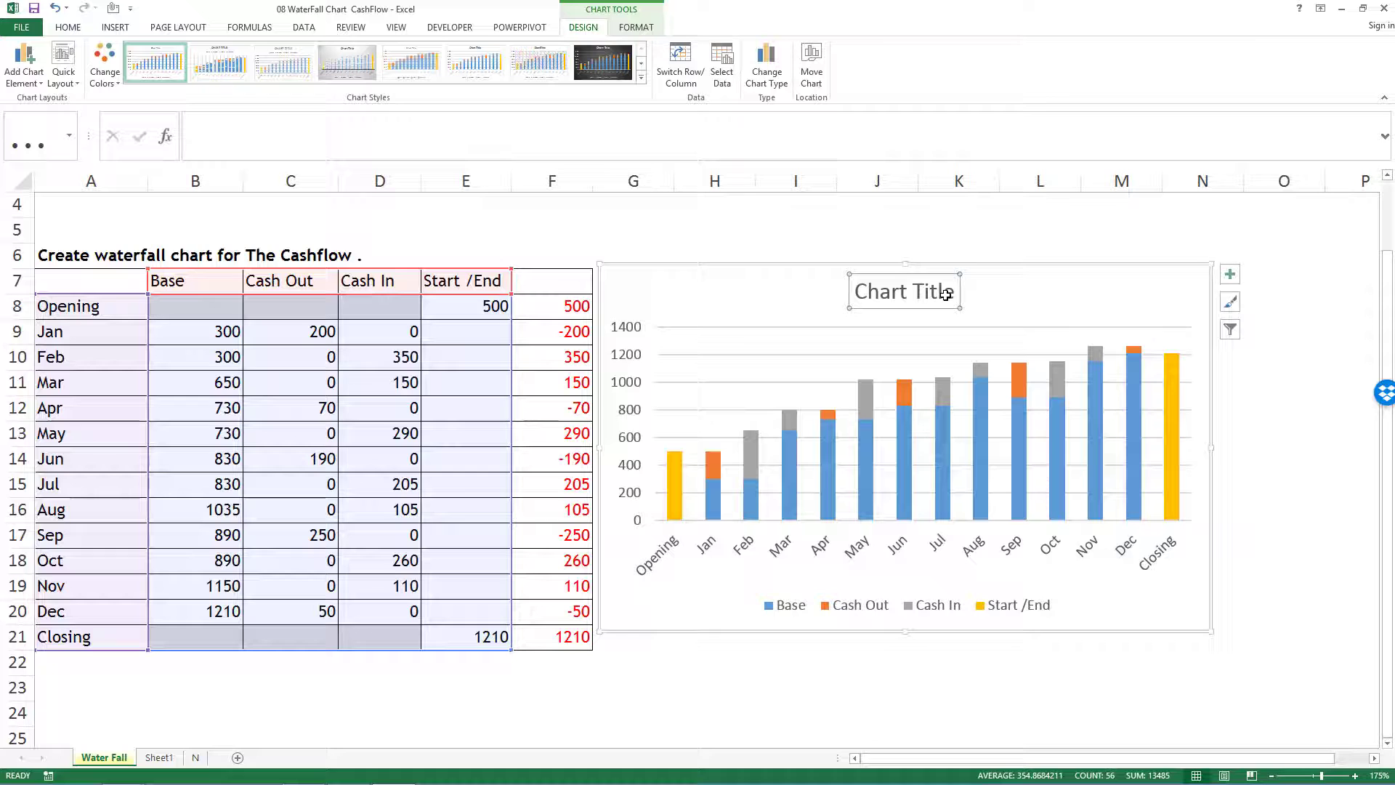
left_click_drag(954, 291, 871, 287)
type("Monthly Cashflow Waterfal")
key("BackSpace")
key("BackSpace")
key("BackSpace")
key("BackSpace")
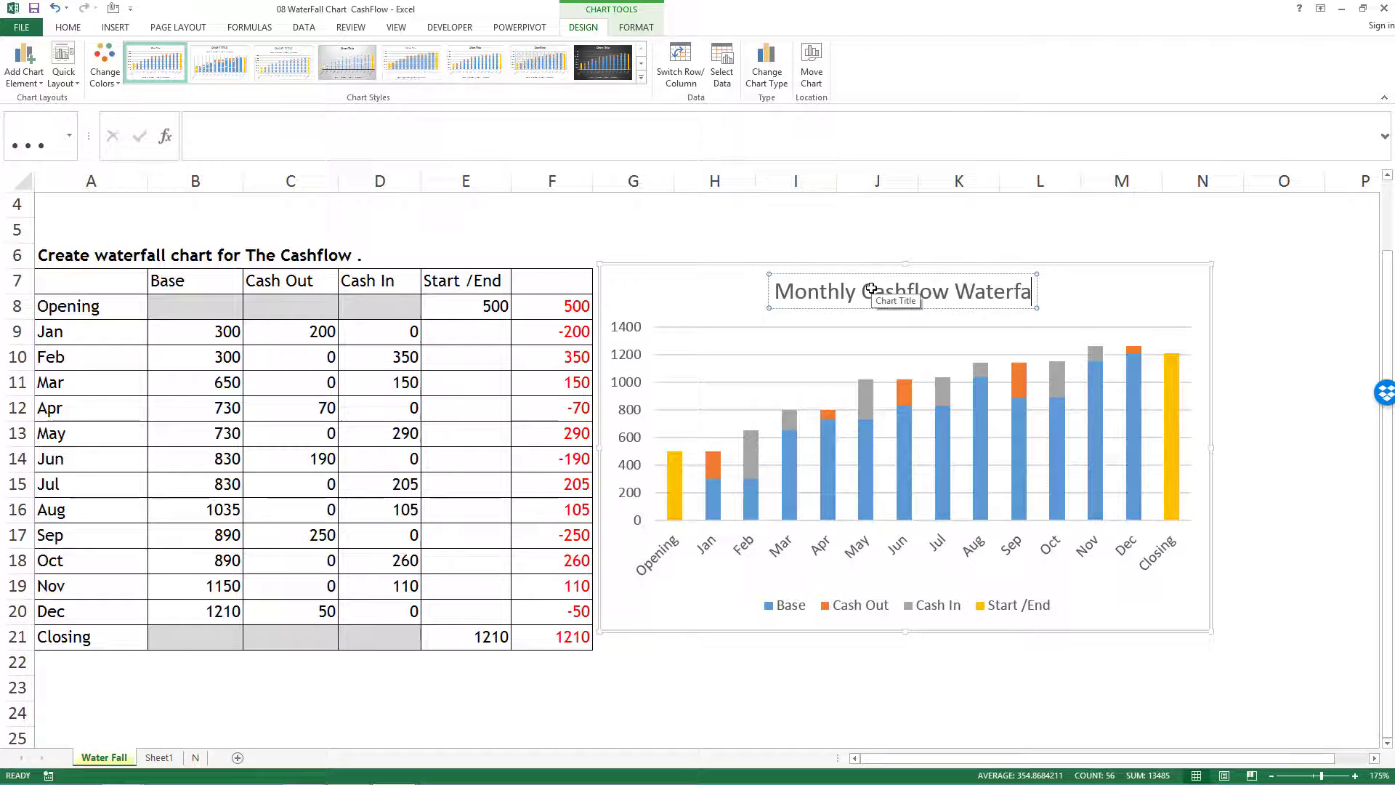
key("BackSpace")
key("BackSpace")
key("BackSpace")
key("BackSpace")
type("Chart")
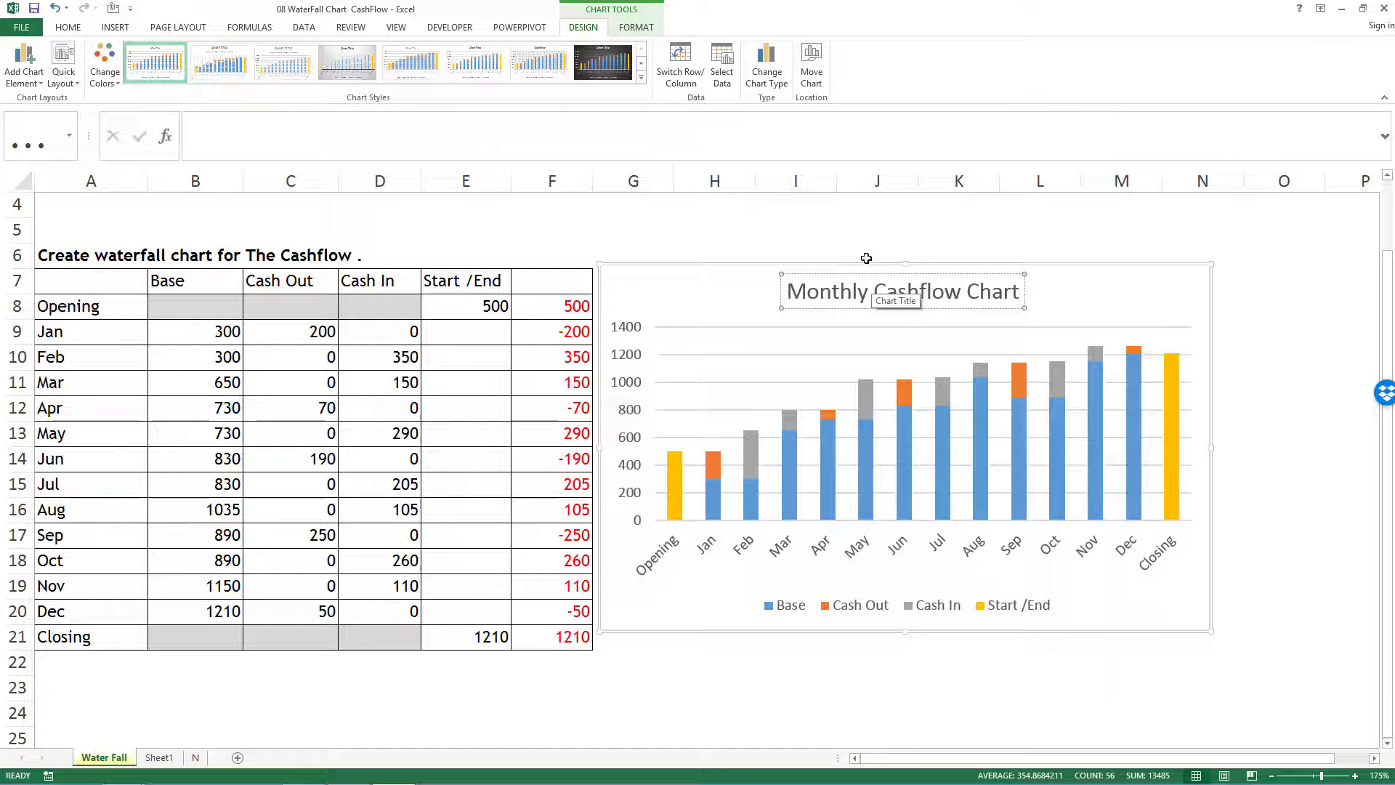
left_click(842, 207)
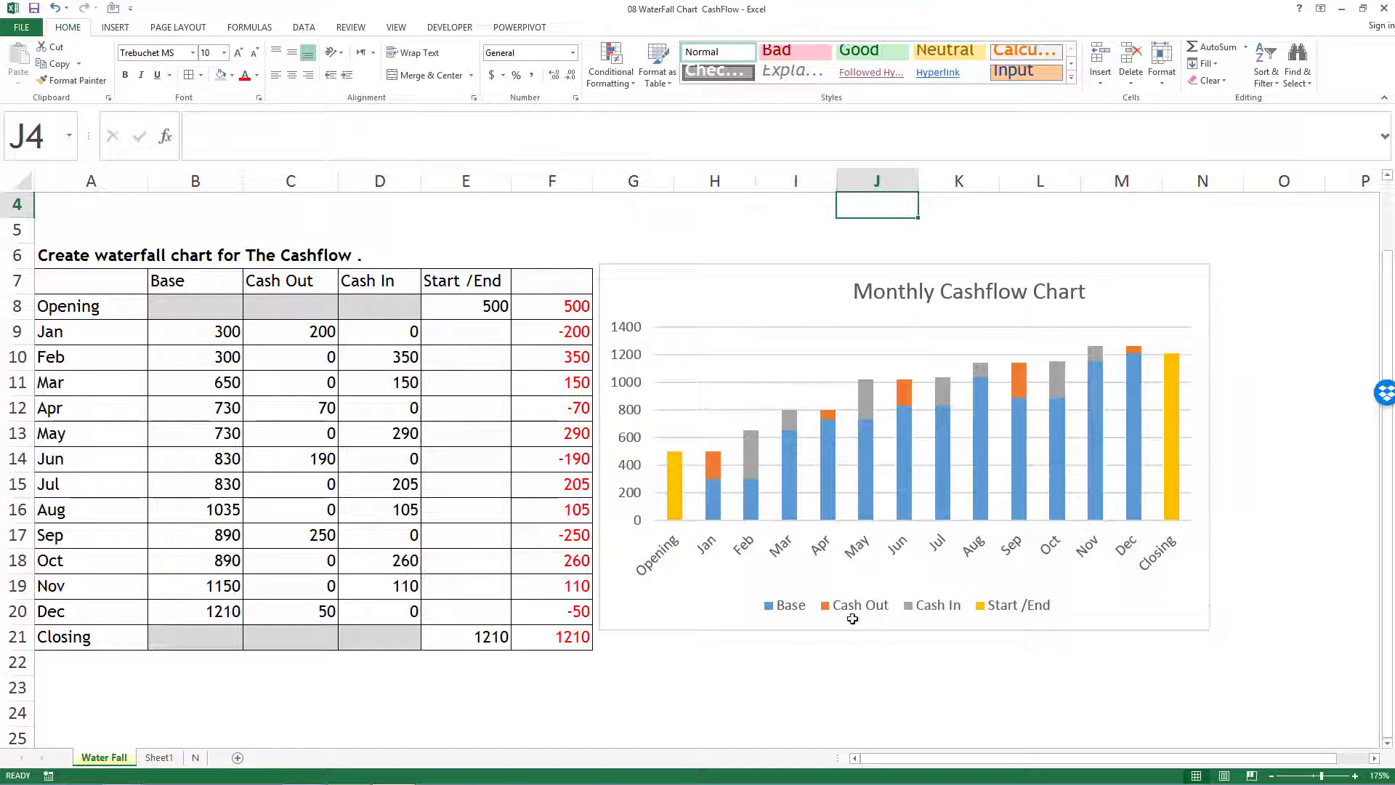
Place the legend at the top and shift the chart left, closer to the table.
left_click(810, 614)
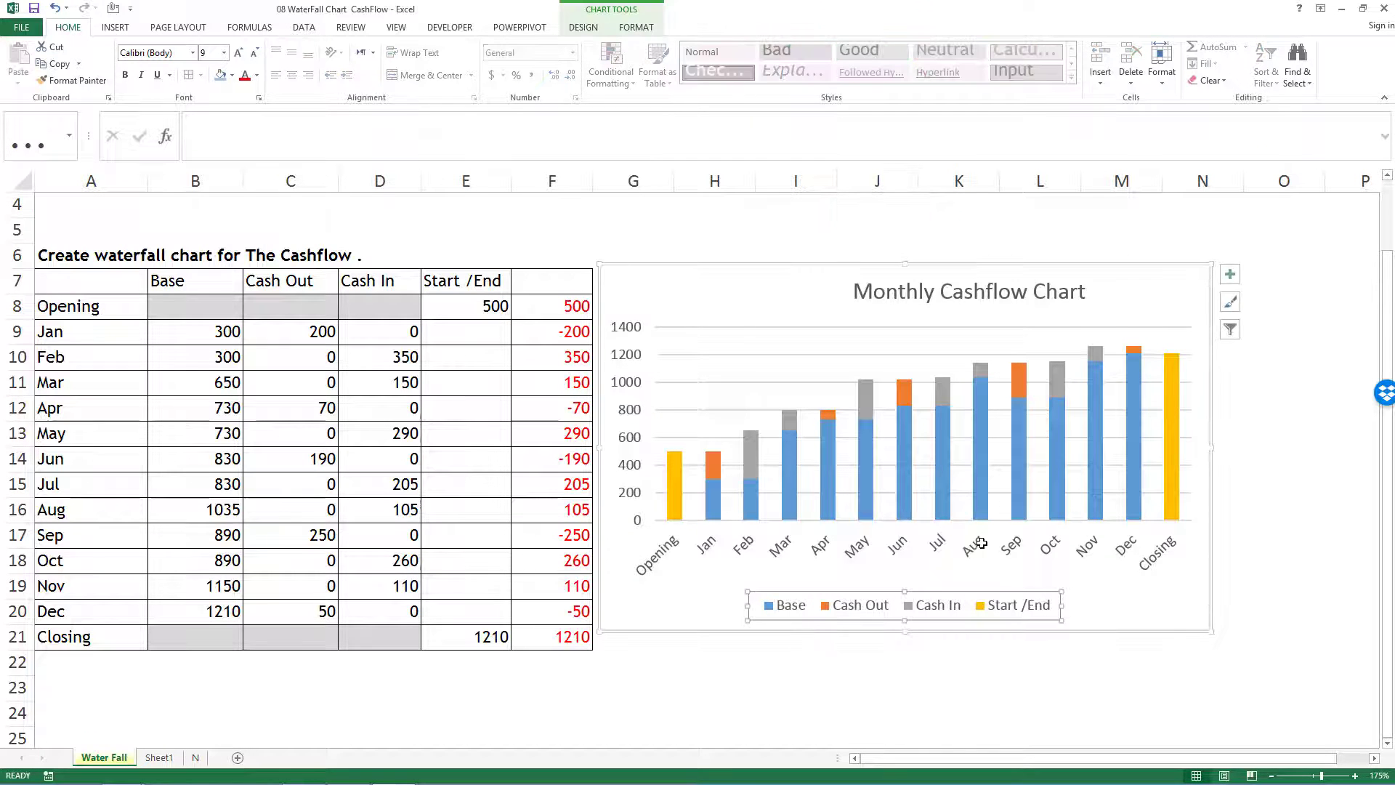
left_click(1230, 274)
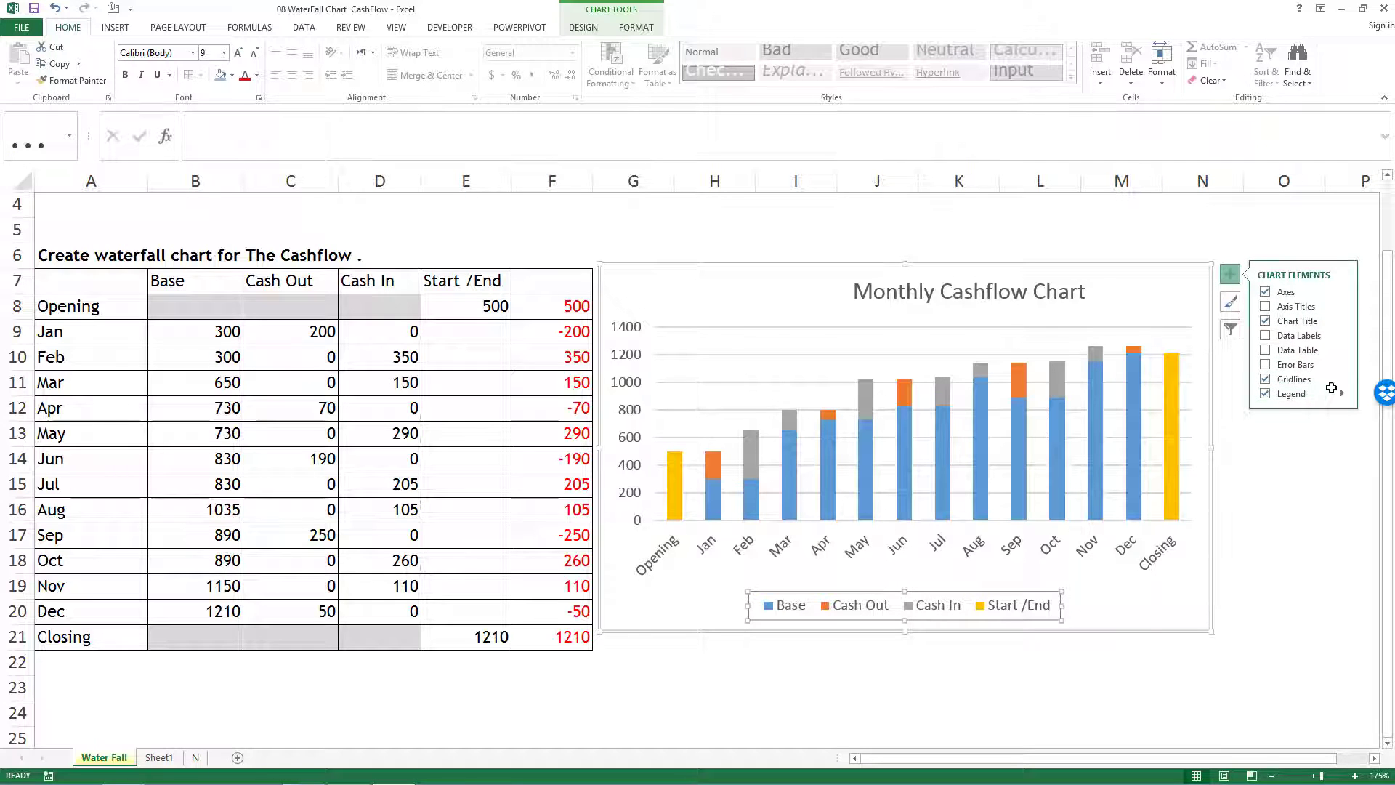
mouse_move(1341, 395)
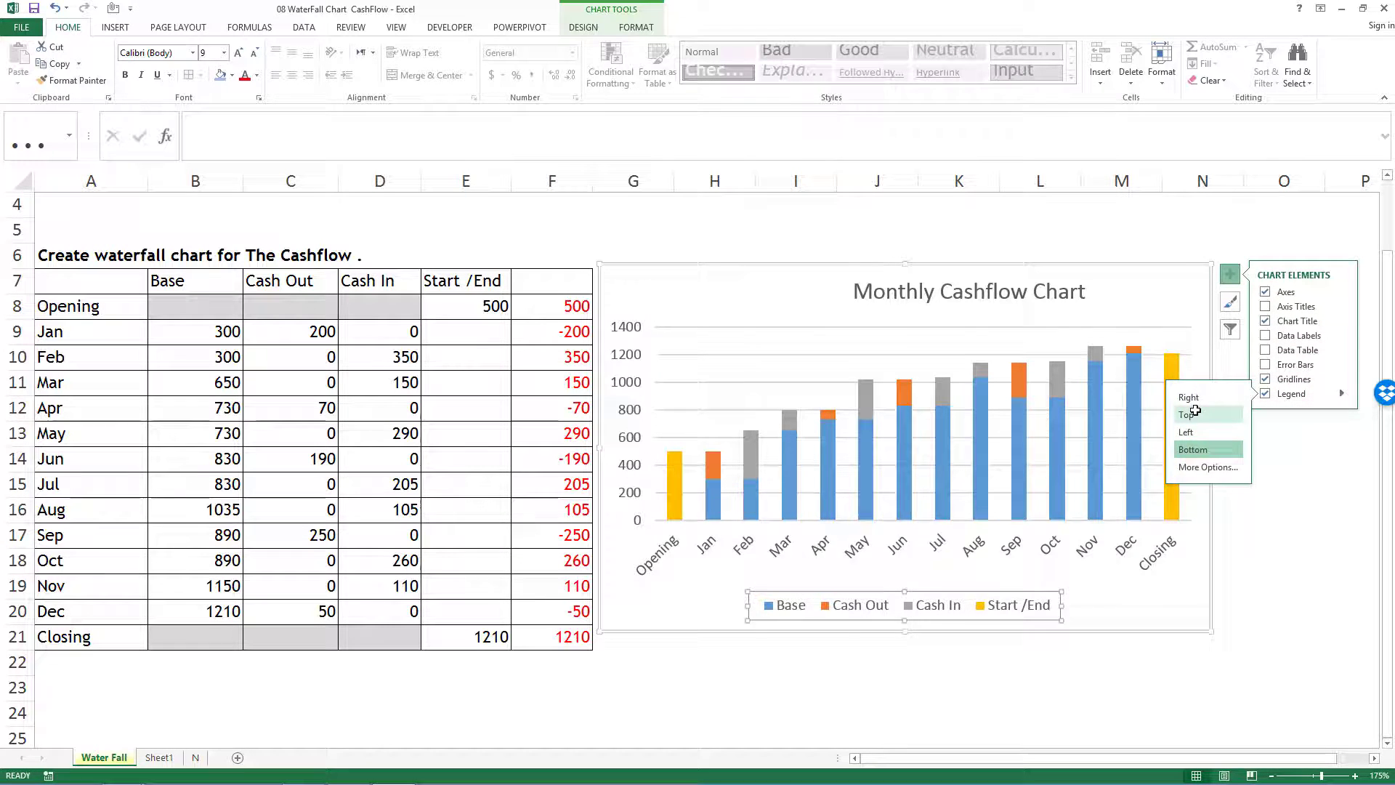
left_click(1194, 413)
left_click_drag(1106, 273, 1026, 278)
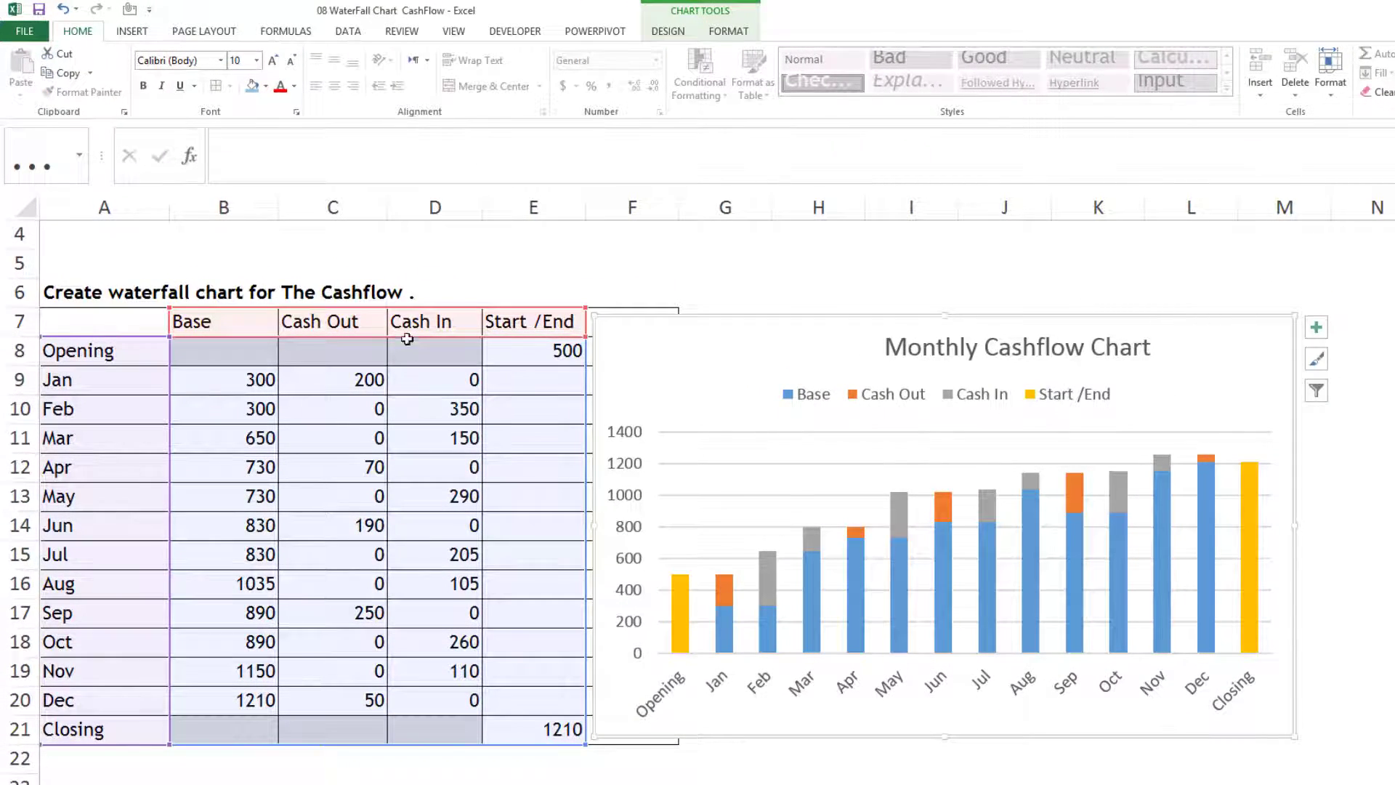
Clear the Start /End header from E7 and the Base header from B7.
left_click(518, 321)
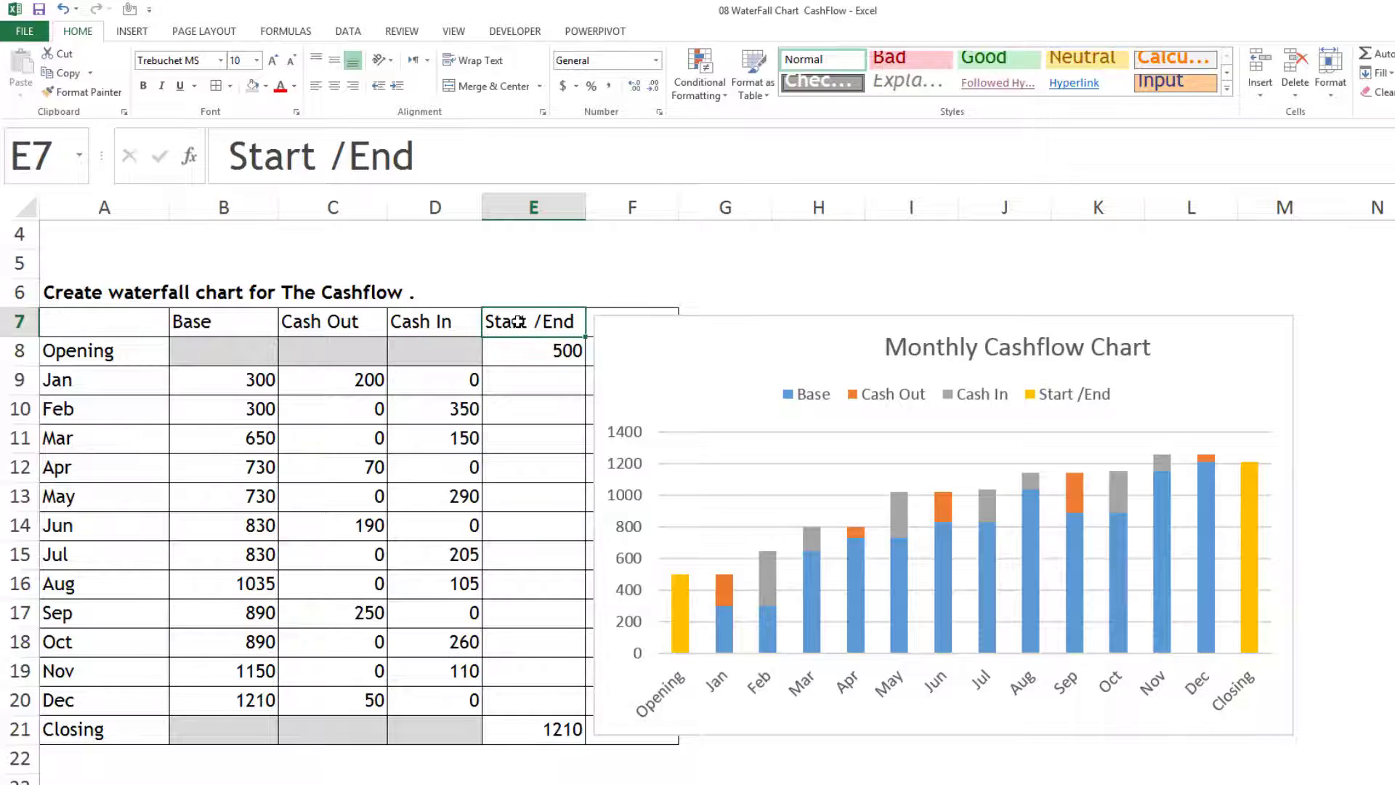
key("Delete")
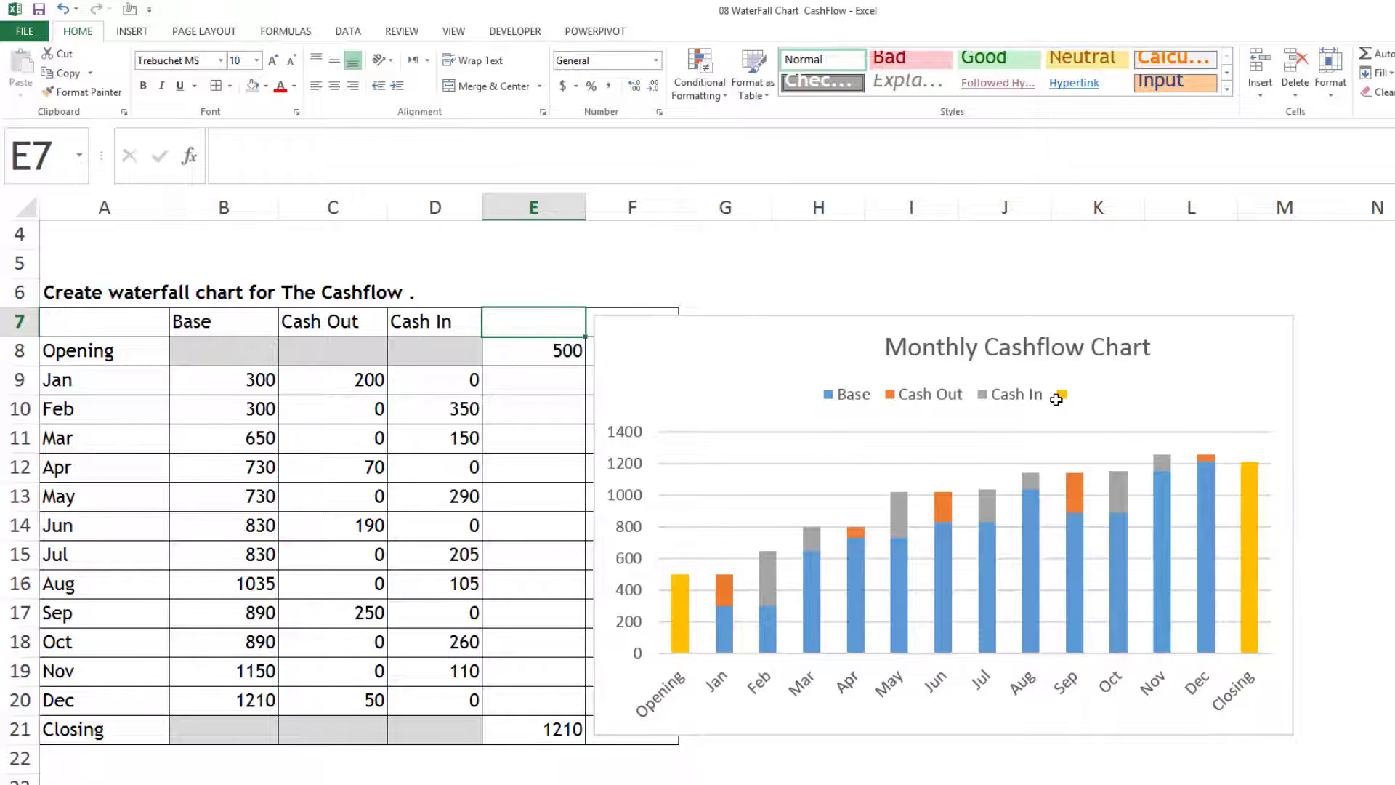
left_click(240, 321)
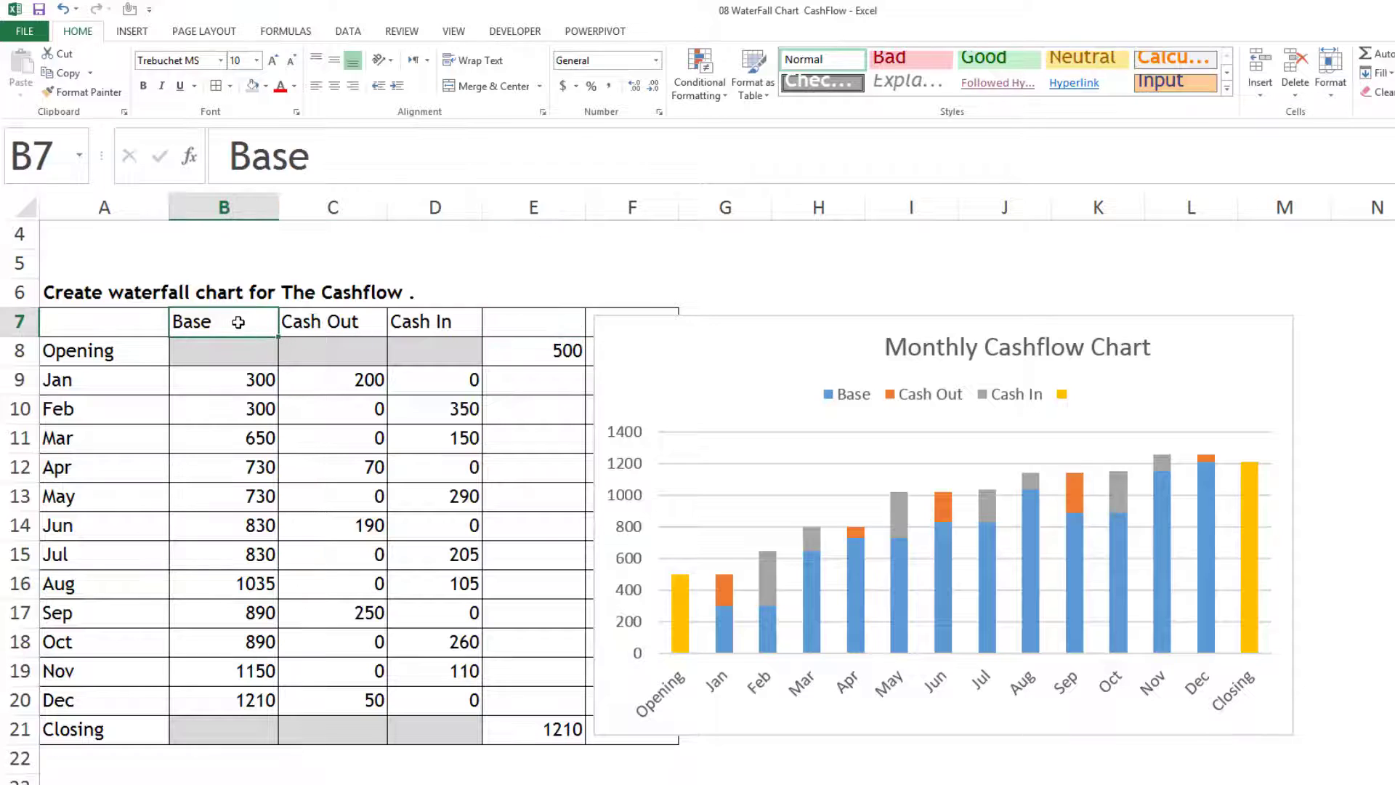
key("Delete")
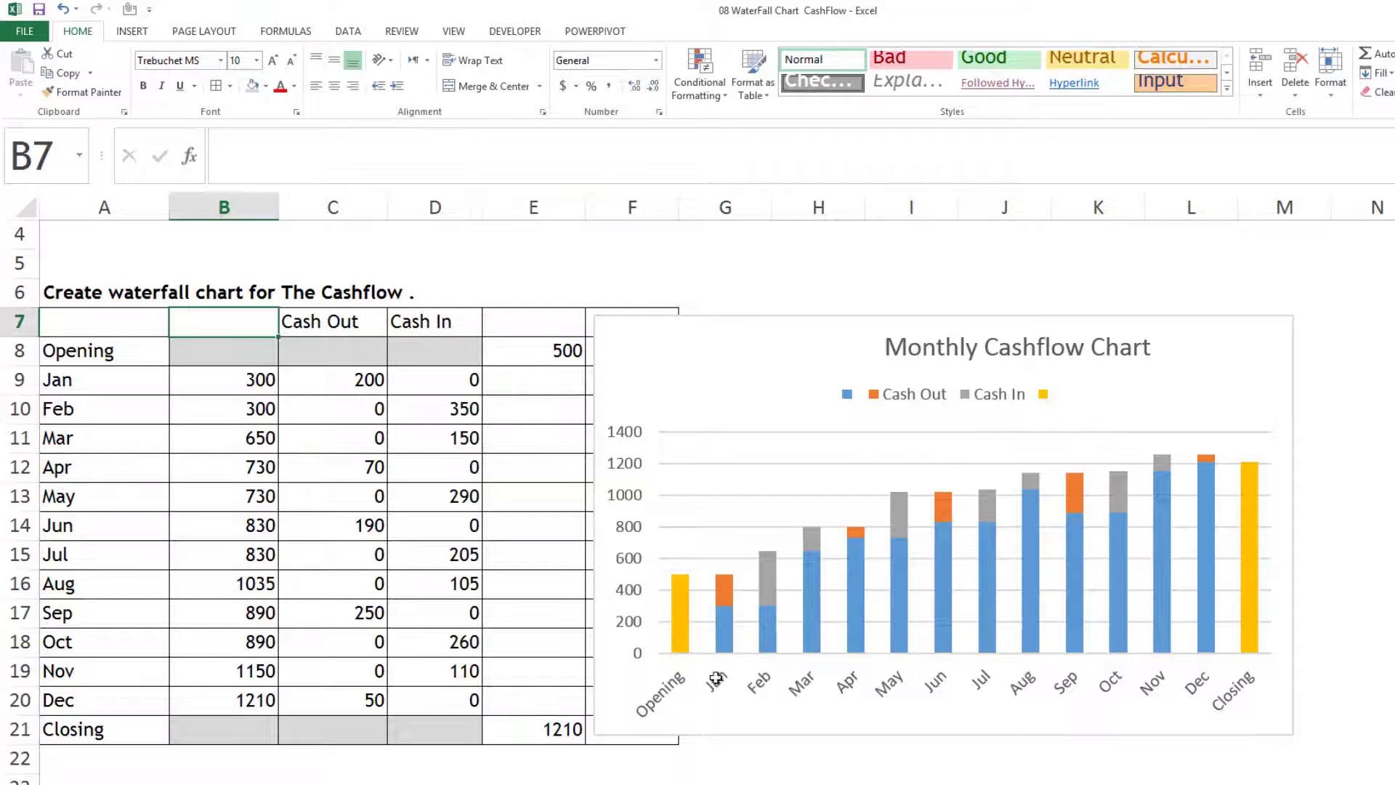
Give the blue Base series No Fill so the Cash Out and Cash In bars float.
left_click(813, 593)
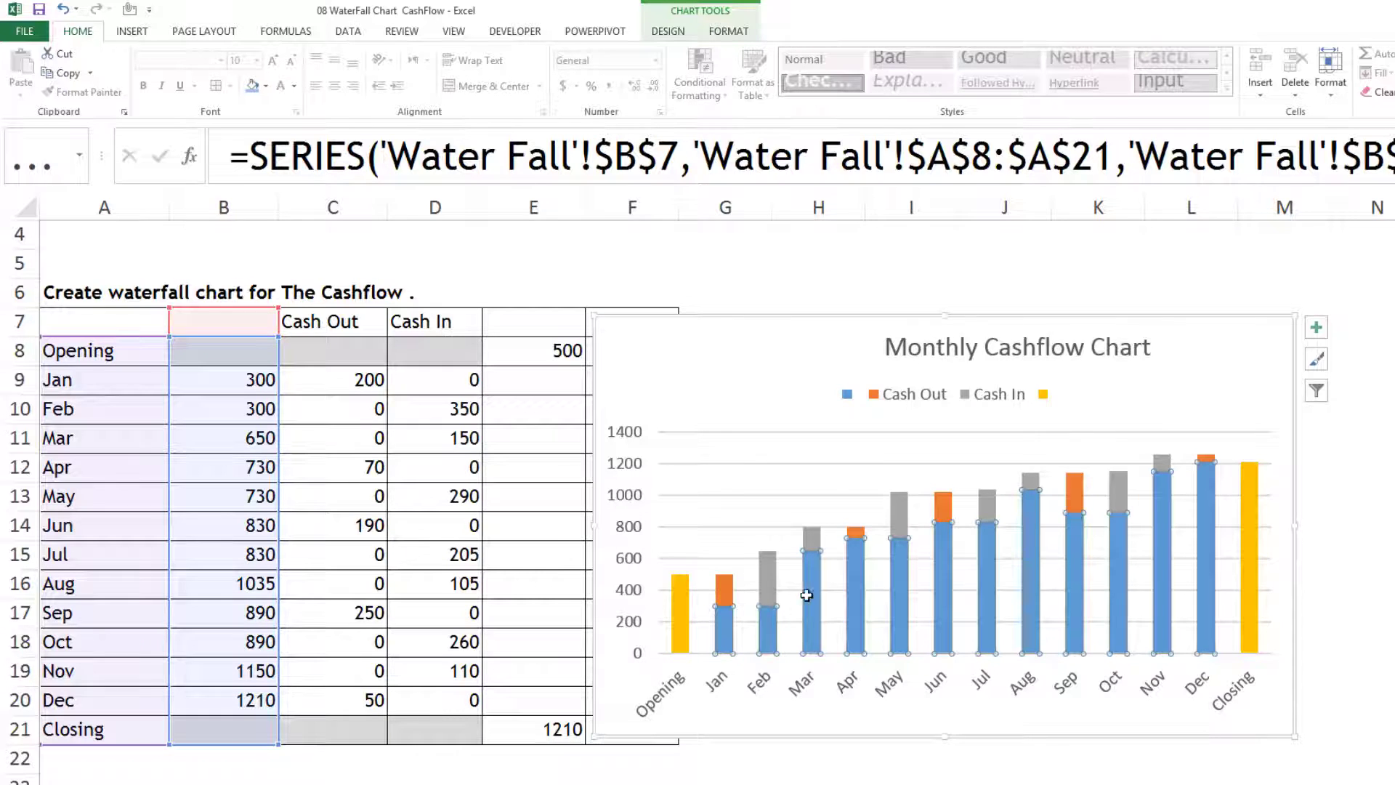
left_click(266, 86)
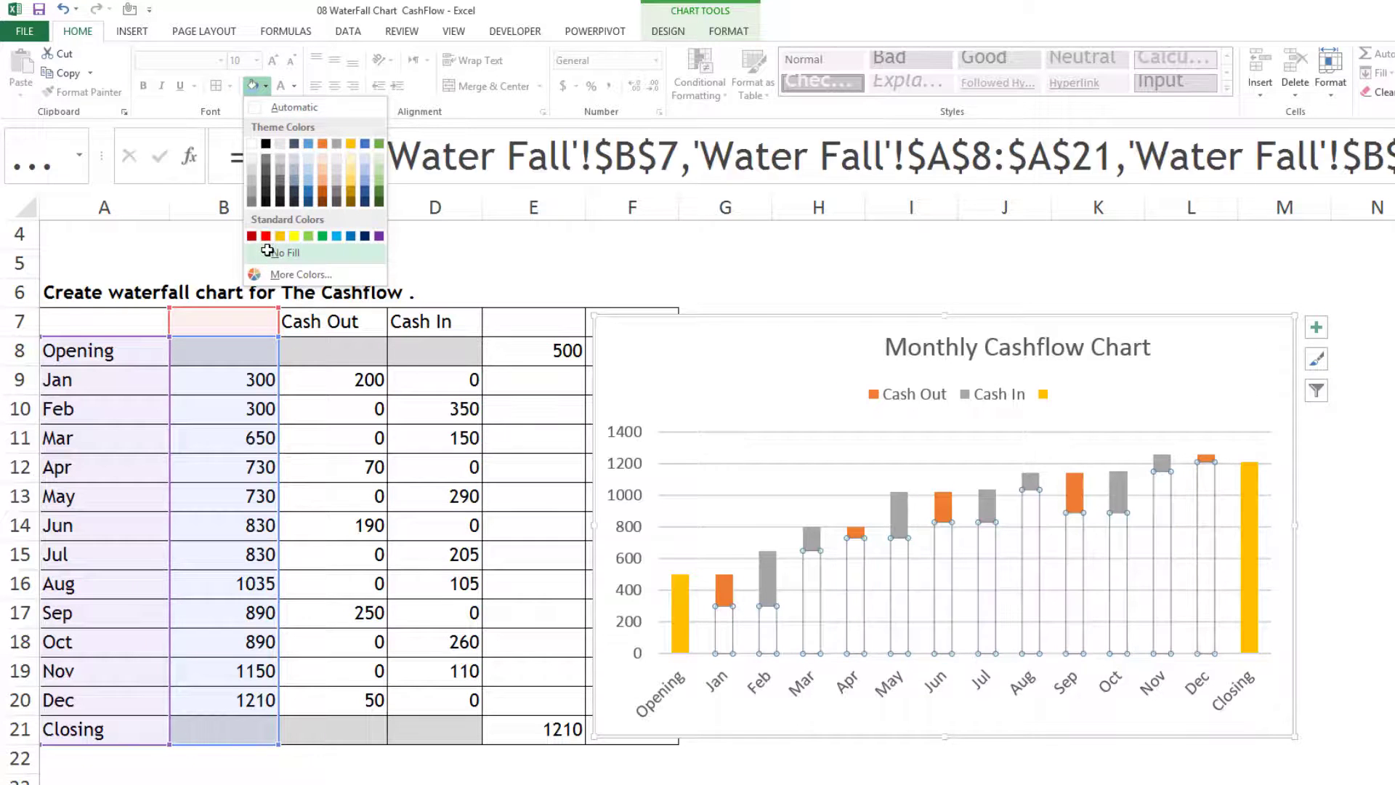
left_click(267, 251)
left_click(725, 263)
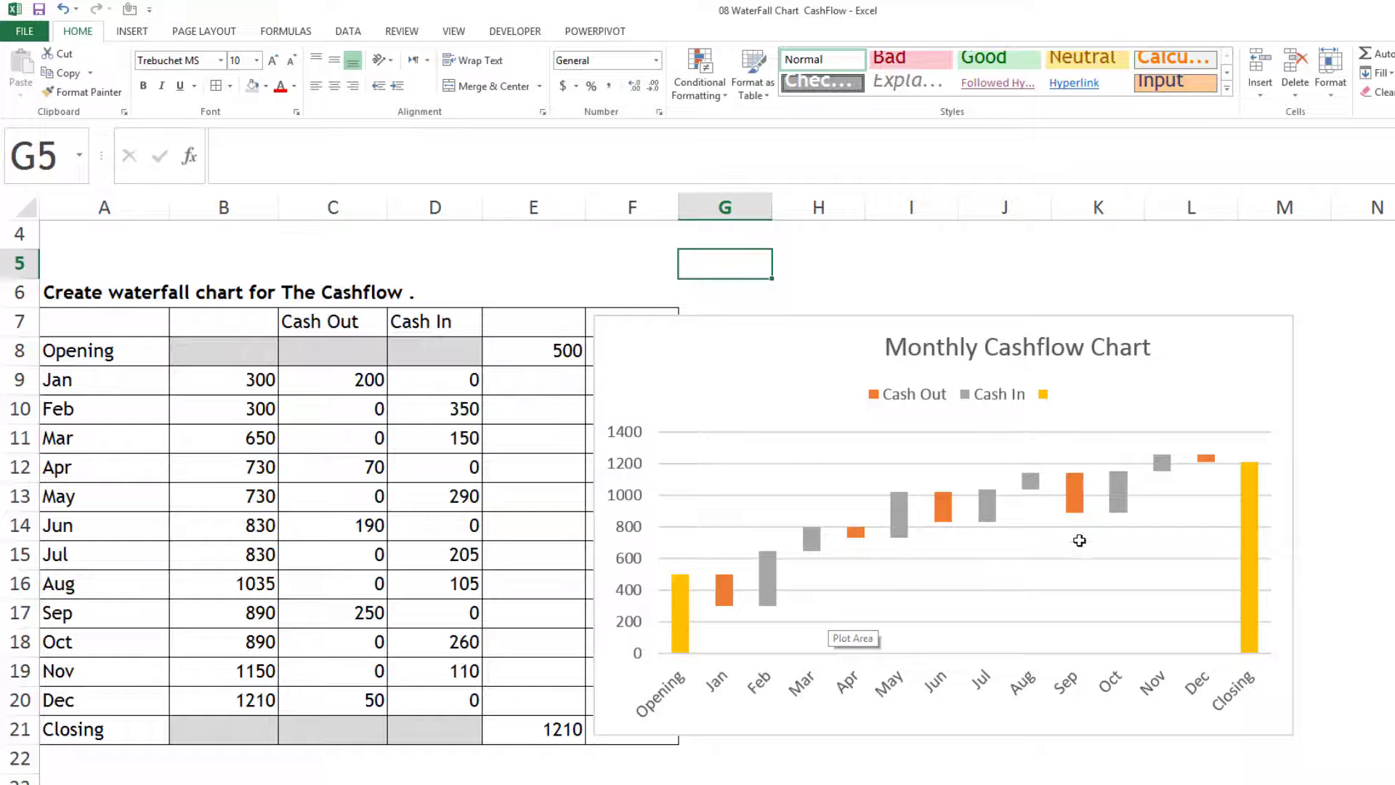
left_click(743, 329)
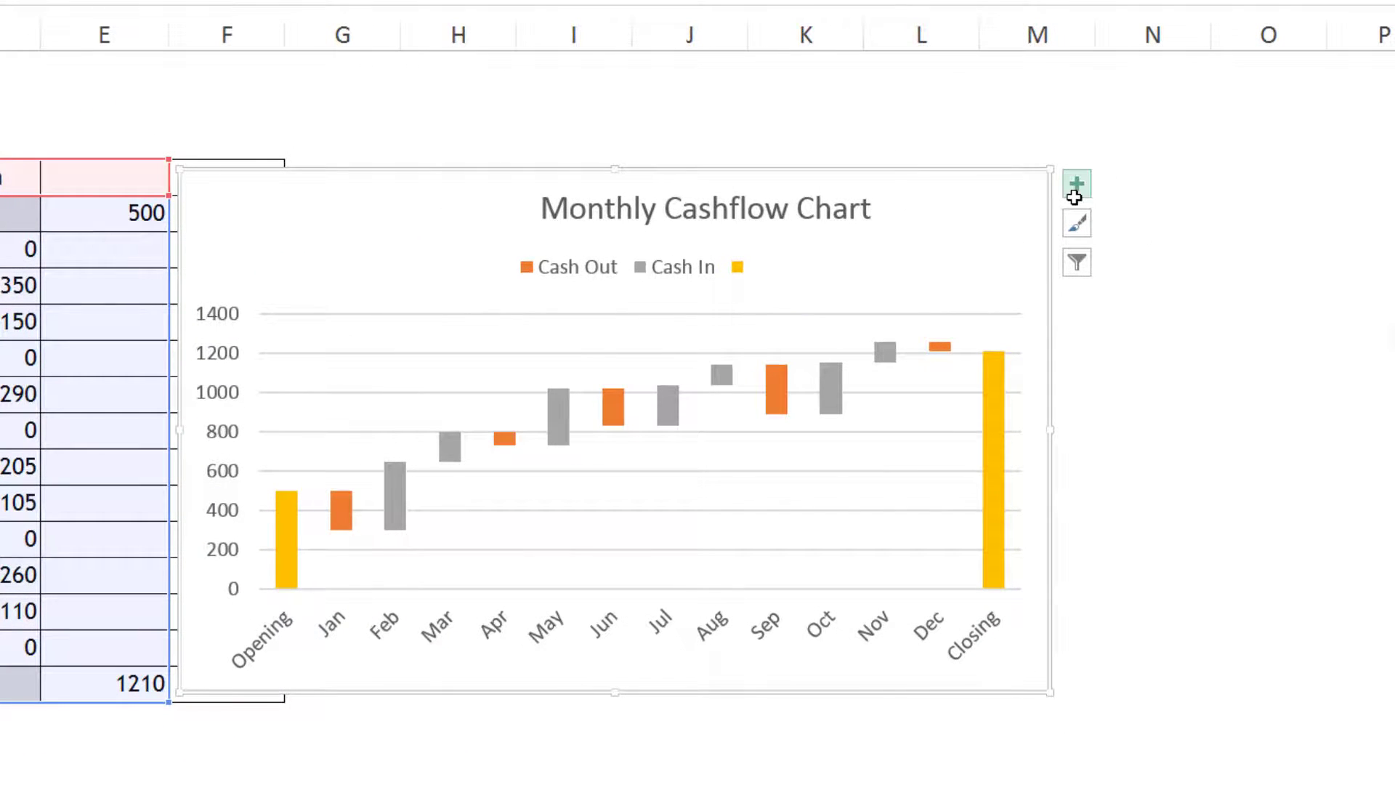
Turn on data labels for all bars, then delete the Base series labels.
left_click(1077, 184)
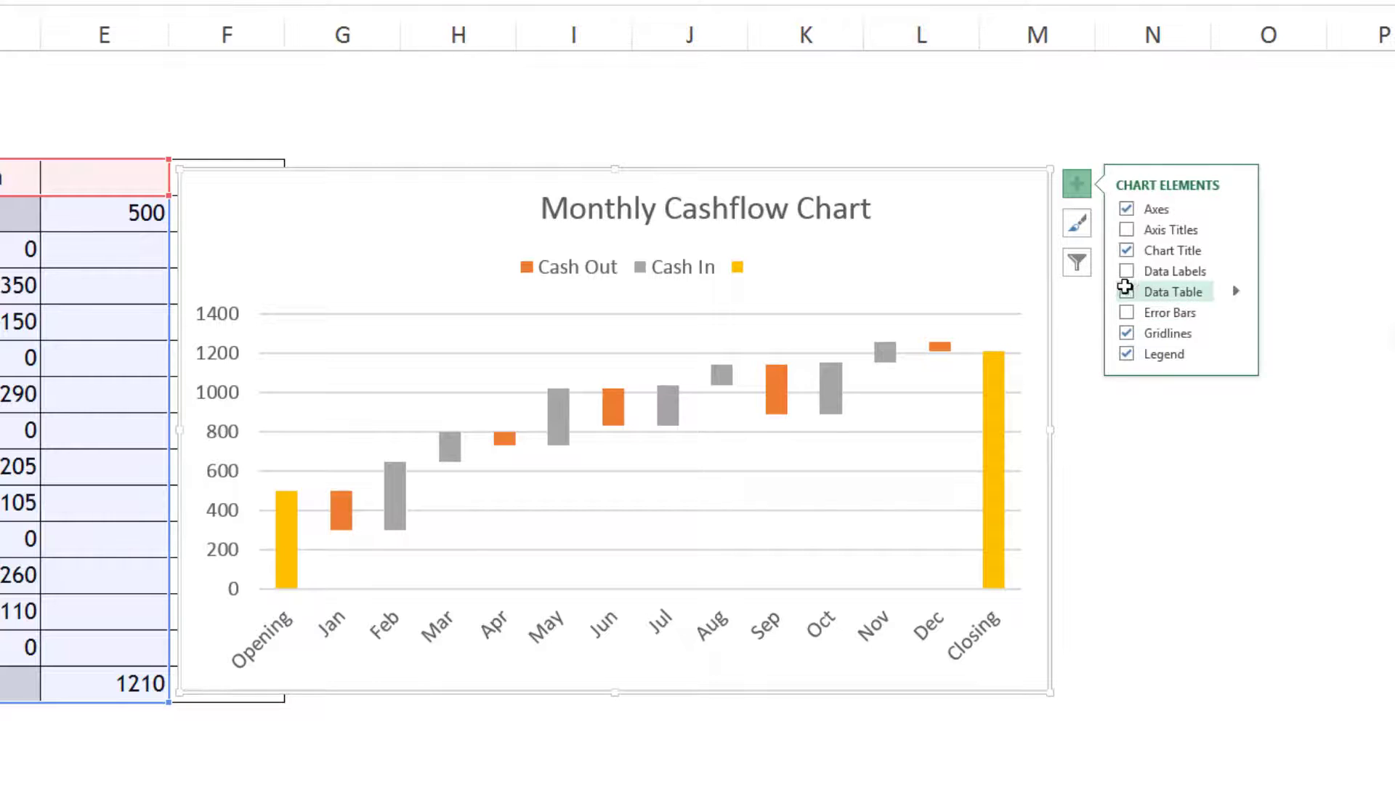
left_click(1126, 271)
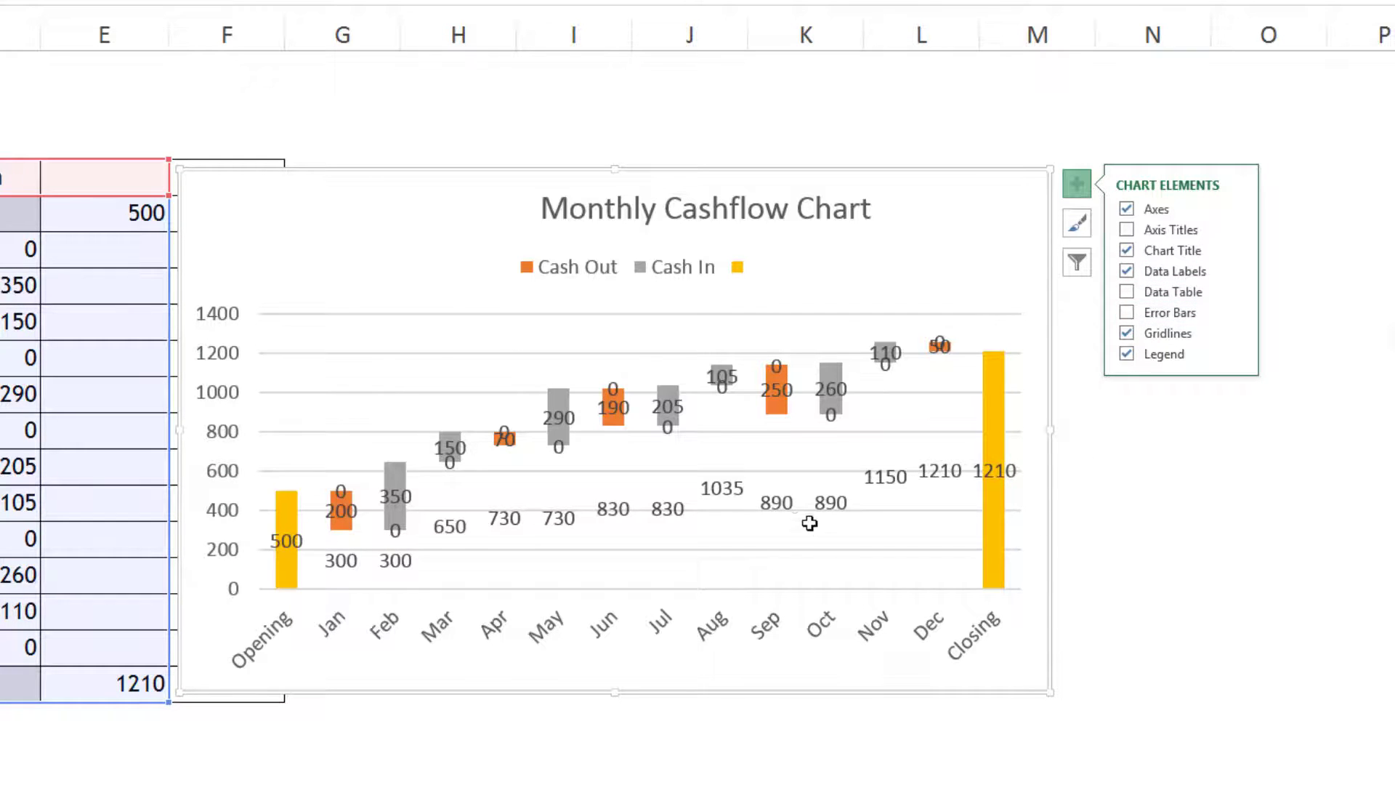
left_click(721, 486)
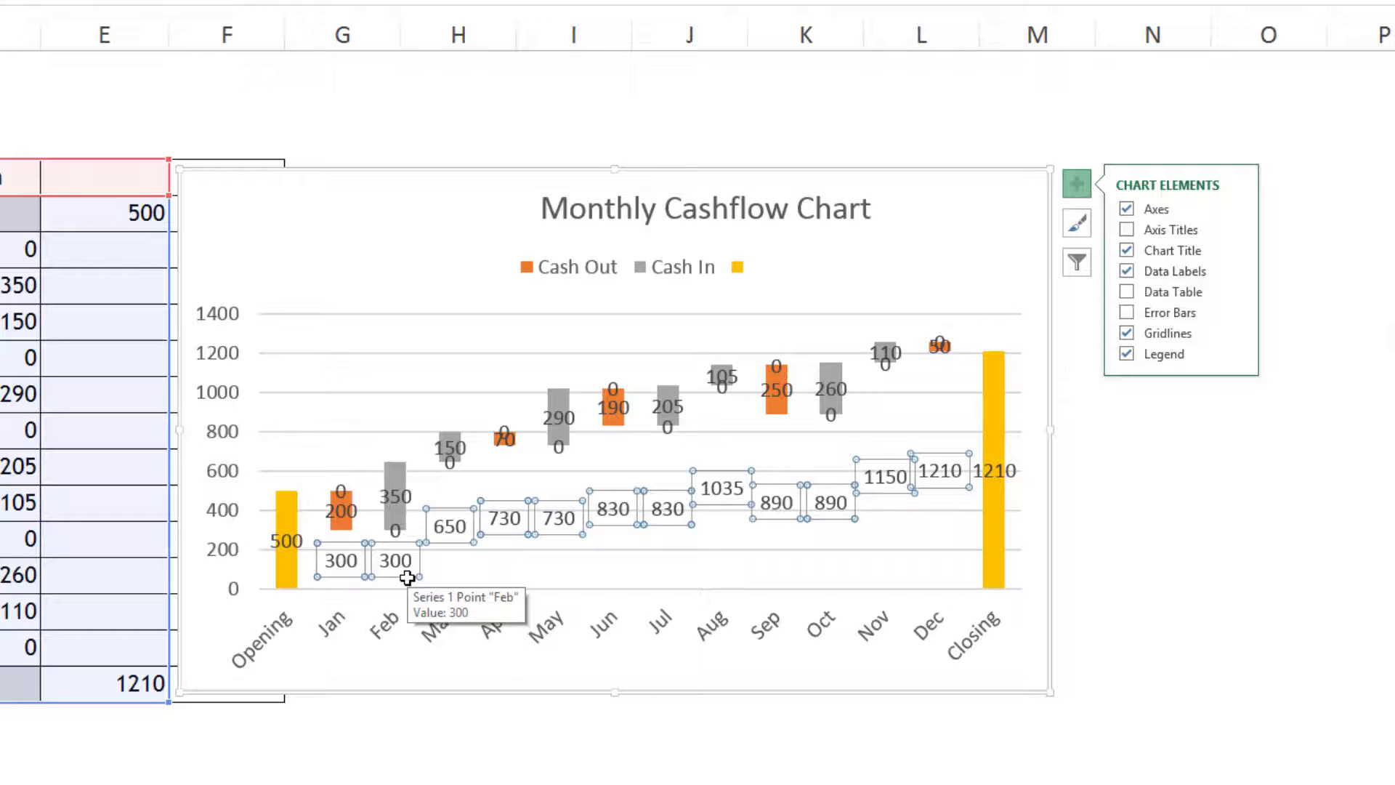
key("Delete")
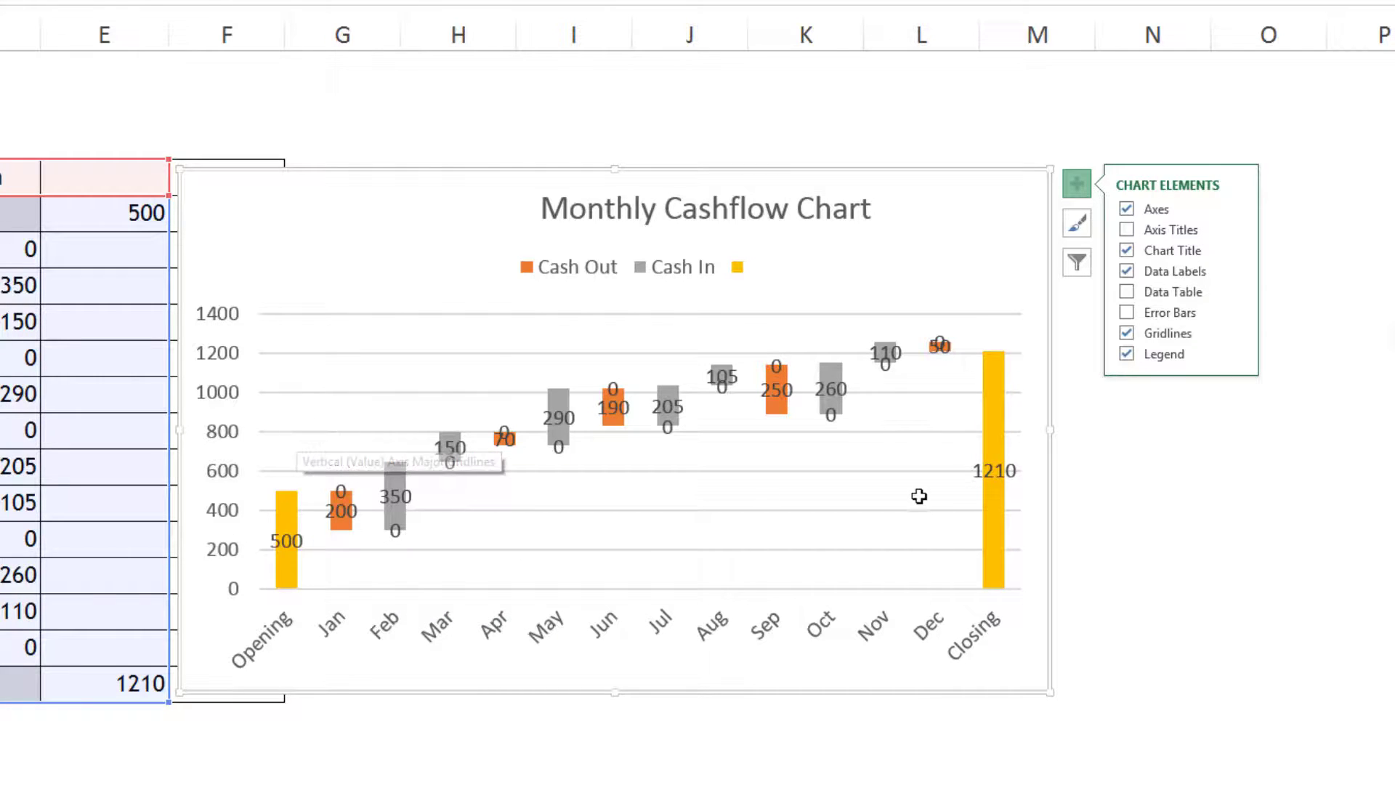
Reduce the Opening/Closing series gap width to about 15% to widen the bars.
right_click(990, 435)
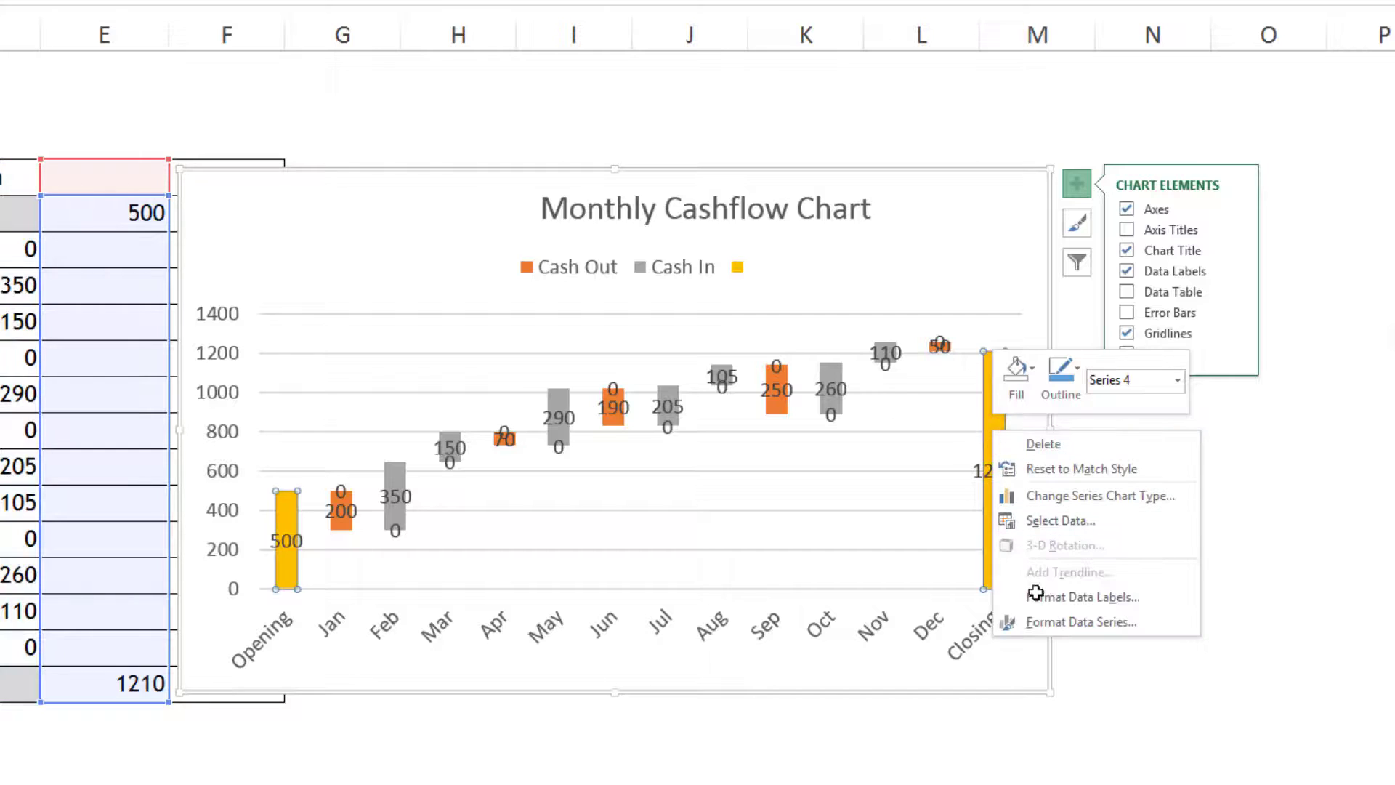
left_click(1047, 622)
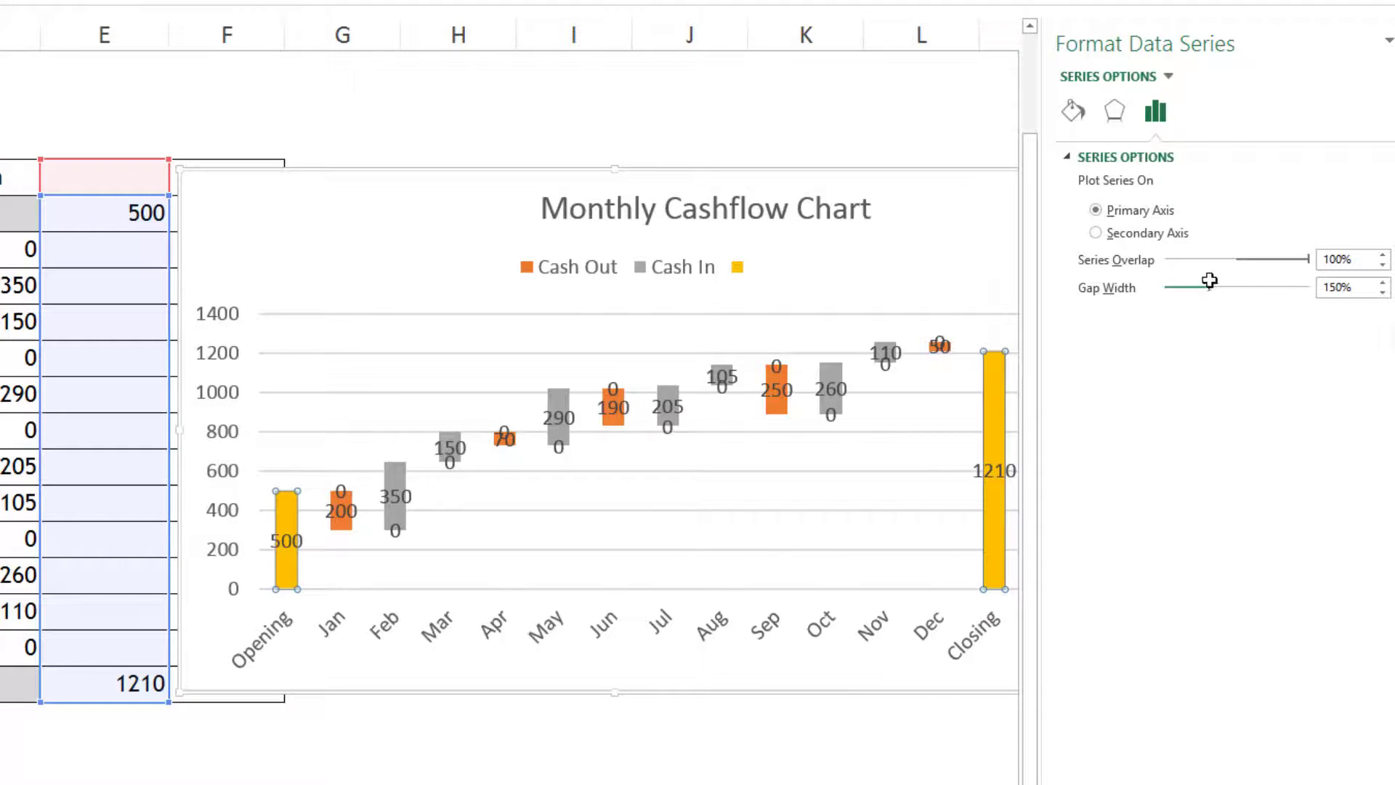
left_click_drag(1212, 287, 1196, 329)
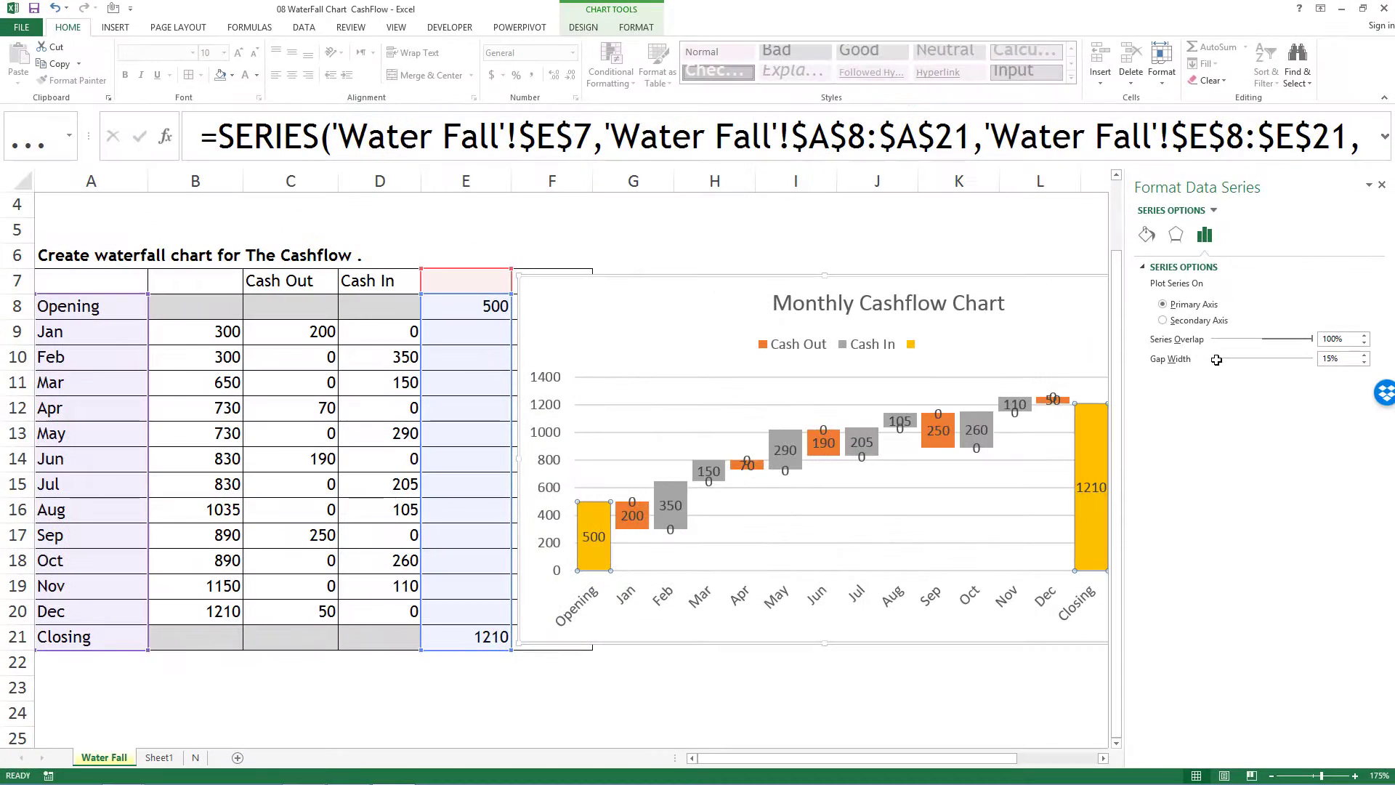
Select the table values B8:E21 and apply thousands-separator formatting.
left_click(320, 357)
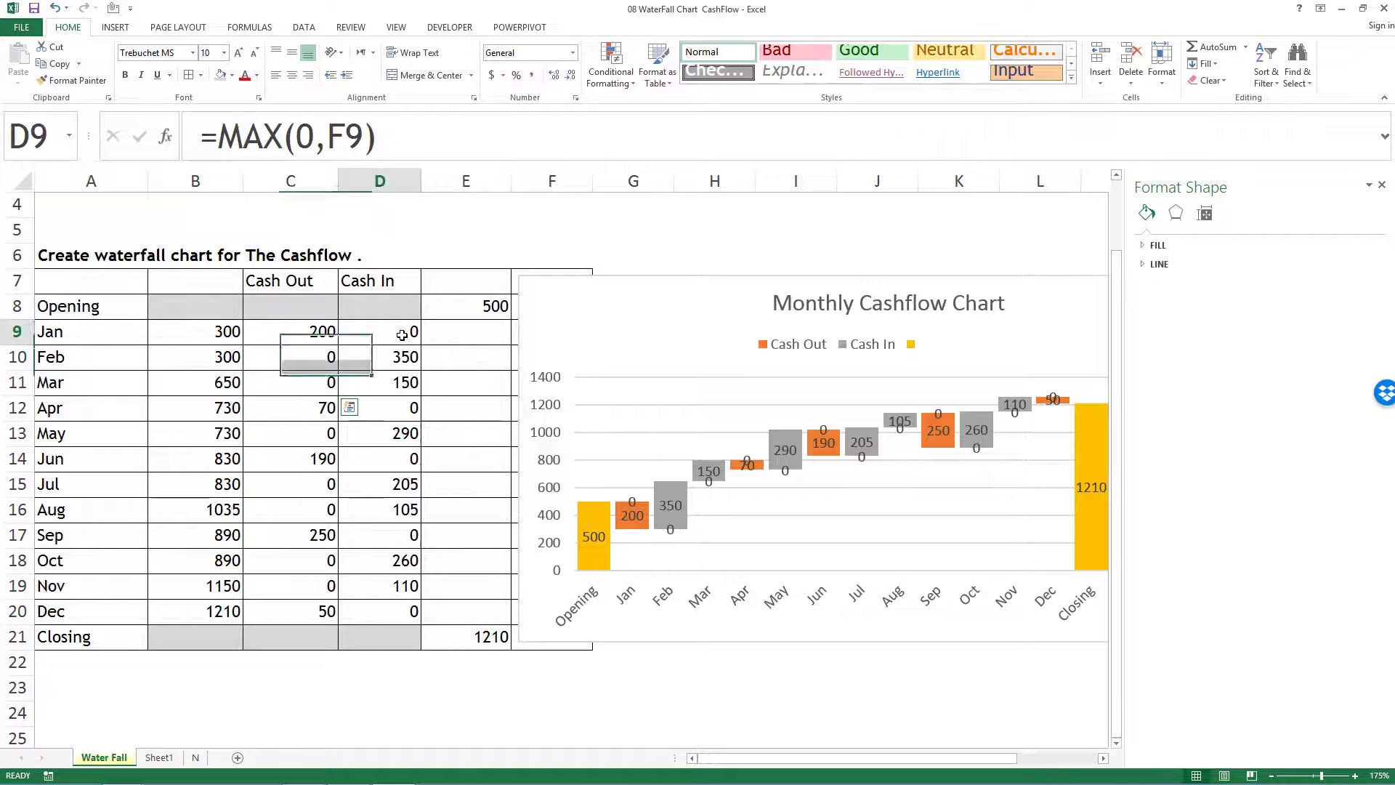
left_click_drag(320, 357, 322, 381)
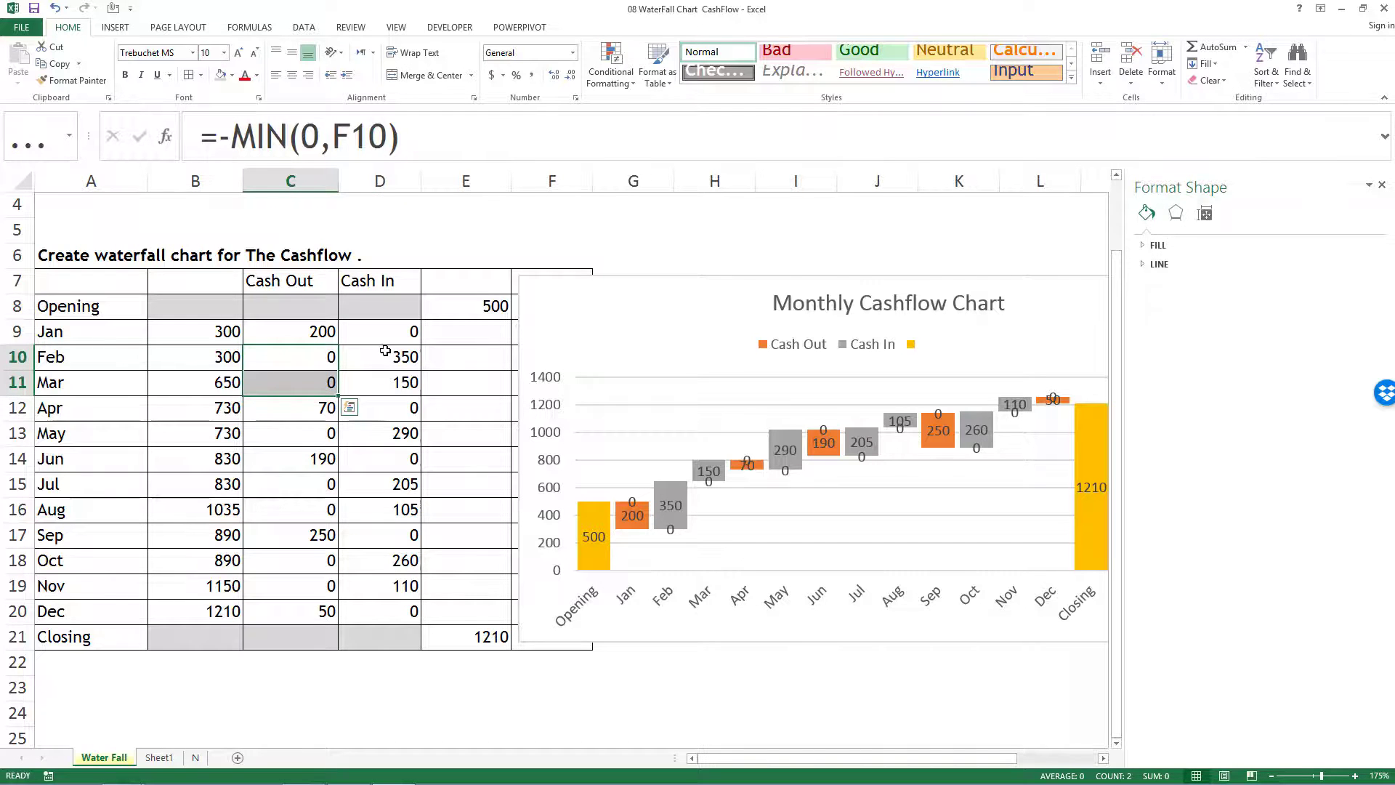
left_click_drag(195, 331, 380, 611)
left_click_drag(196, 306, 458, 635)
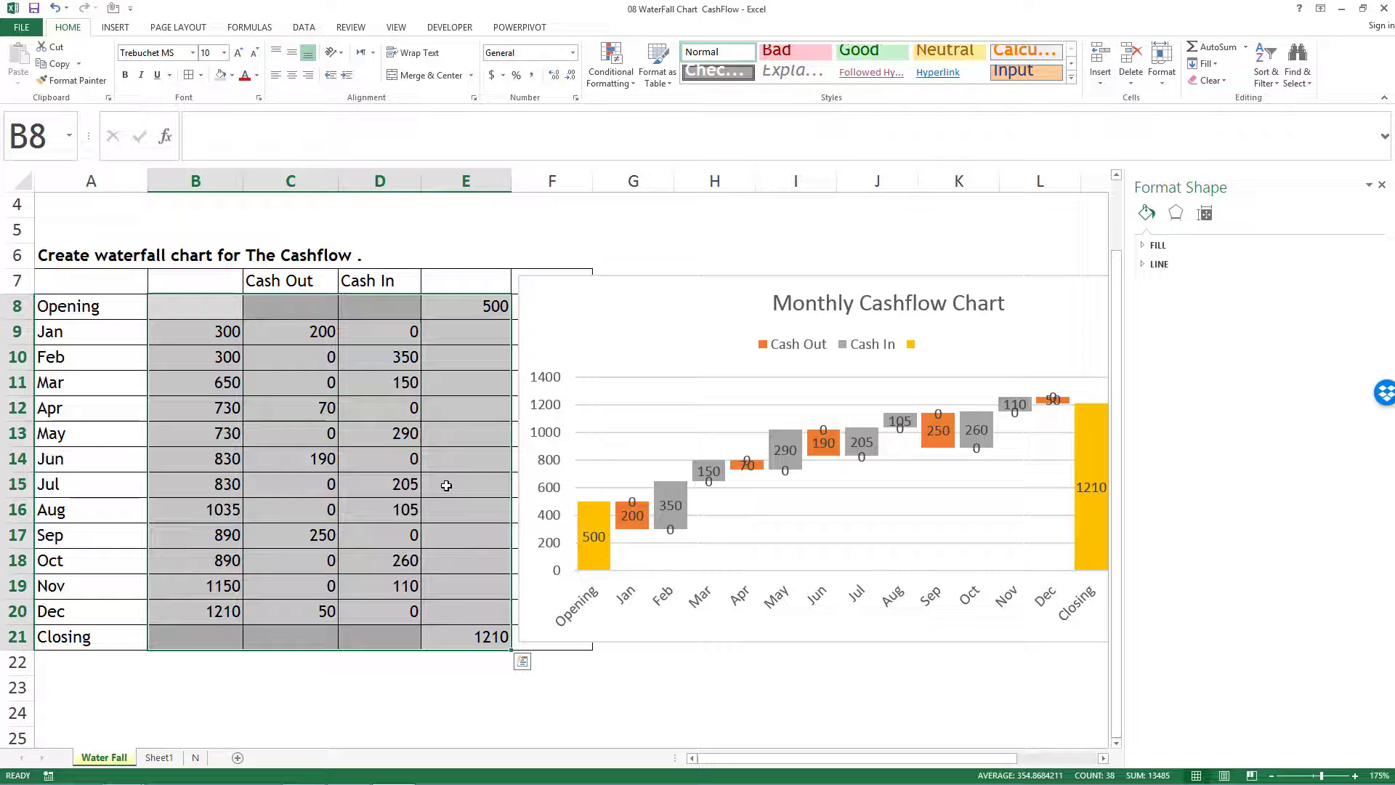
left_click(534, 77)
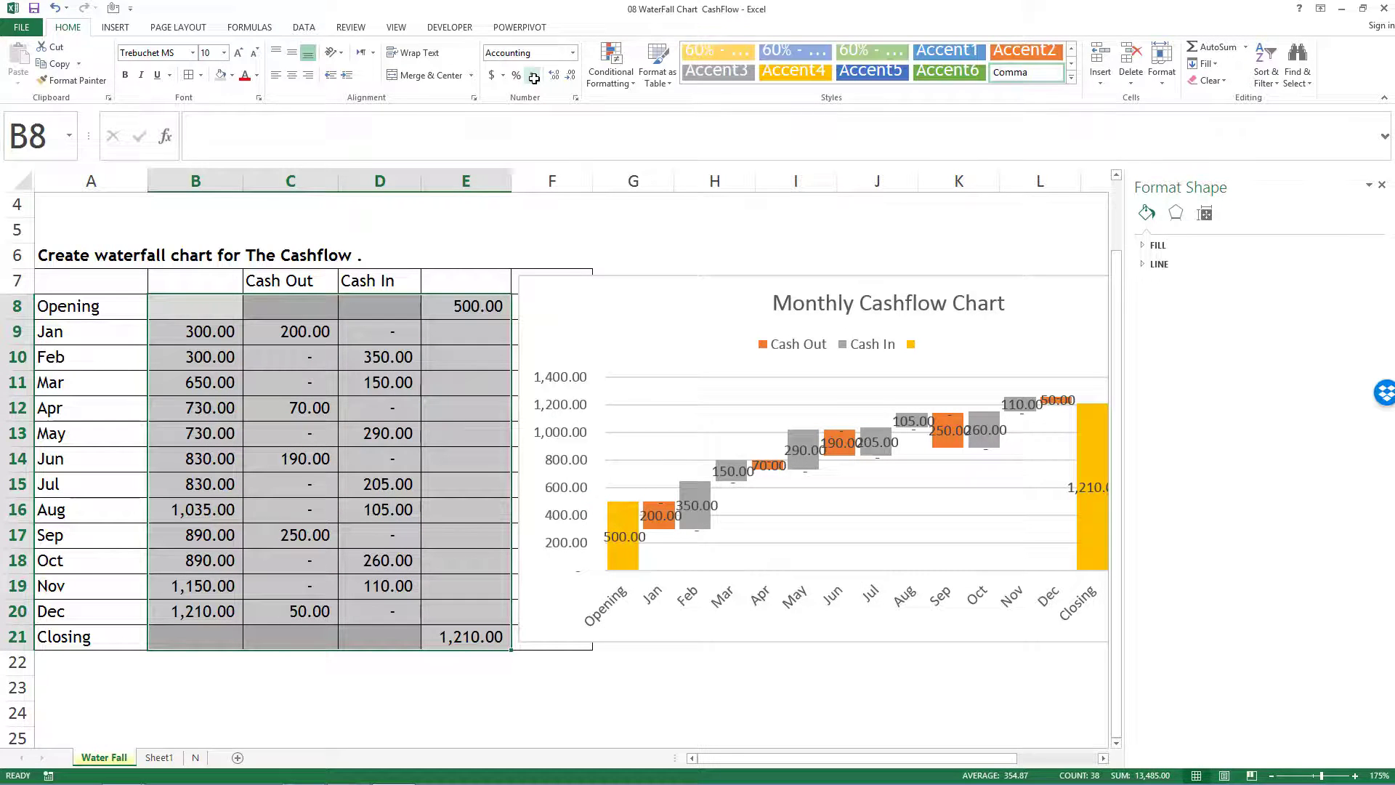
Set the number format to 0 decimals and remove the dash shown for zero values.
key("ctrl+1")
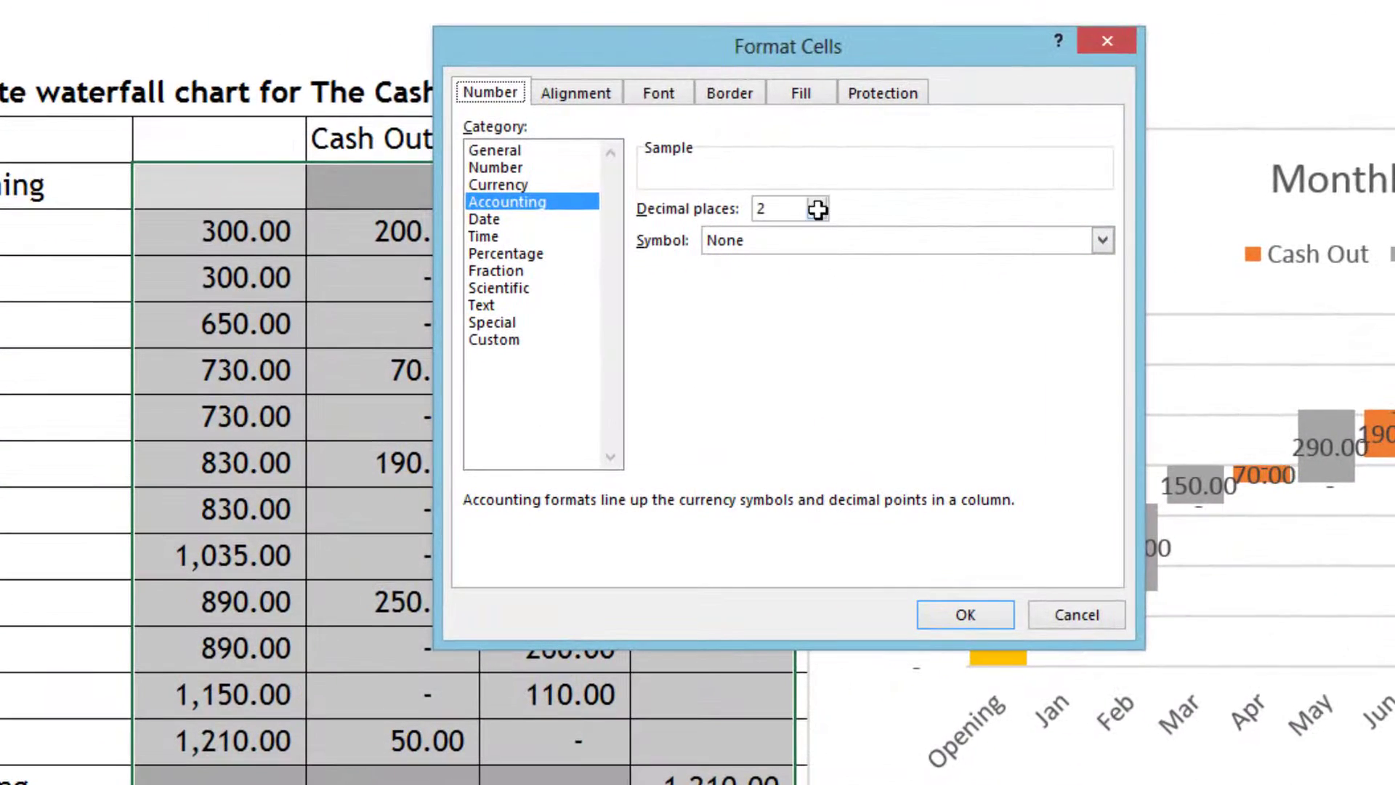
left_click(752, 238)
left_click(753, 237)
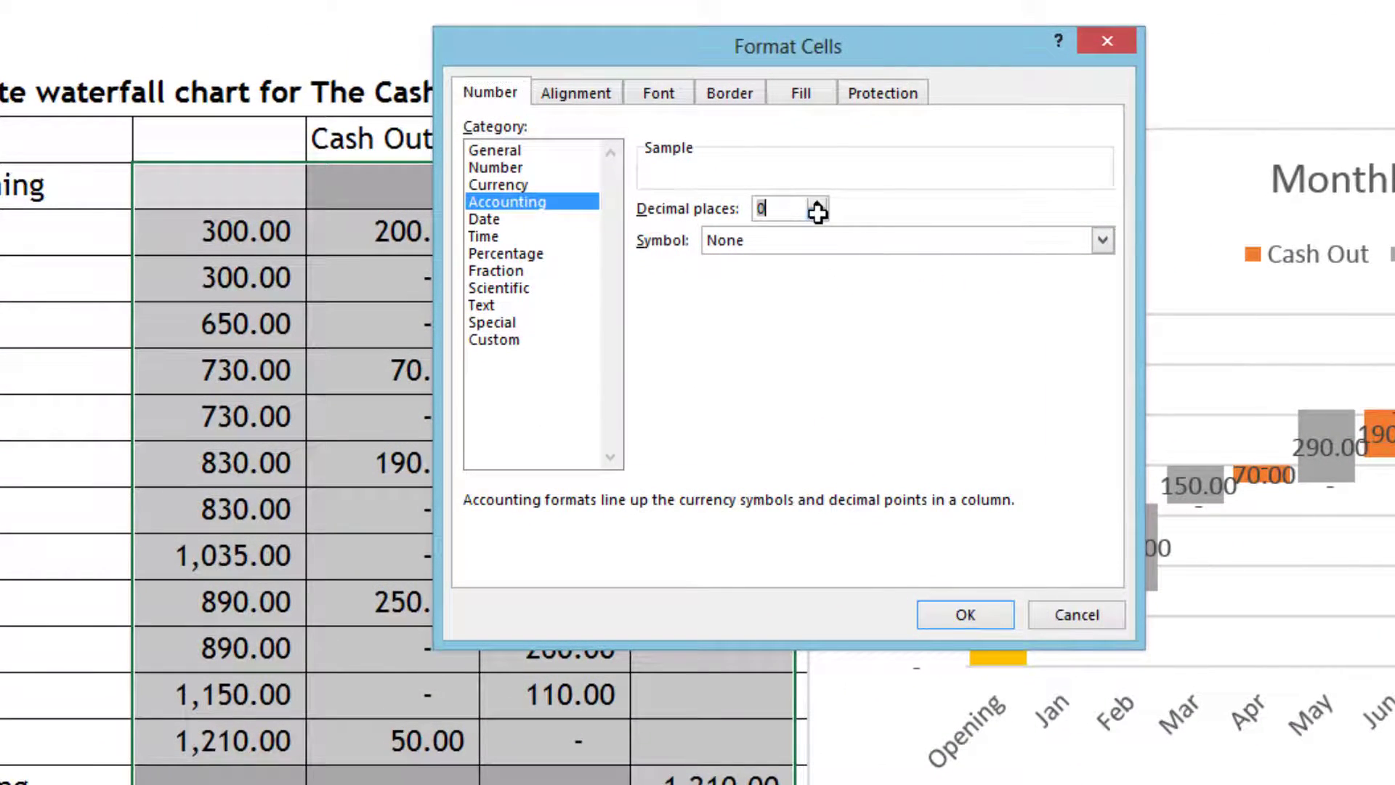
left_click(518, 338)
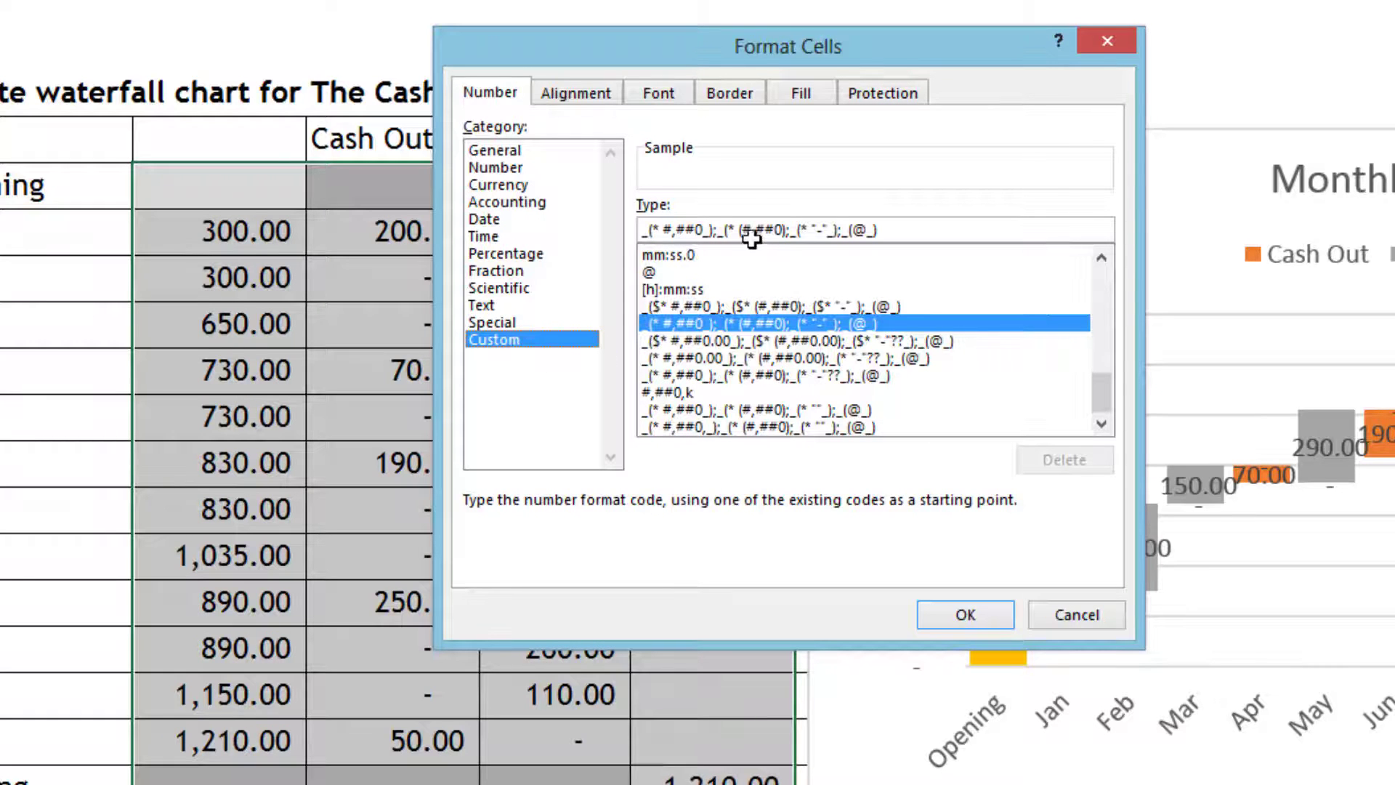
left_click_drag(763, 49, 402, 92)
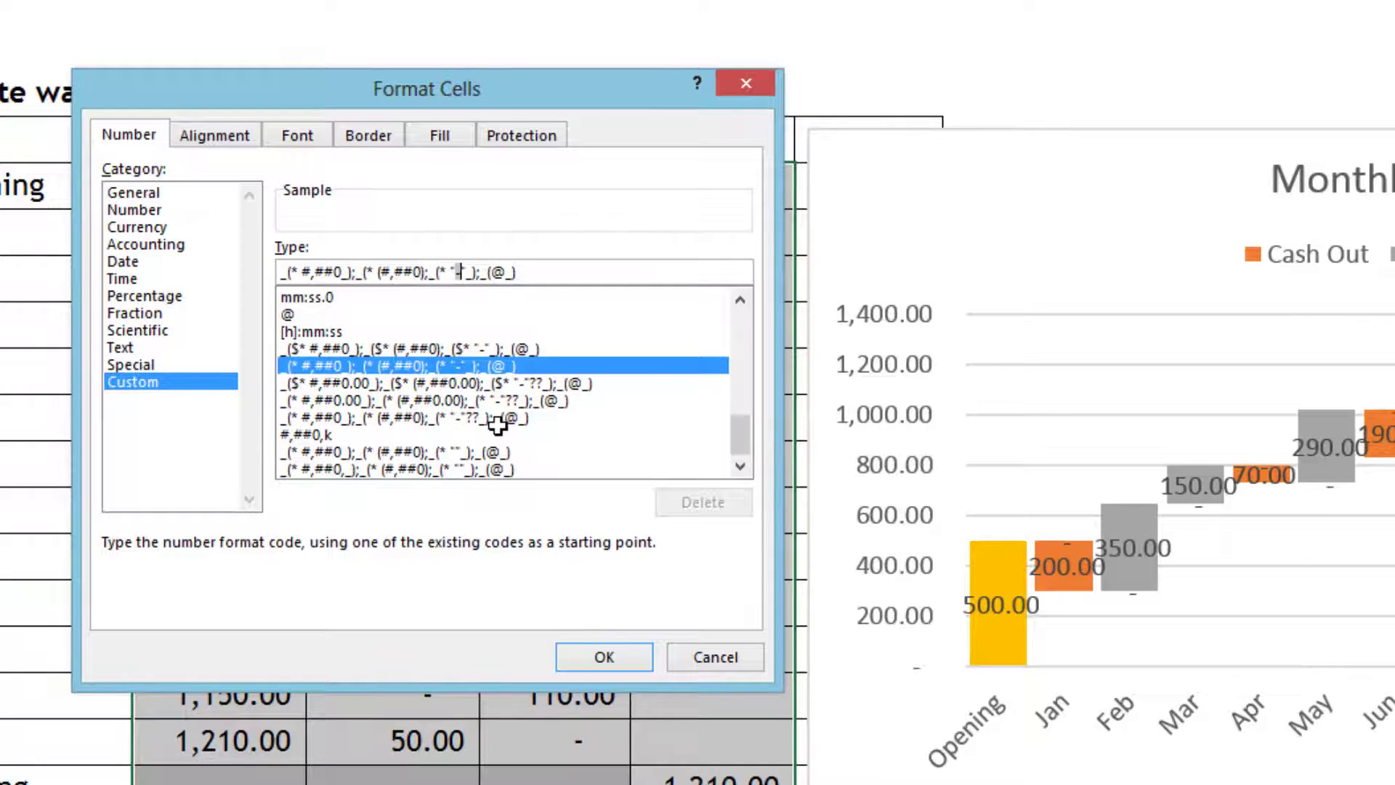
key("Delete")
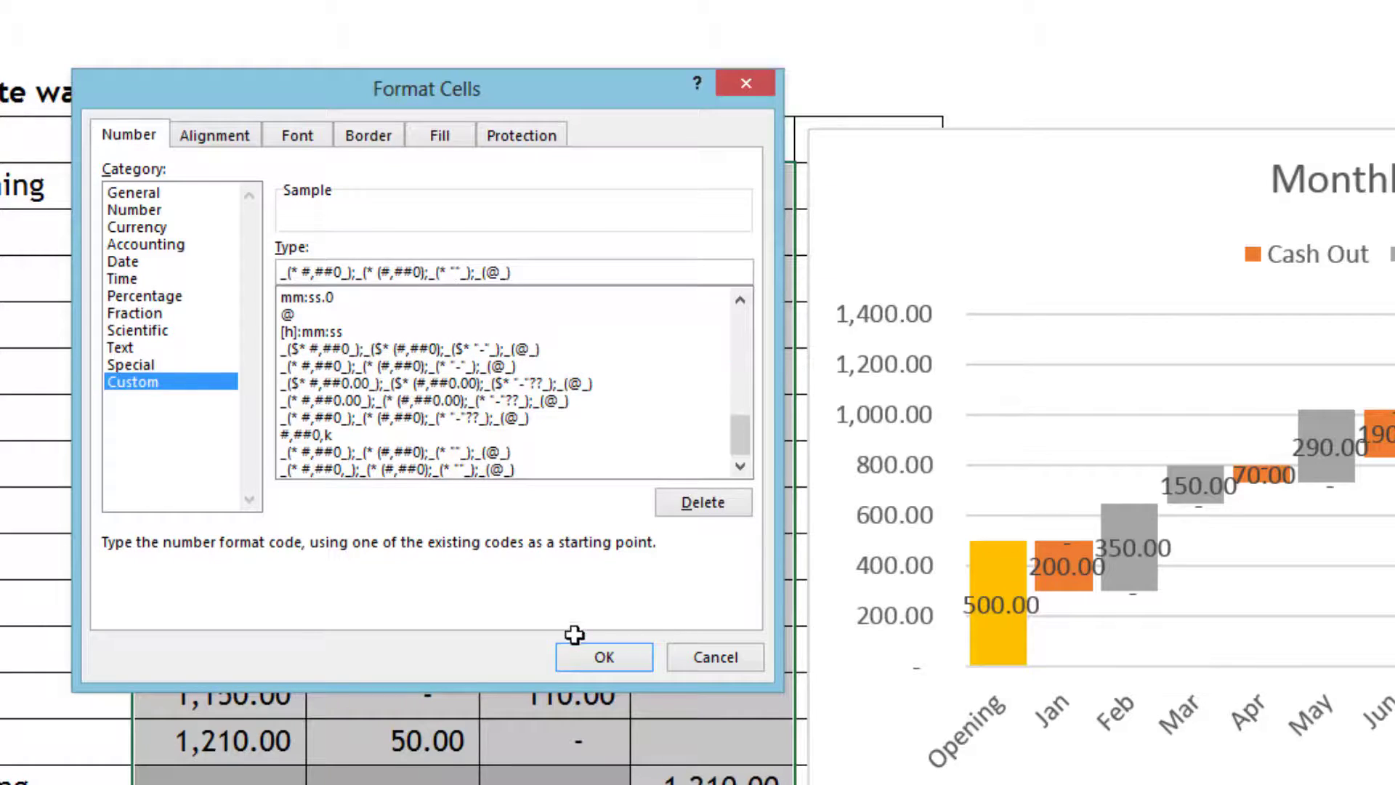
left_click(591, 656)
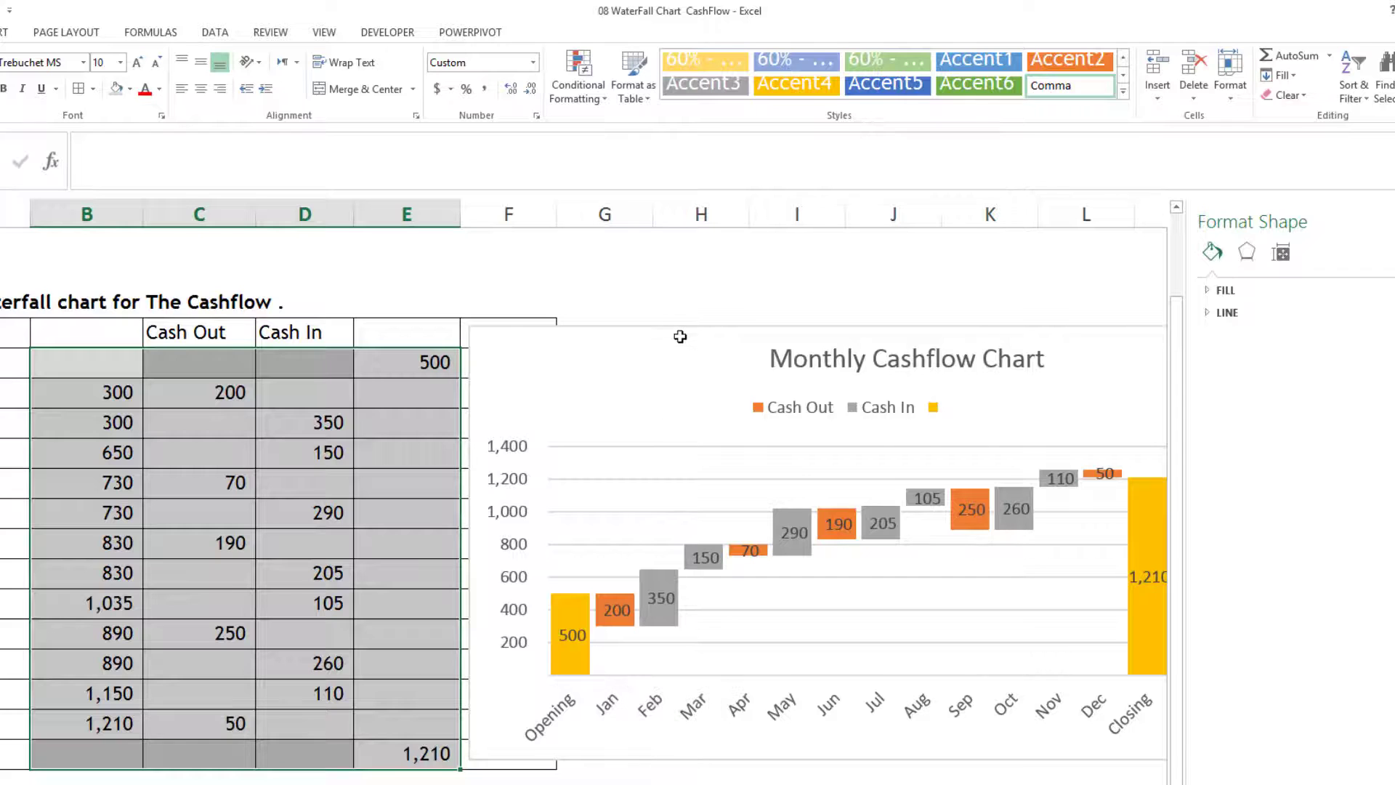
Fill the Opening and Closing bars light grey.
left_click(681, 332)
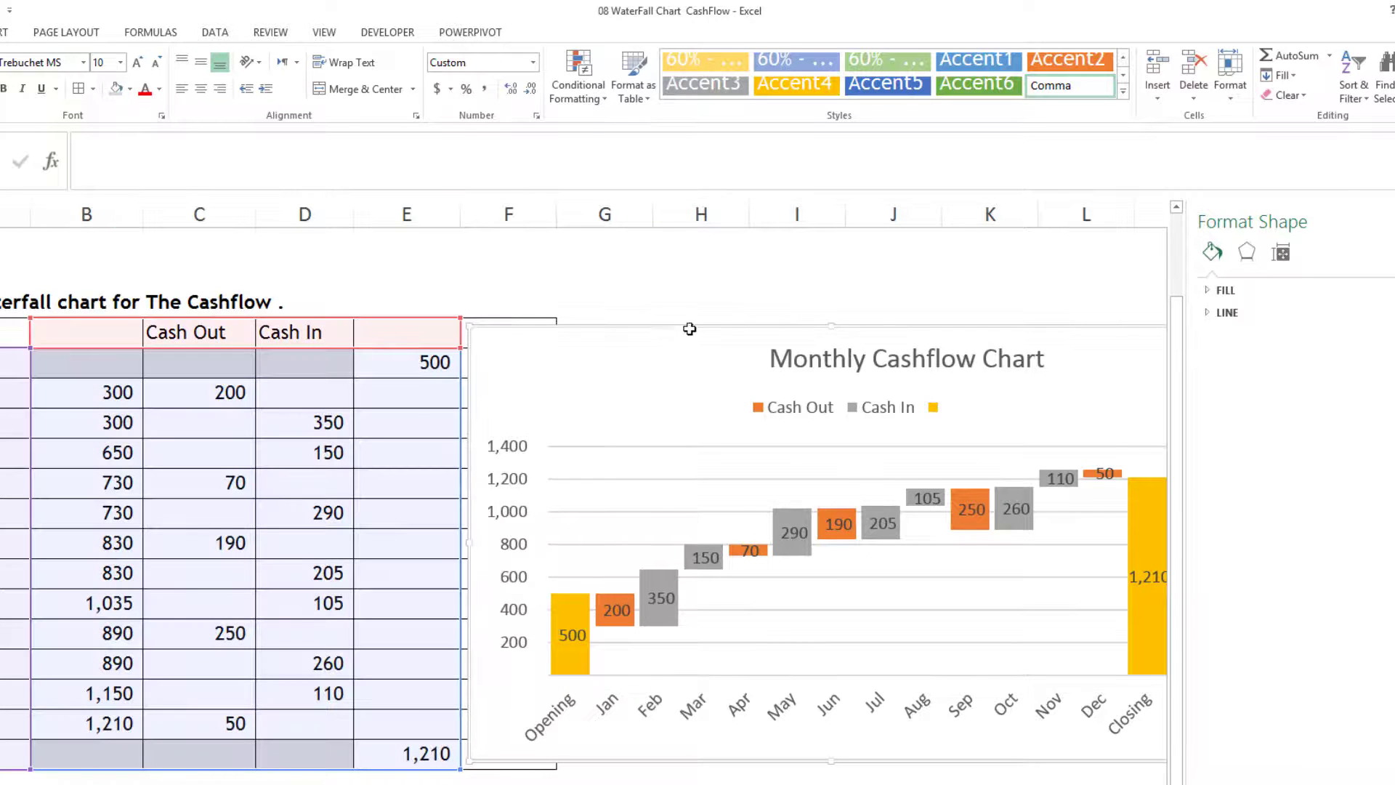
mouse_move(690, 330)
left_mouse_down()
mouse_move(738, 325)
mouse_move(693, 329)
left_mouse_up()
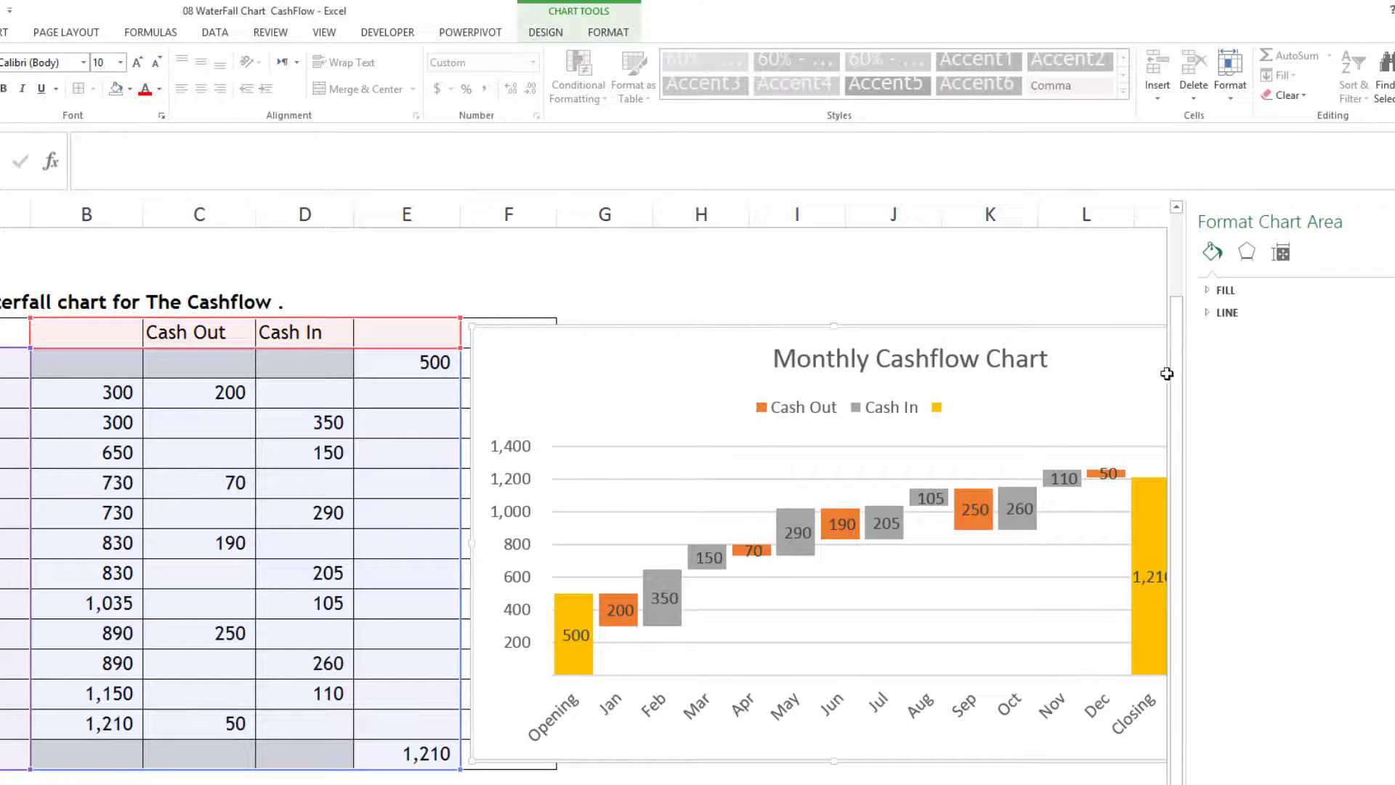
left_click(1389, 222)
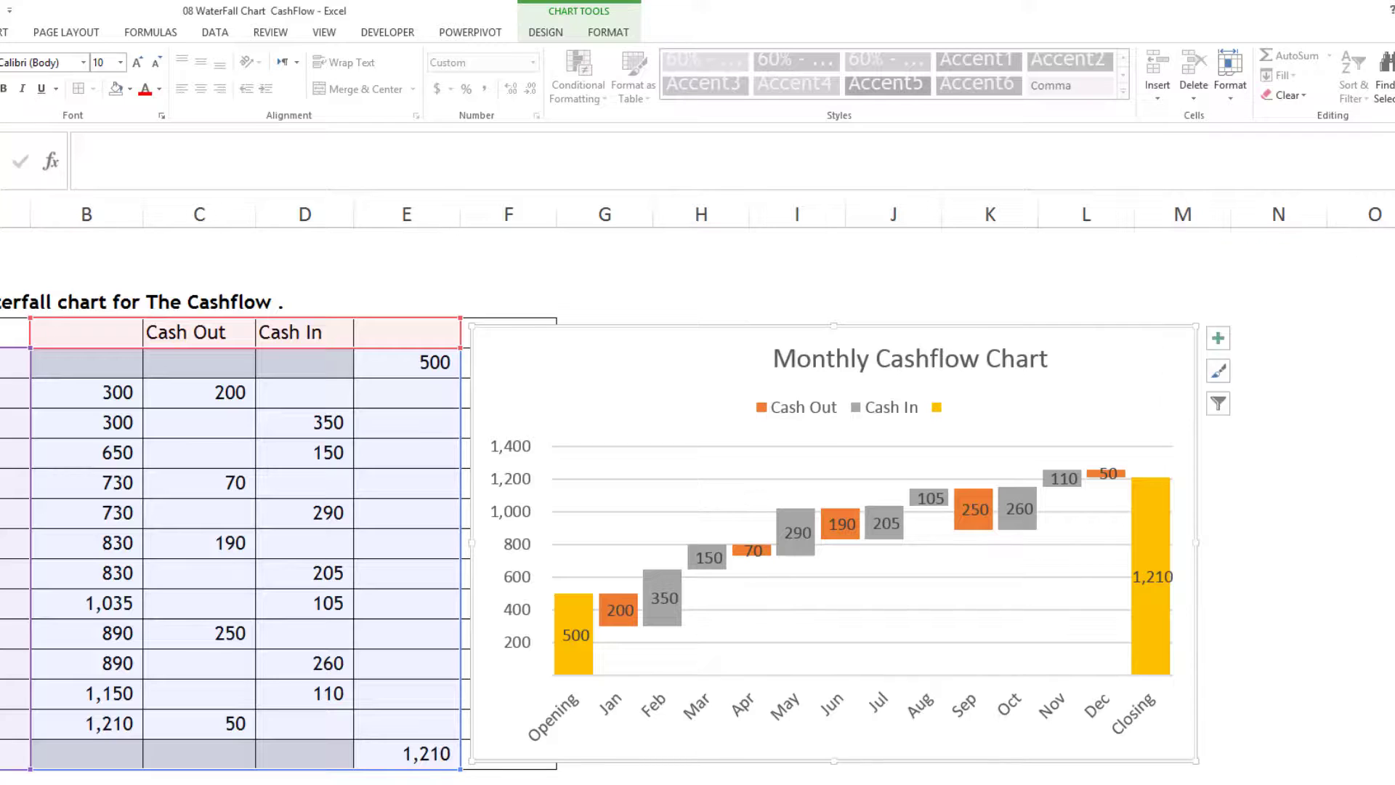
left_click(569, 676)
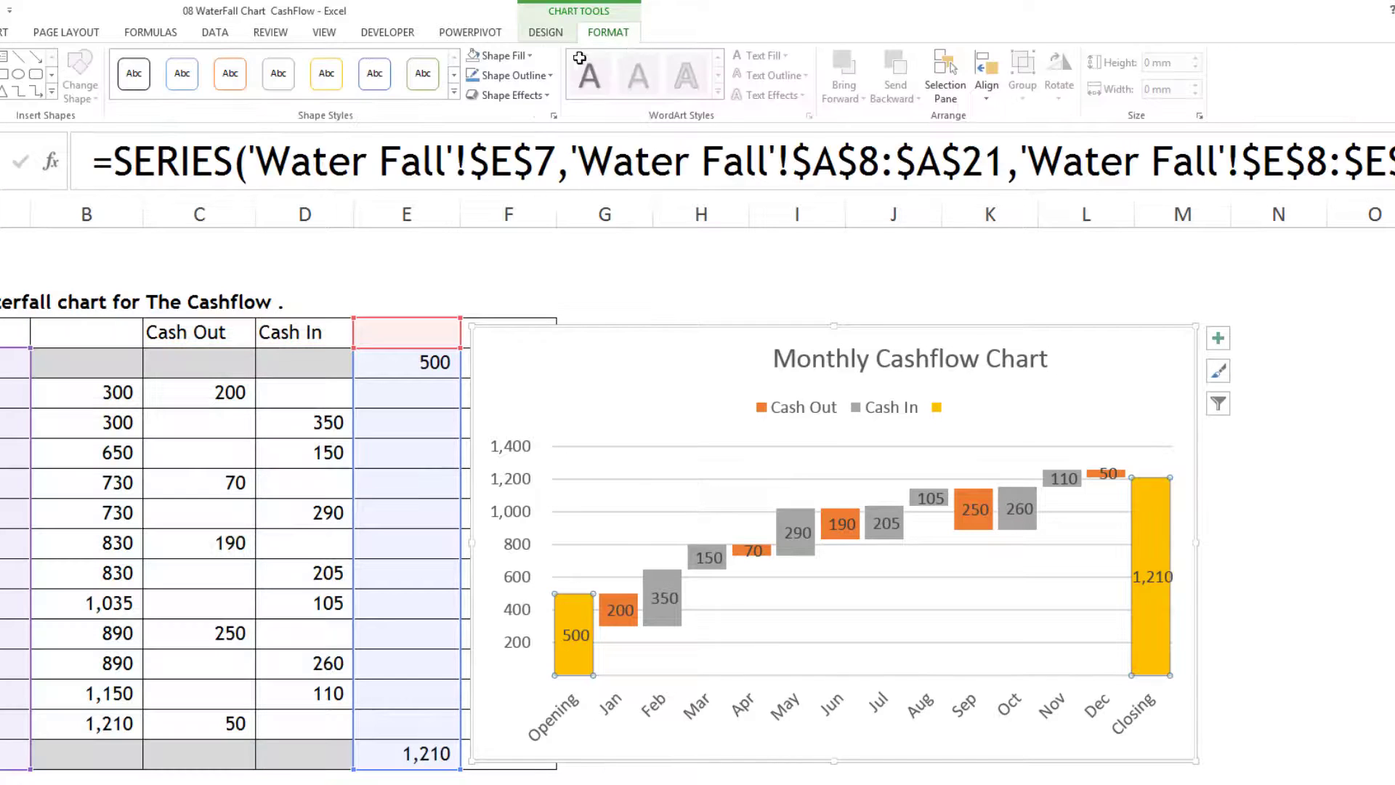
left_click(529, 59)
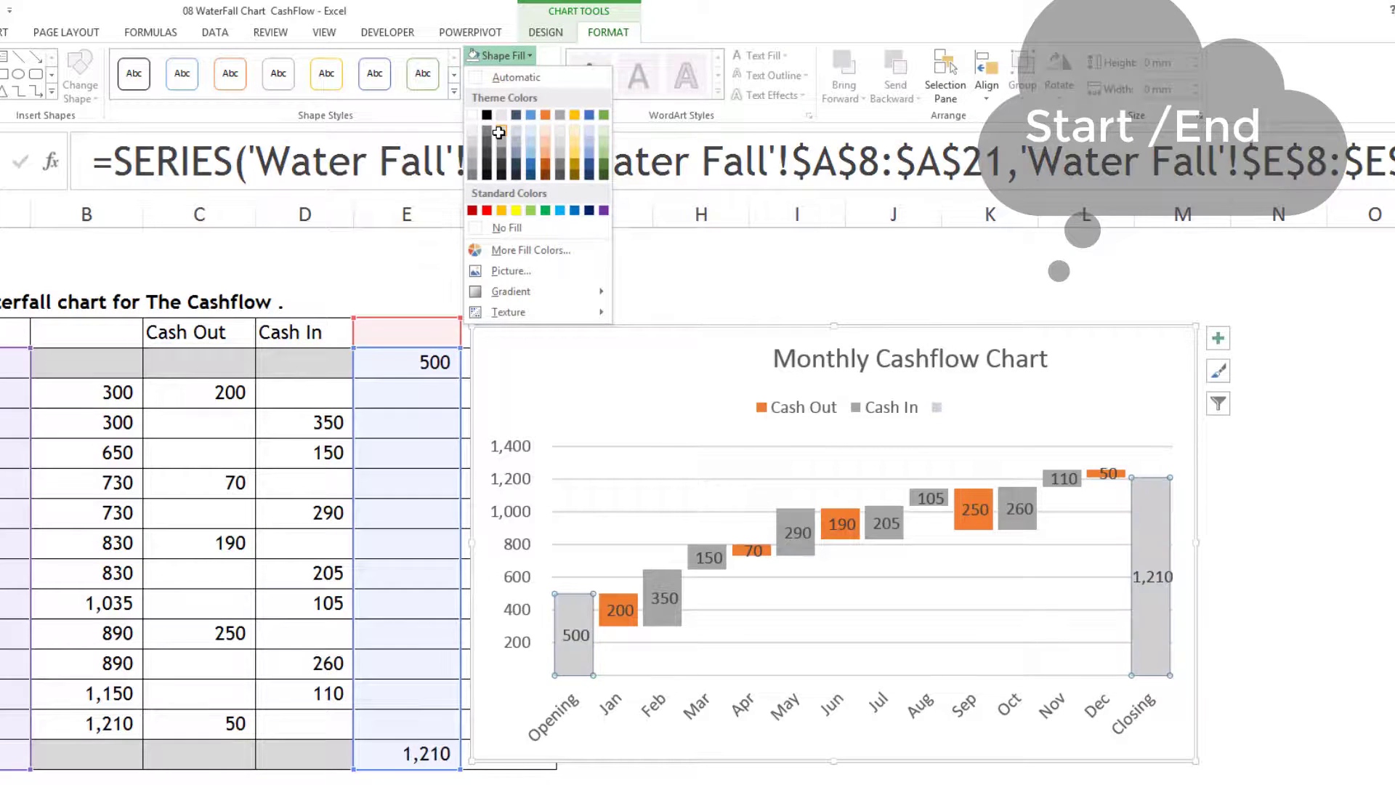
left_click(498, 132)
Fill the Cash Out bars red and the Cash In bars green.
left_click(950, 523)
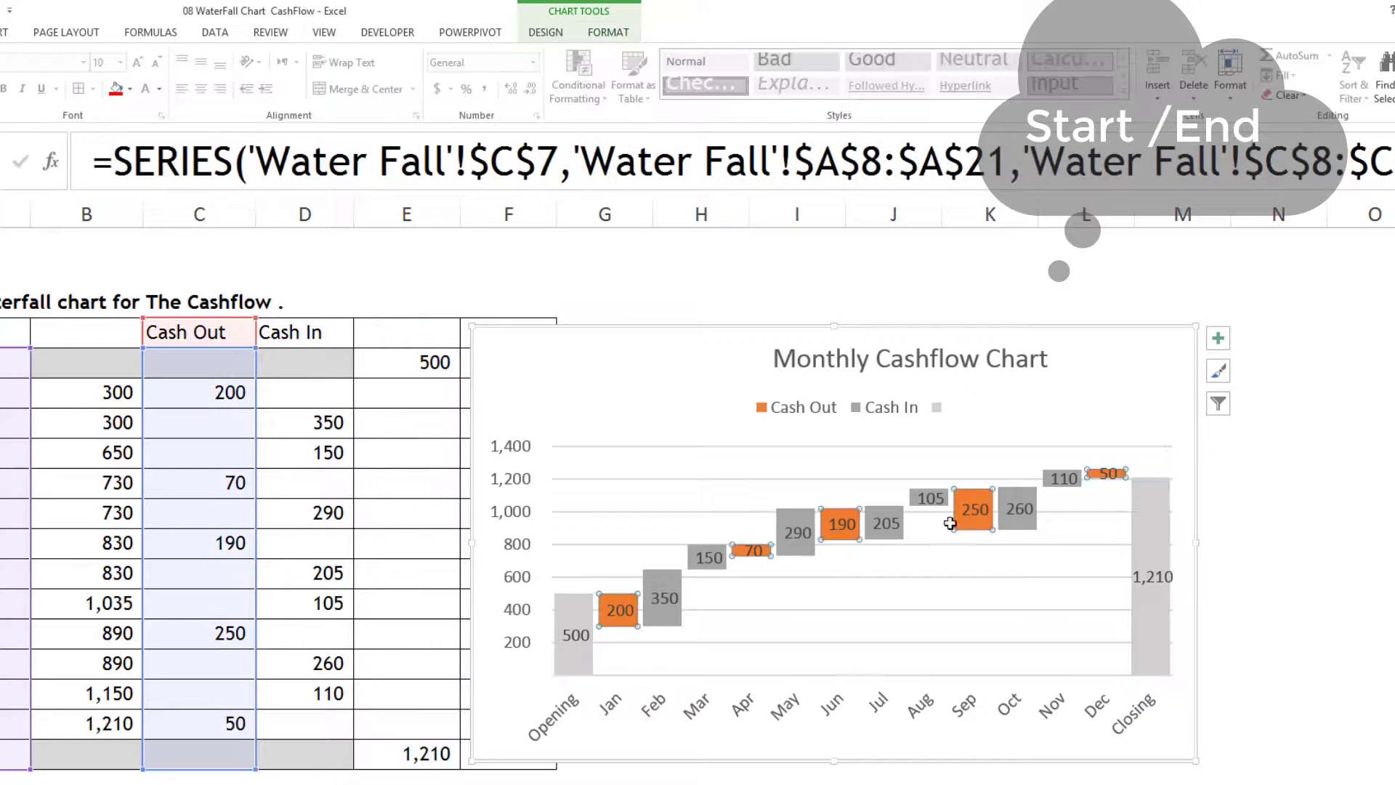
left_click(129, 89)
left_click(130, 244)
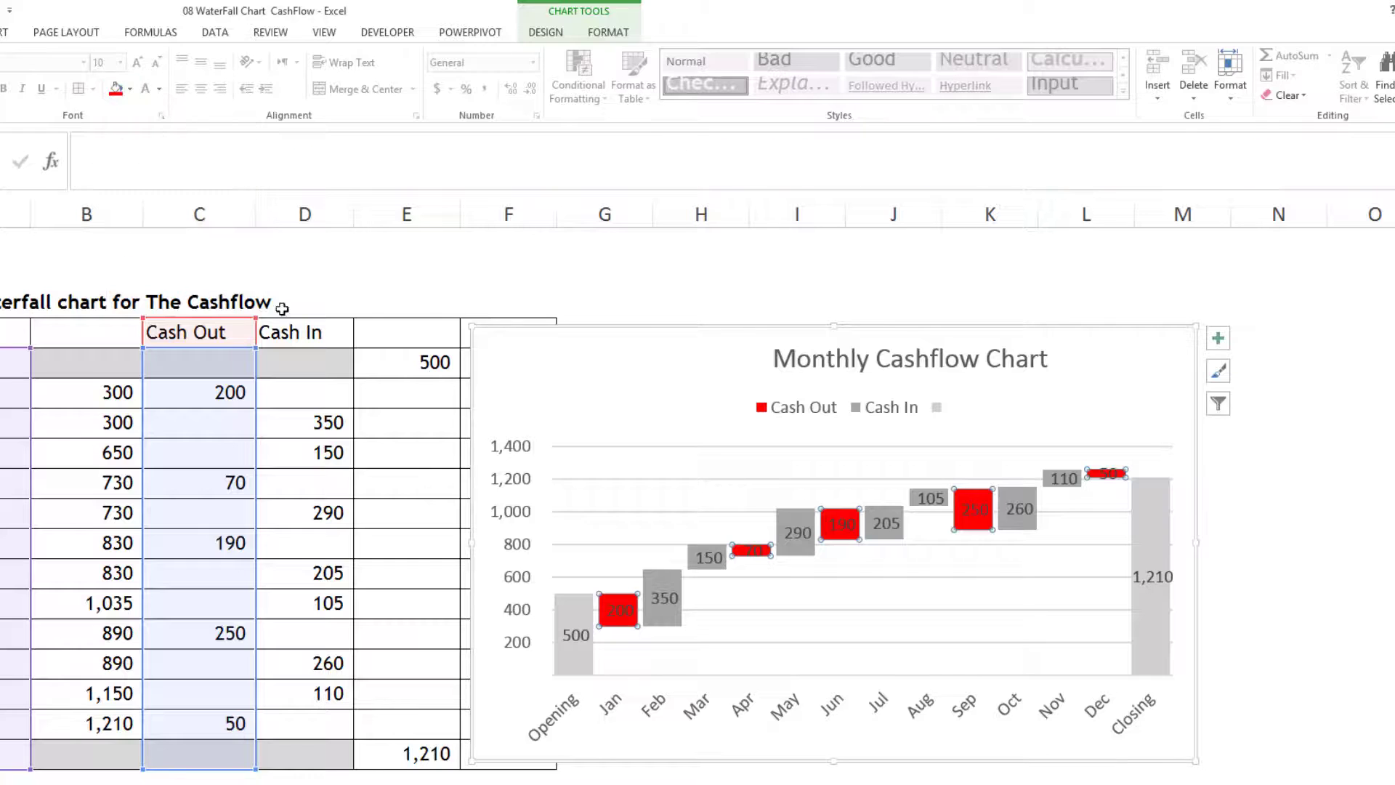
left_click(665, 600)
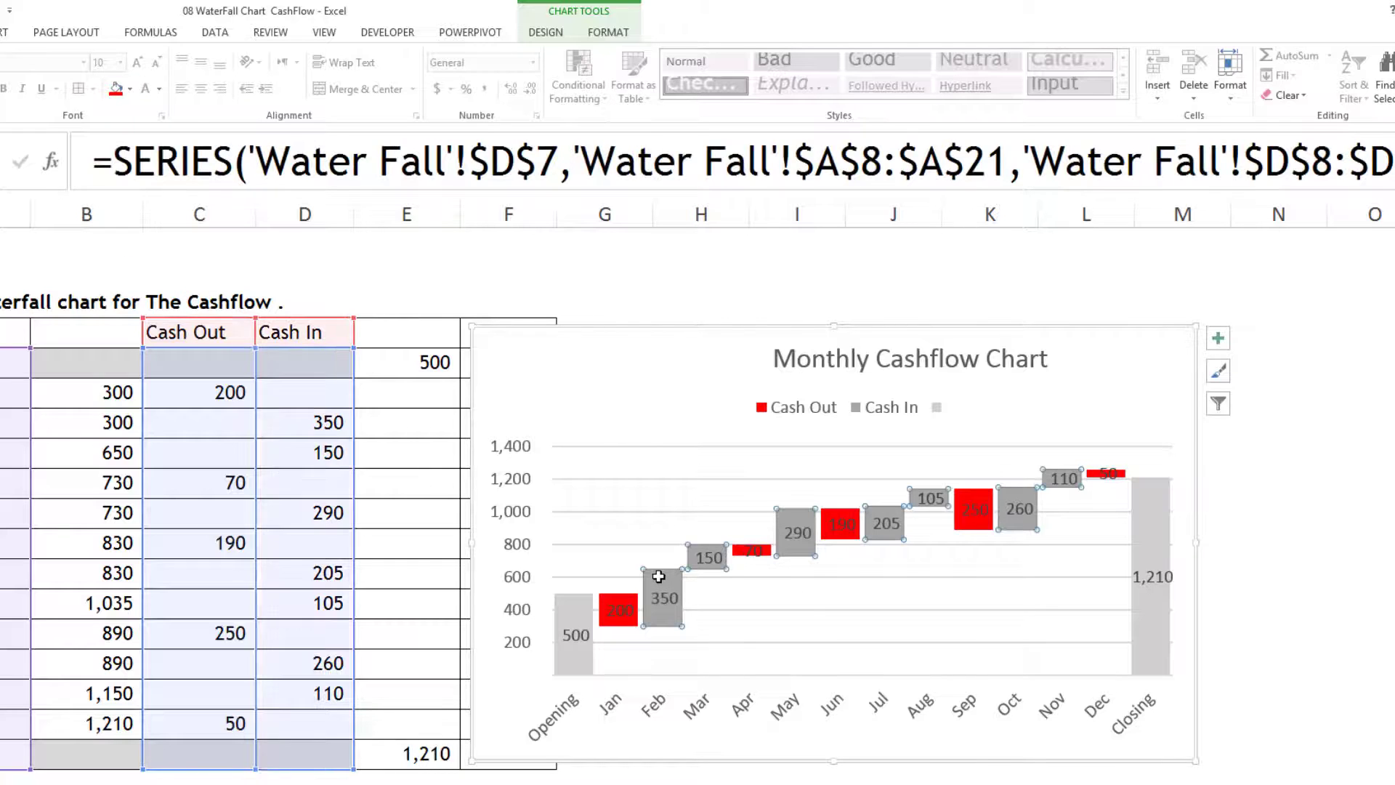
left_click(130, 88)
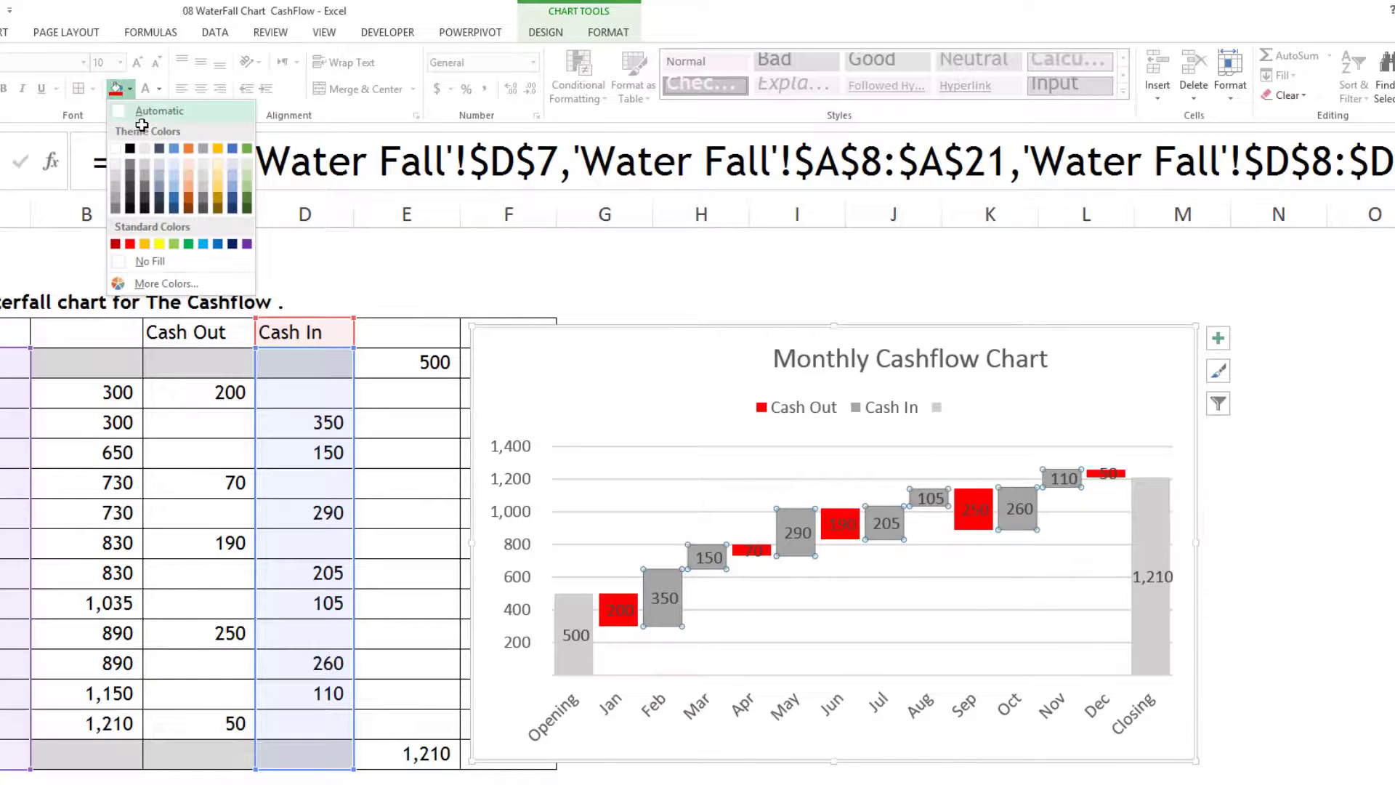
left_click(248, 148)
Shift the chart title slightly to the left.
left_click(804, 364)
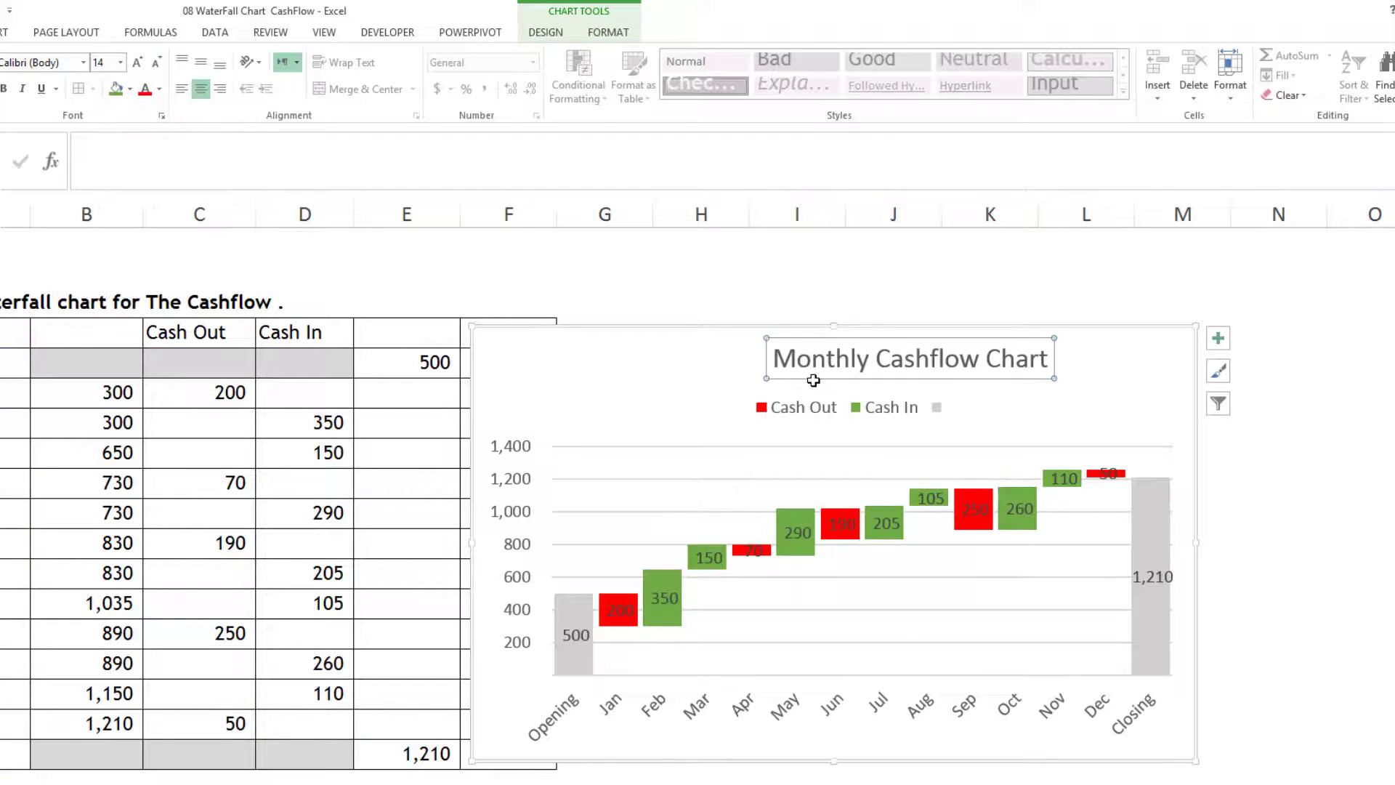
left_click_drag(794, 376, 741, 380)
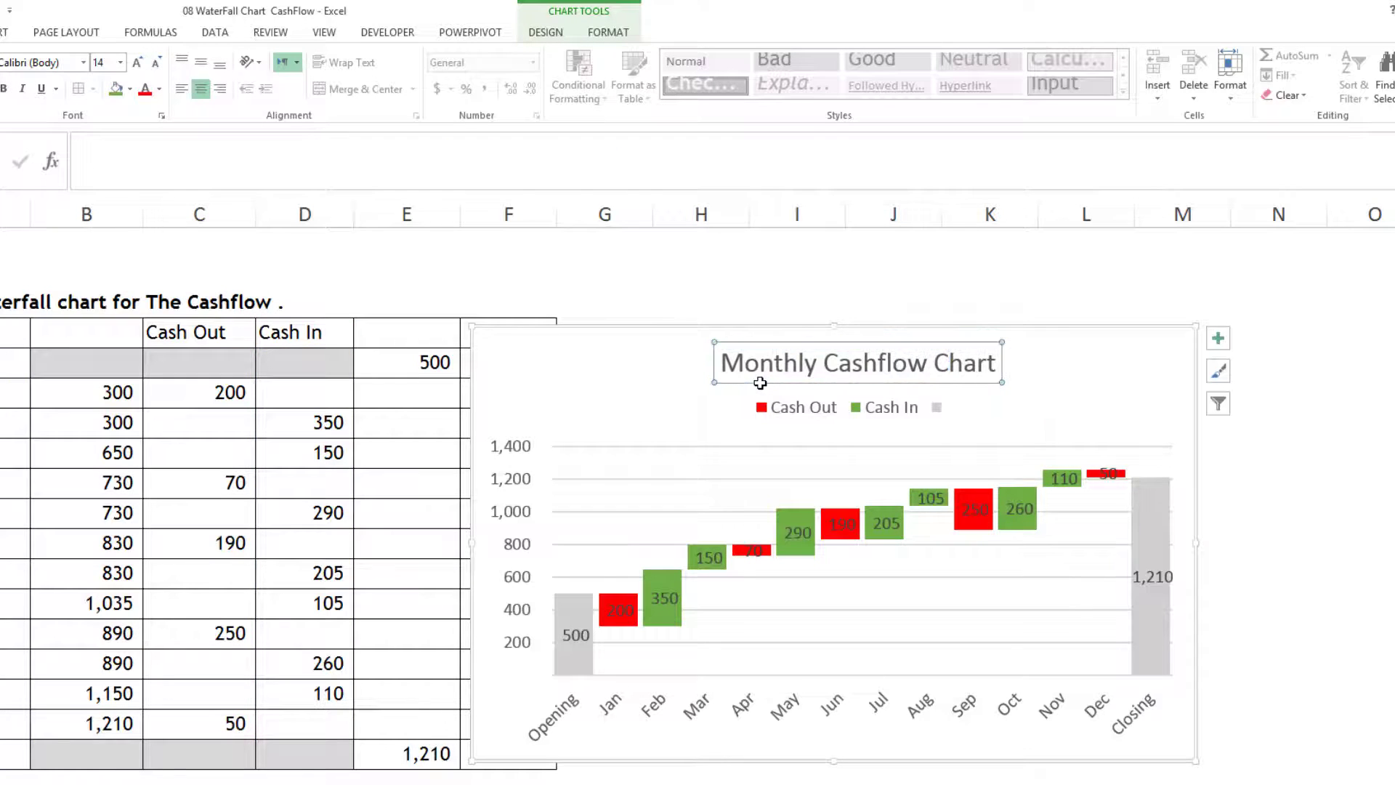
left_click(663, 331)
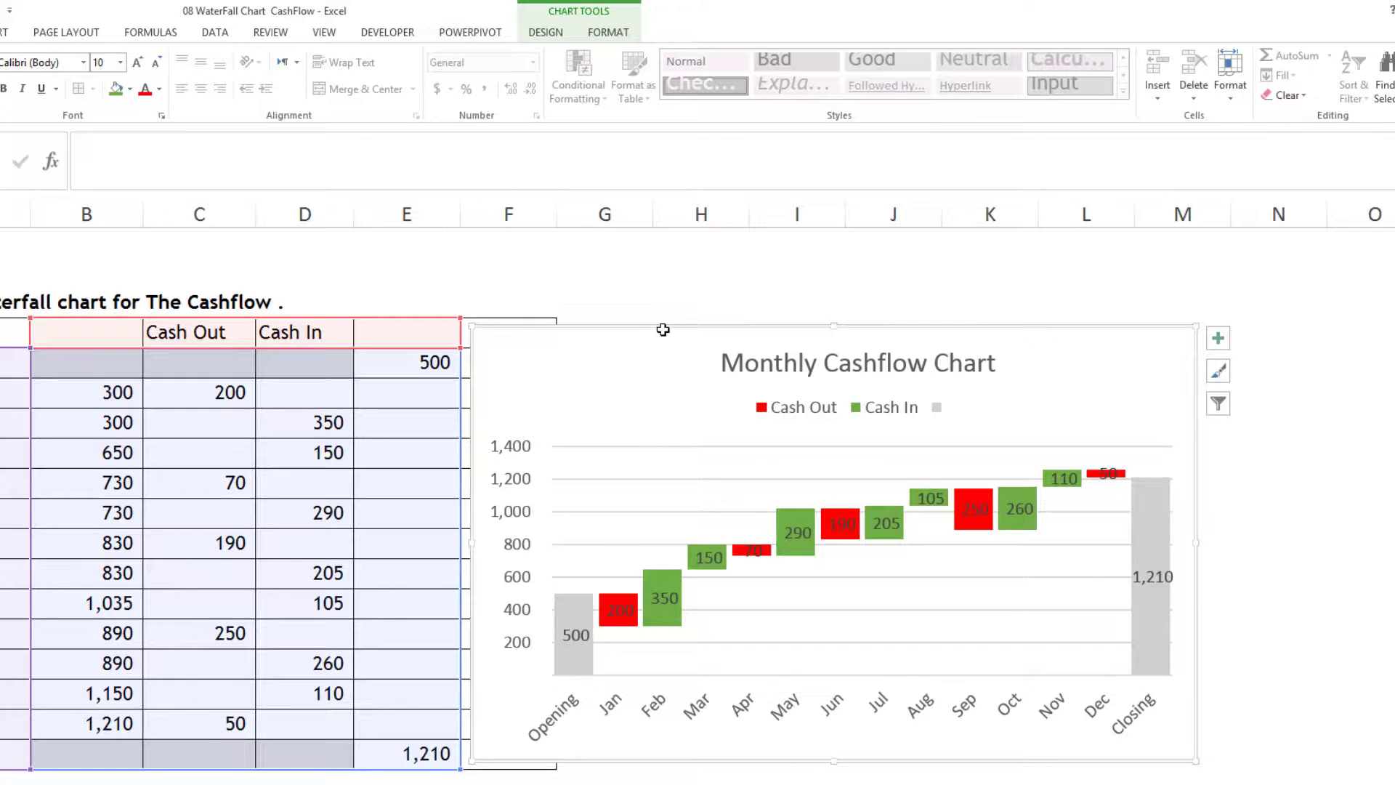
Insert an empty row above the Jul row of the table.
left_click_drag(663, 330, 762, 322)
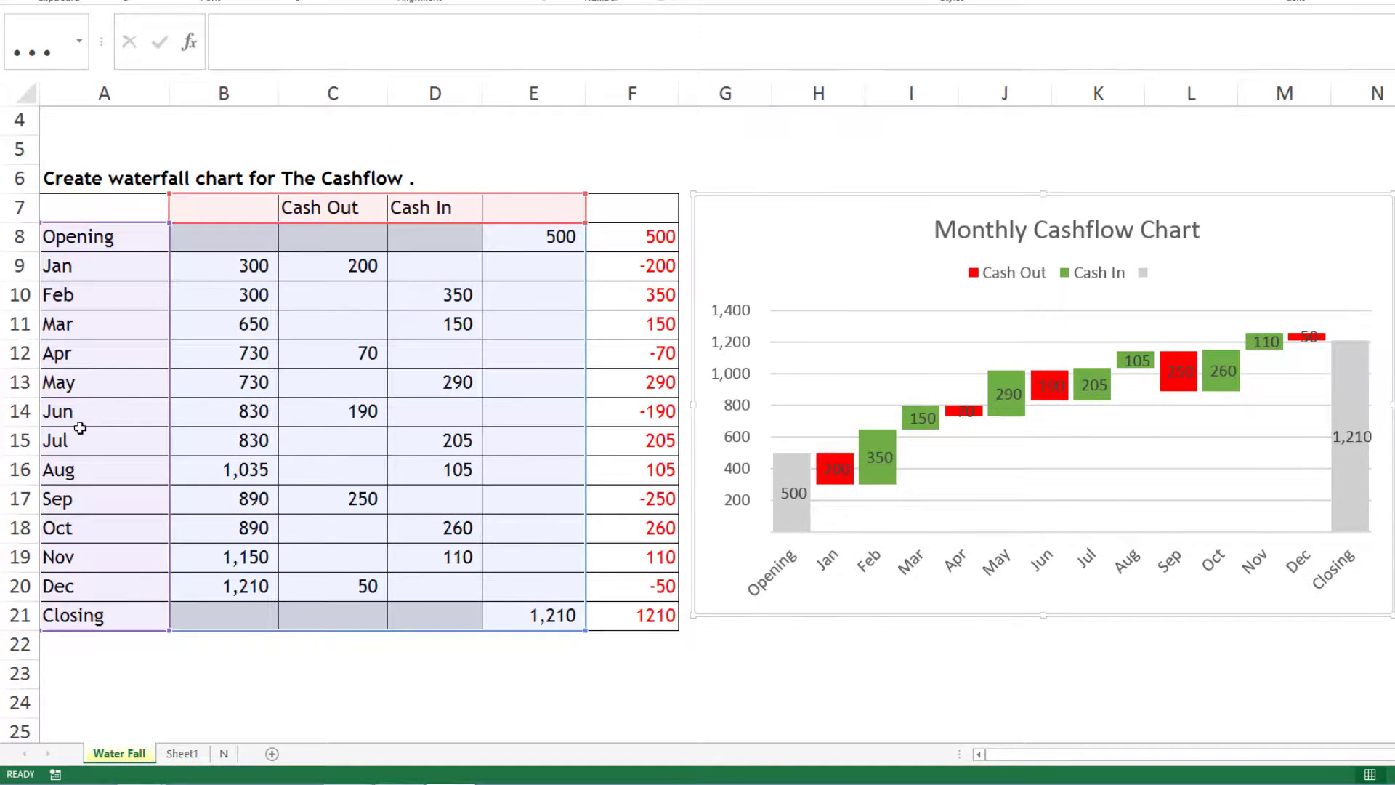
left_click_drag(69, 439, 630, 445)
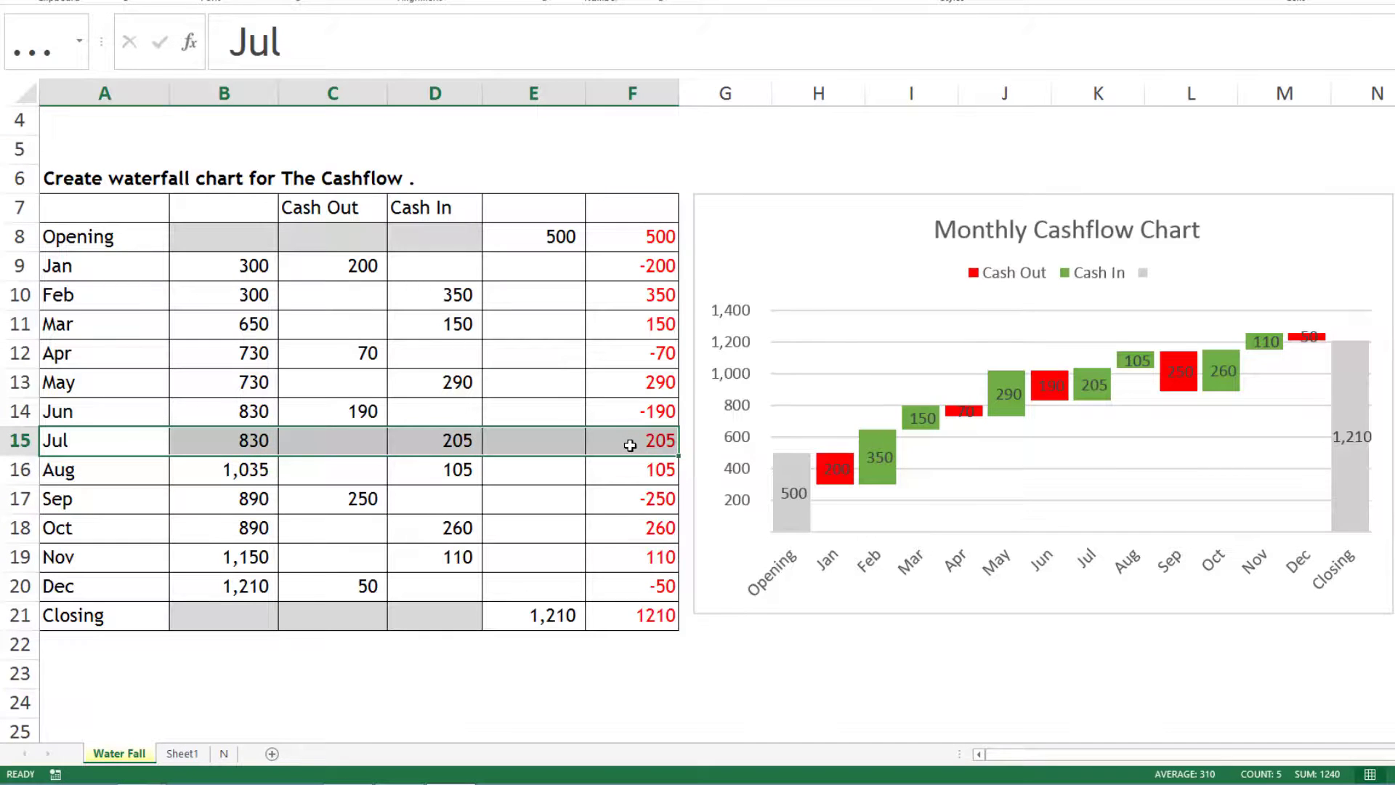
key("ctrl+shift+plus")
key("Return")
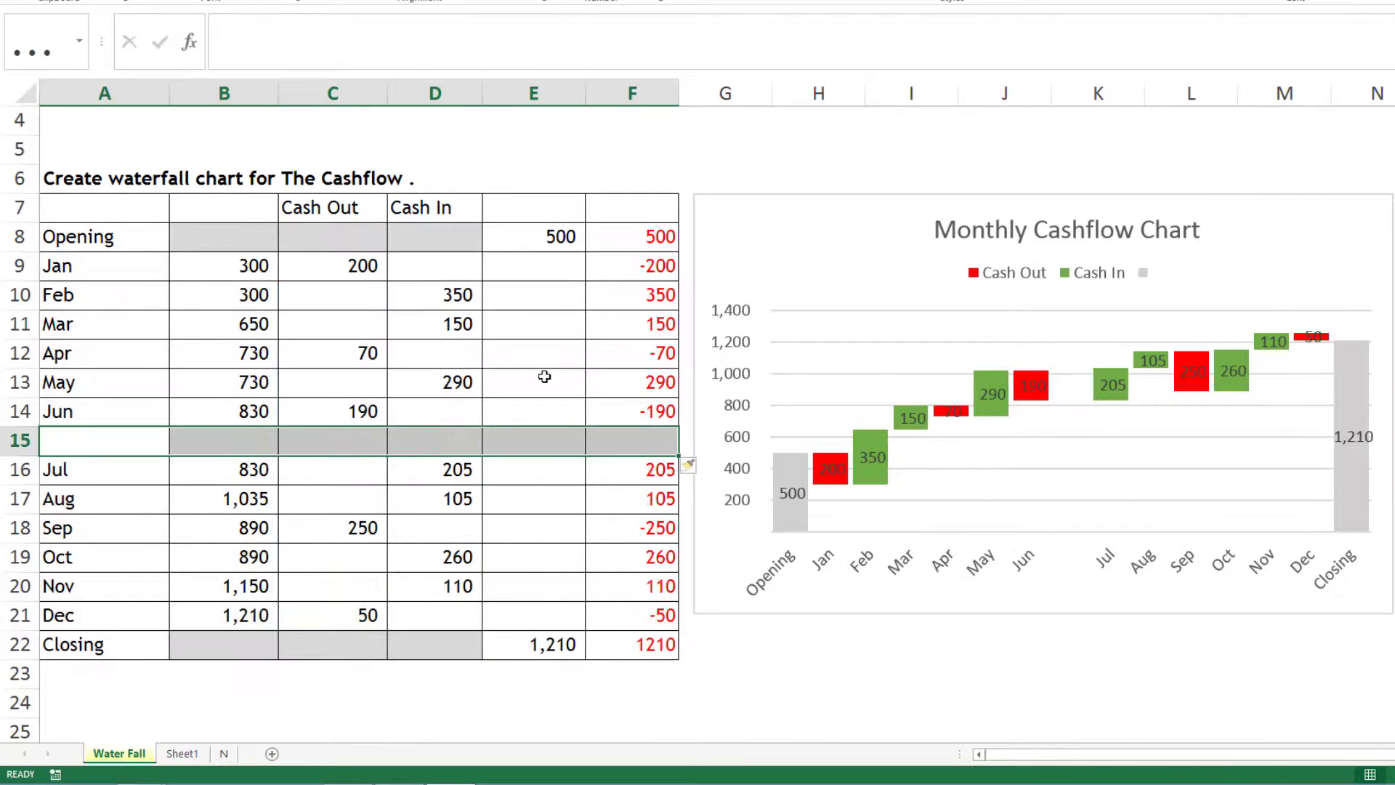
Label the new row 'HY' in cell A15.
left_click(102, 446)
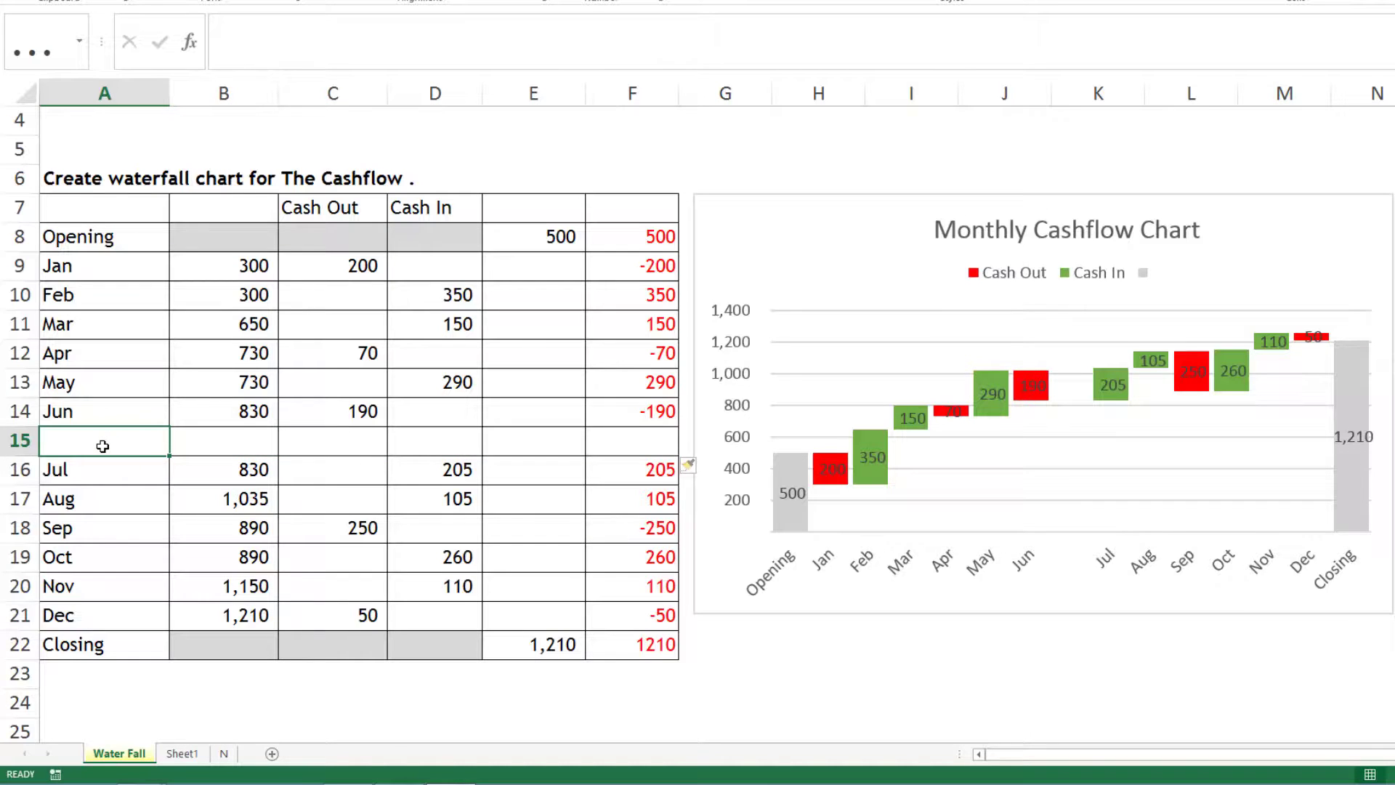
type("Half")
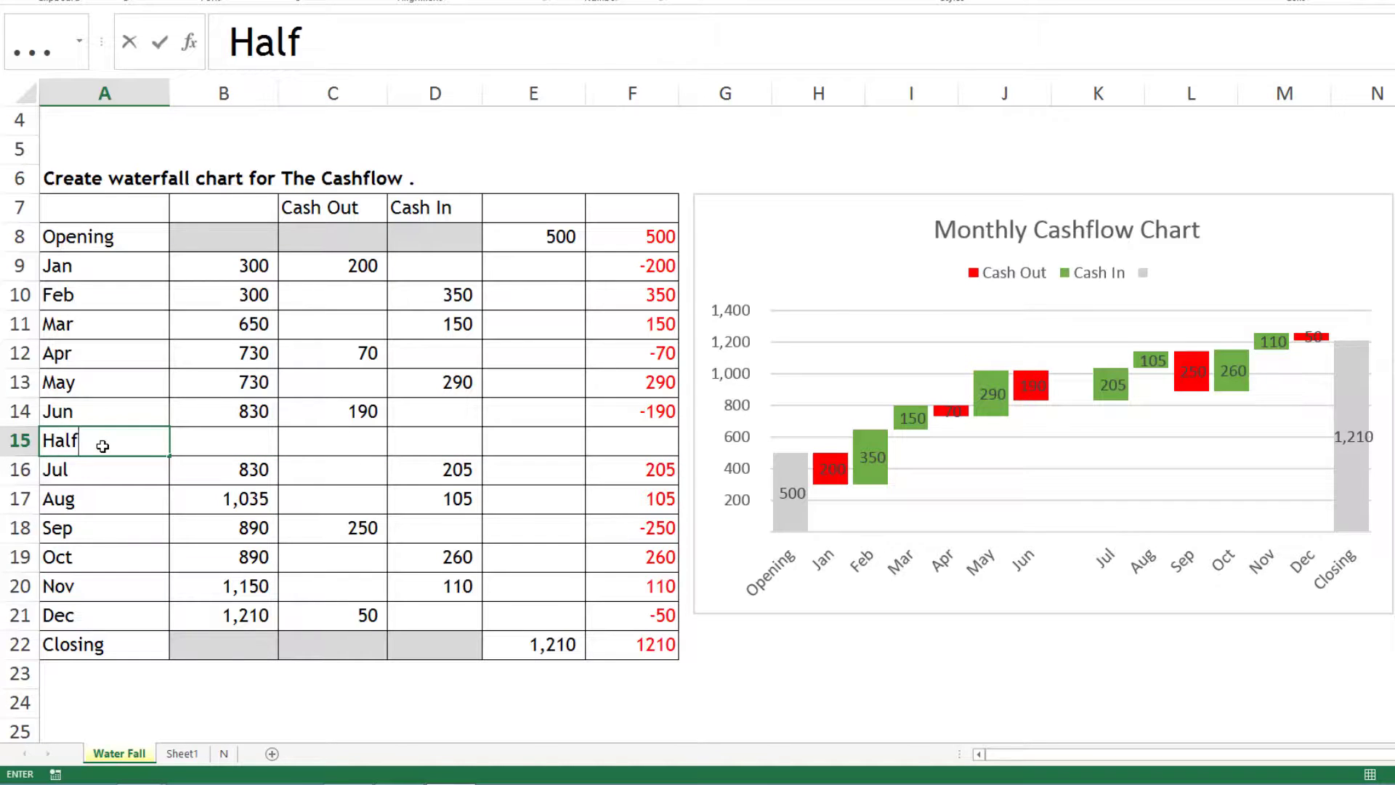
key("BackSpace")
key("BackSpace")
key("BackSpace")
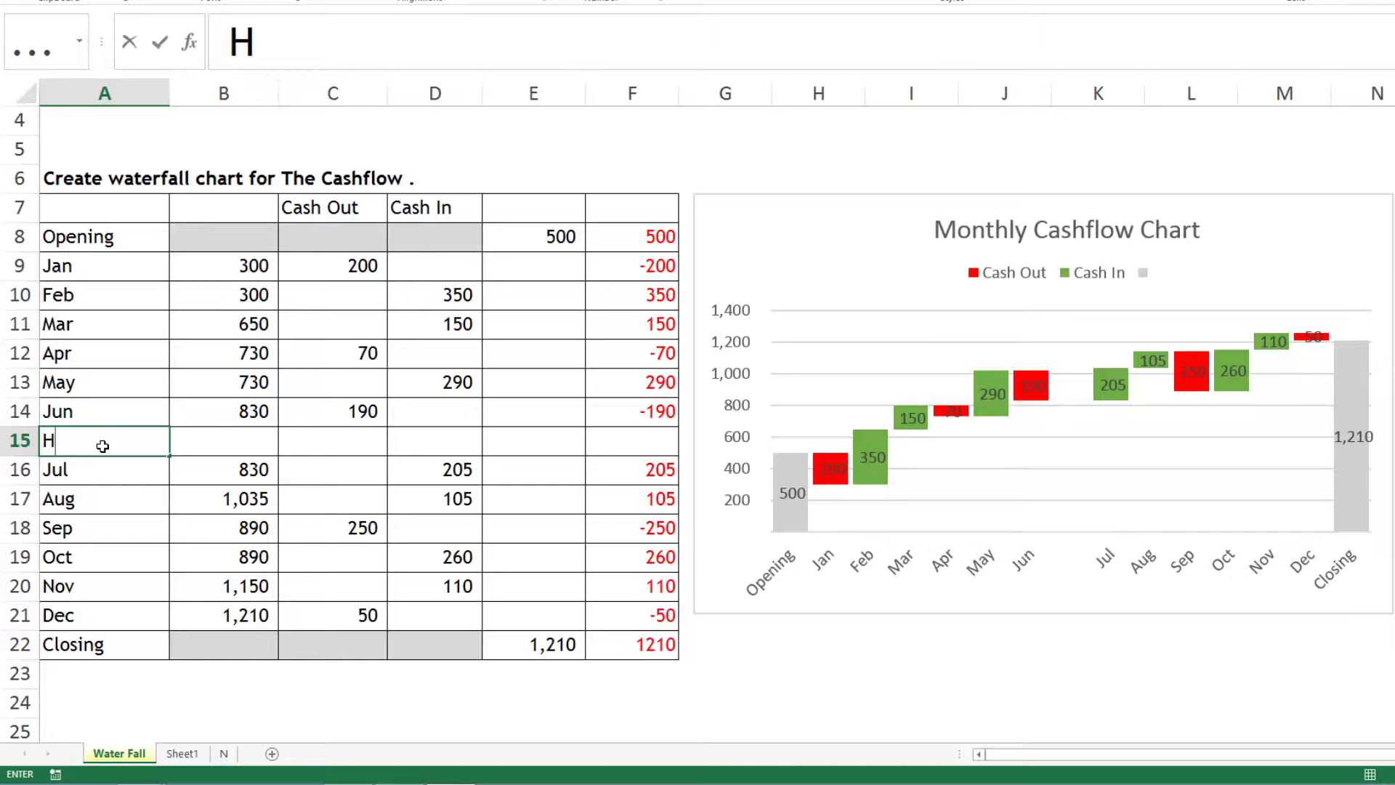
type("Y")
key("Tab")
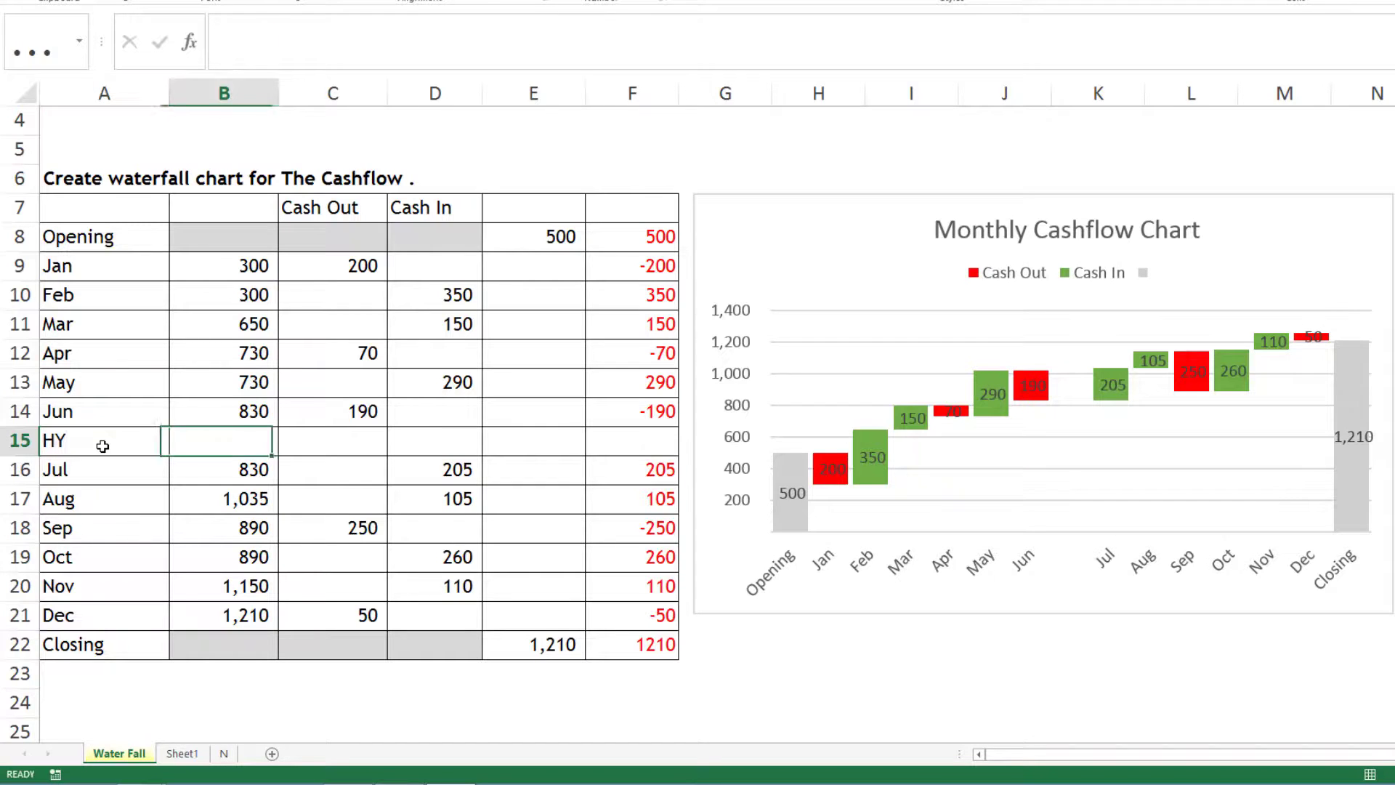
Enter =B14 in E15 so the HY subtotal shows 830.
left_click(619, 440)
left_click(557, 446)
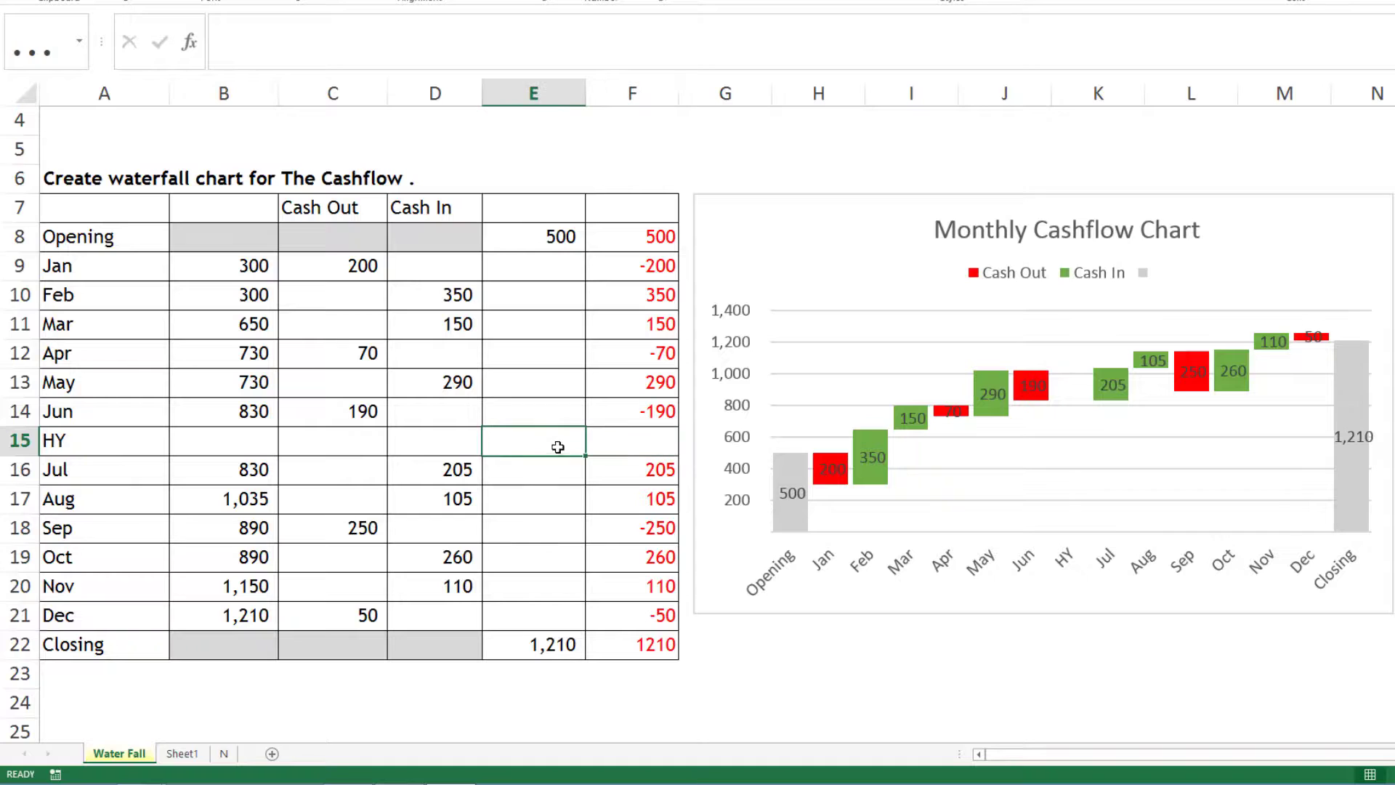
left_click(525, 209)
left_click(532, 440)
type("=")
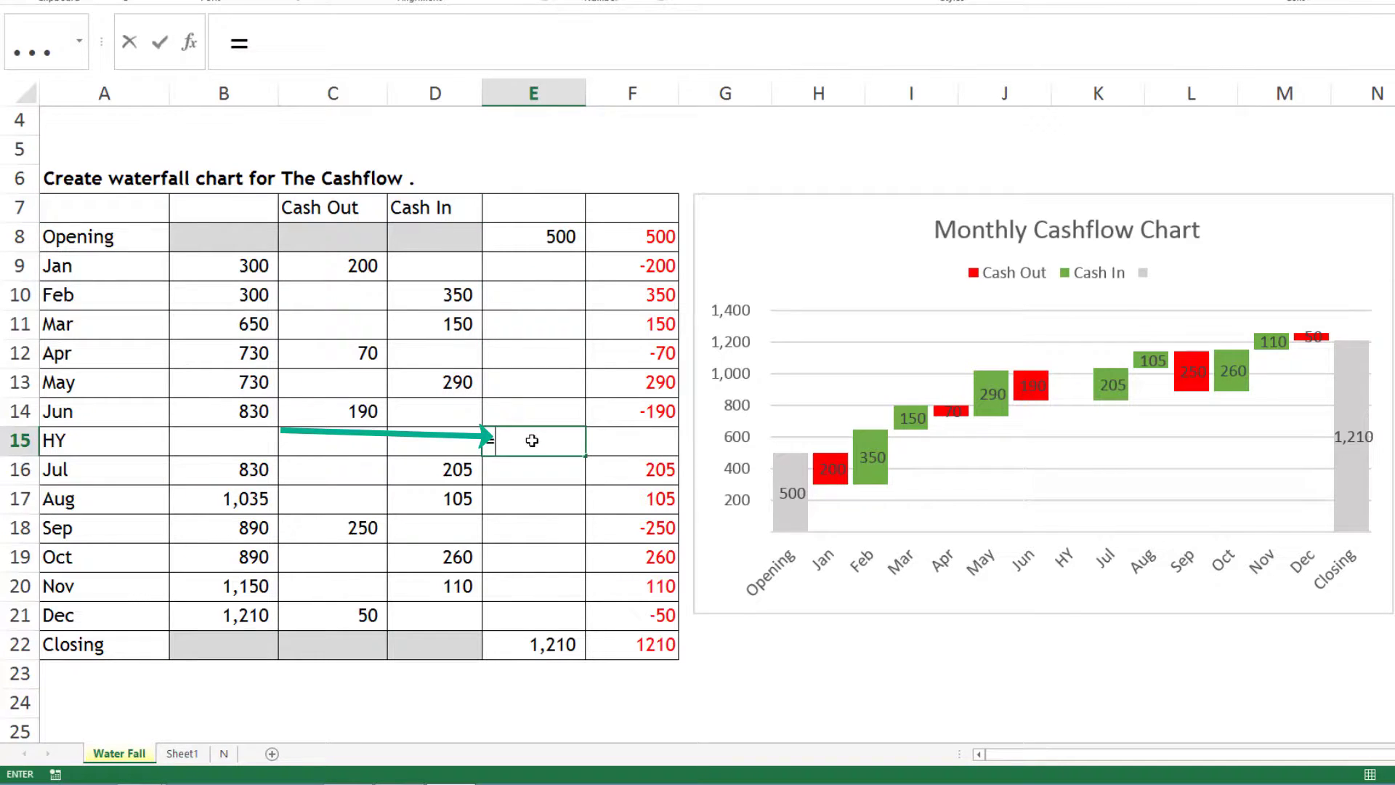
left_click(247, 417)
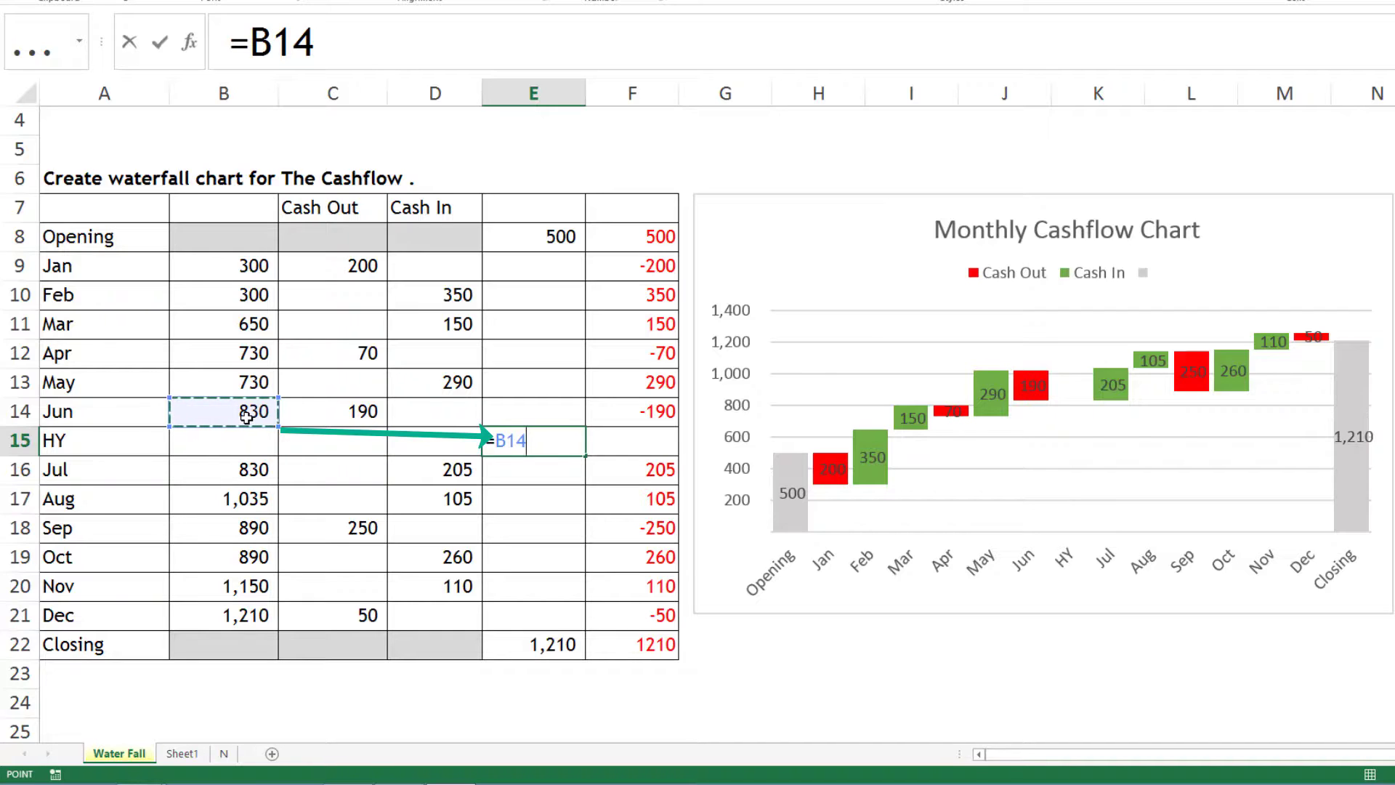
key("Return")
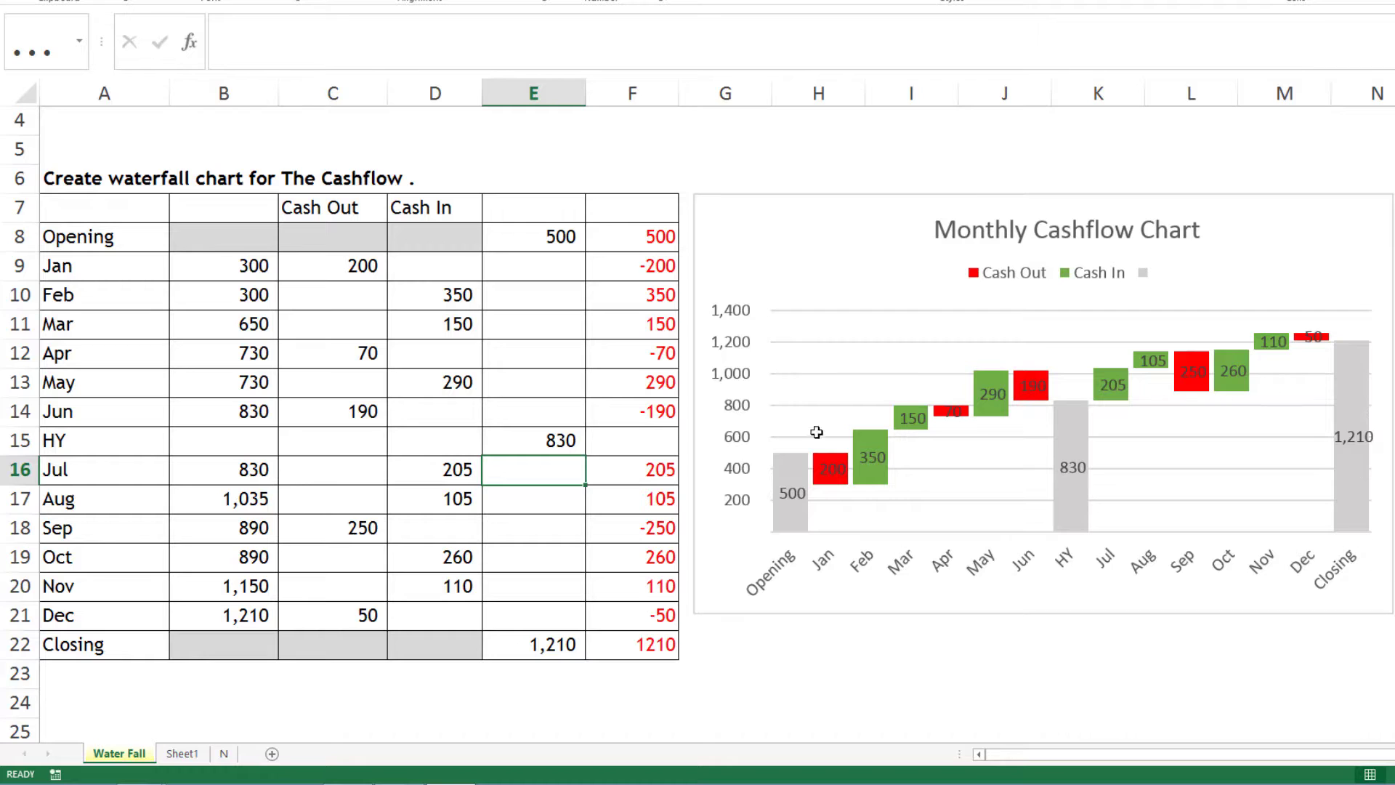
Move the chart over the table at top-left and enlarge it from its corner.
mouse_move(1072, 526)
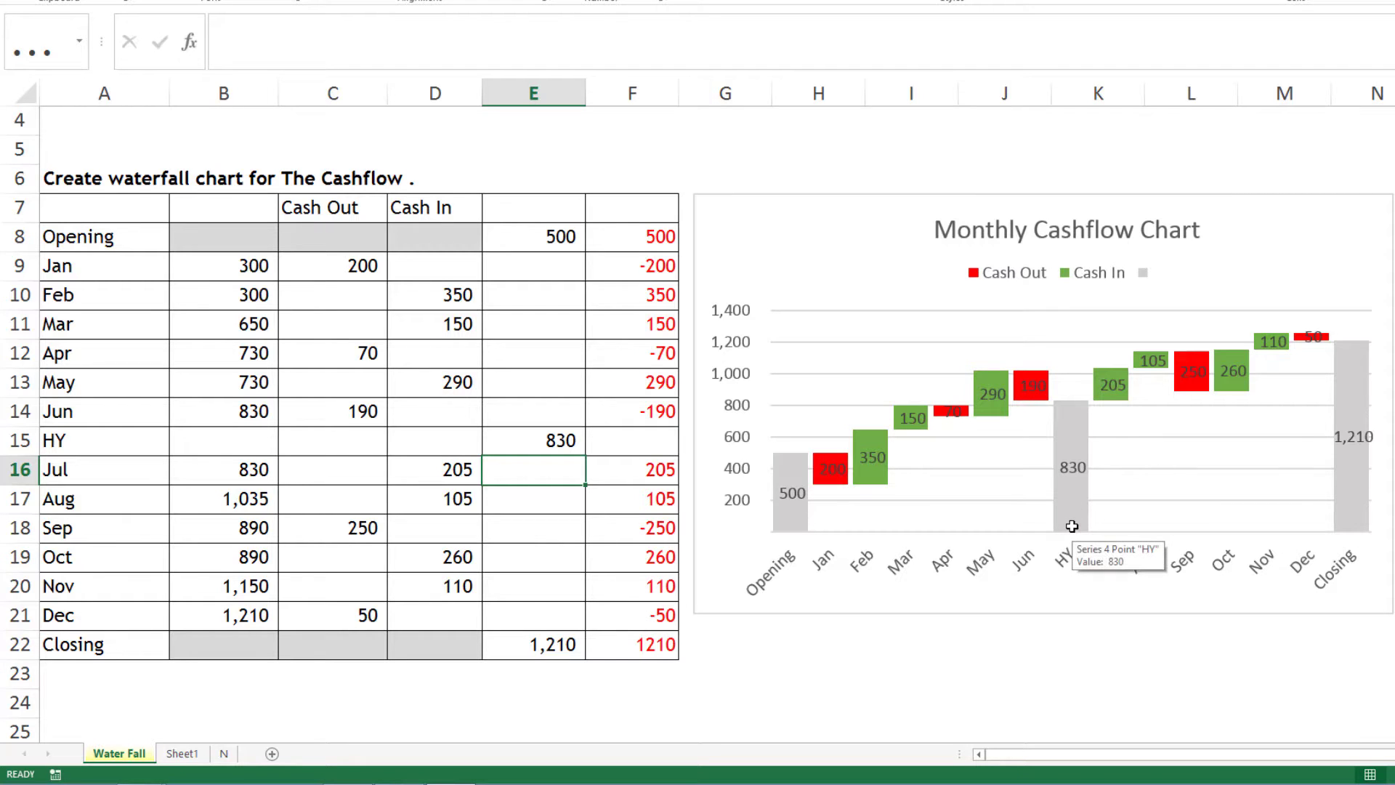
left_click_drag(819, 199, 147, 161)
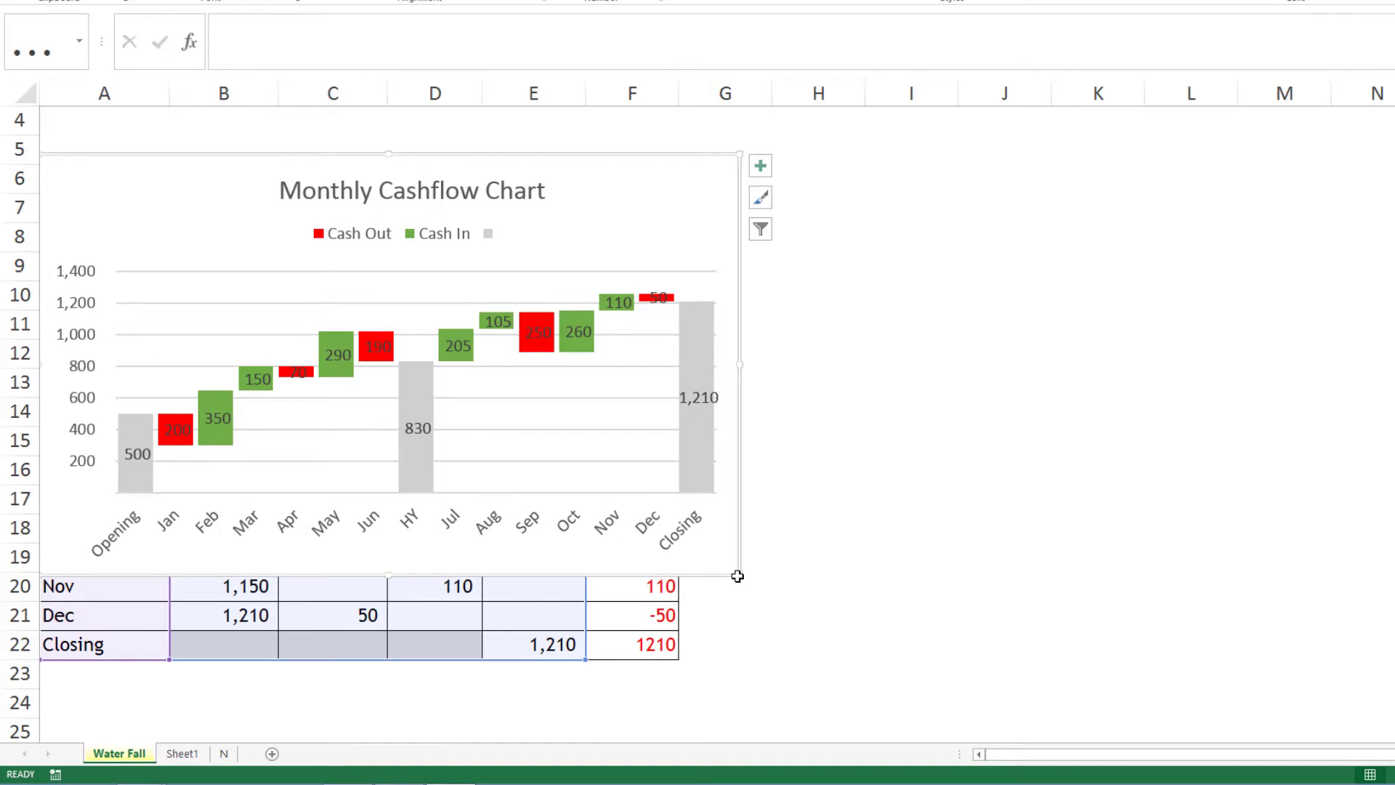
left_click_drag(737, 576, 847, 690)
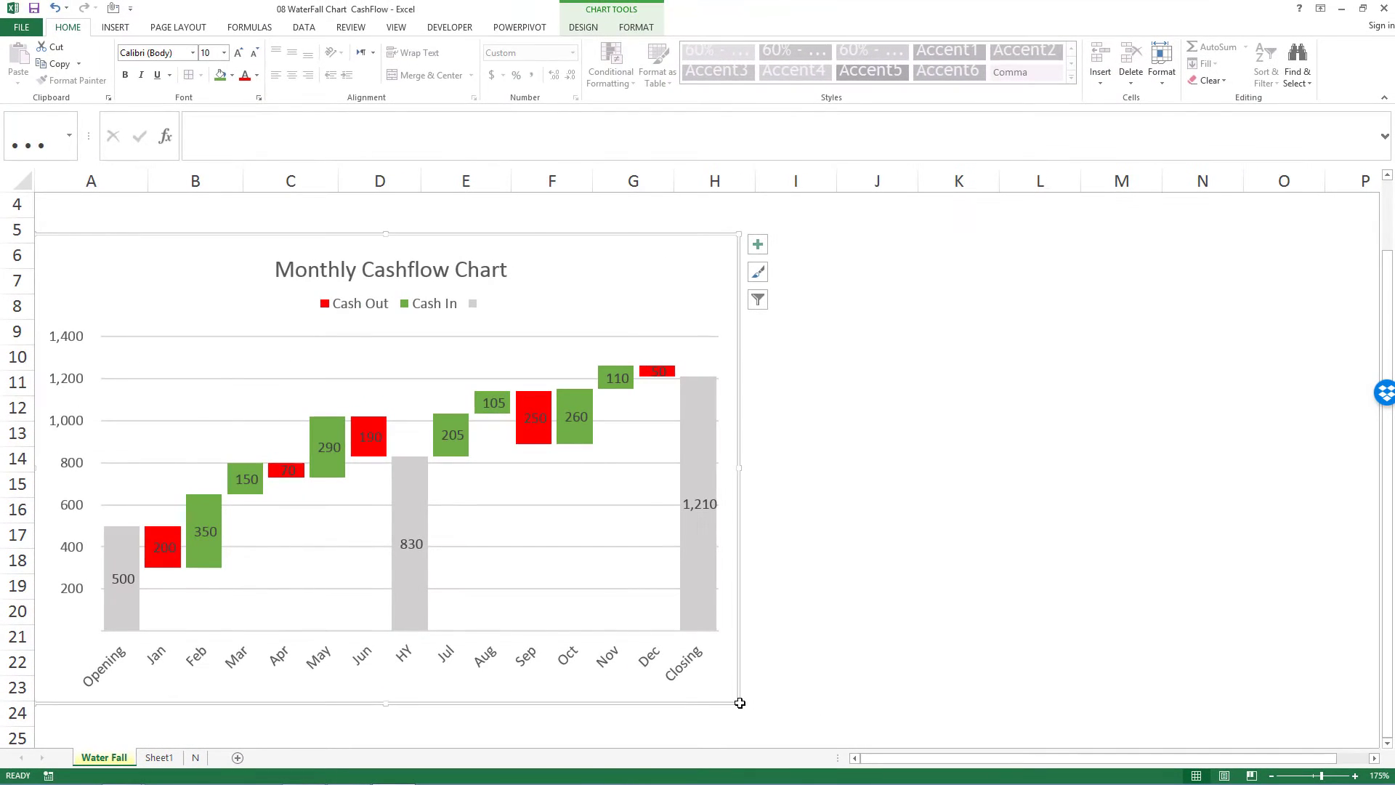
left_click(793, 337)
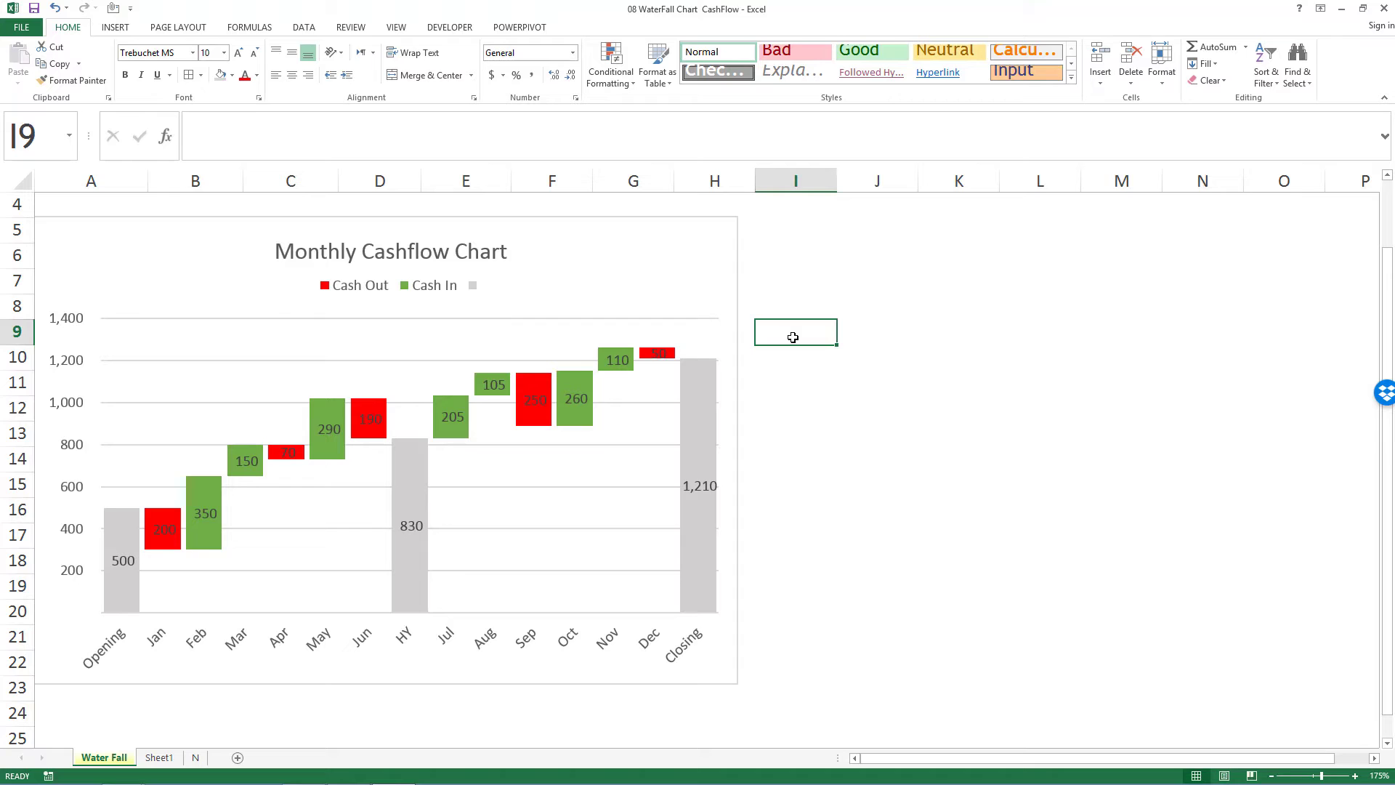